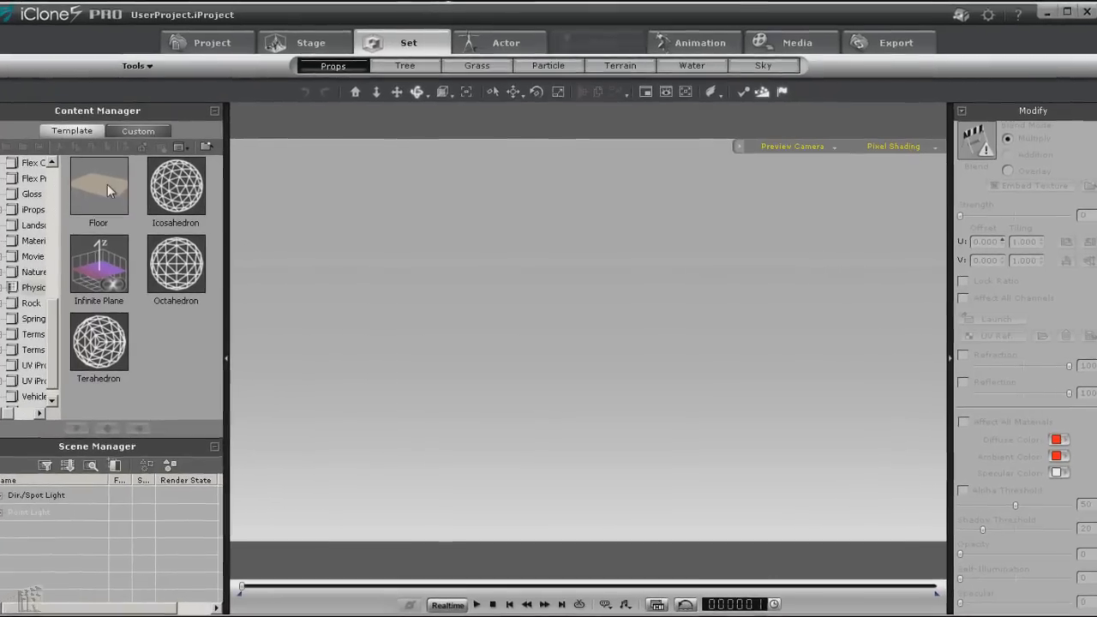
# Add the physics Floor, the vehicle Helicopter Dummy and the custom Rag Doll Special Hanging props to the scene.
pyautogui.moveTo(105, 183); pyautogui.dragTo(500, 348)
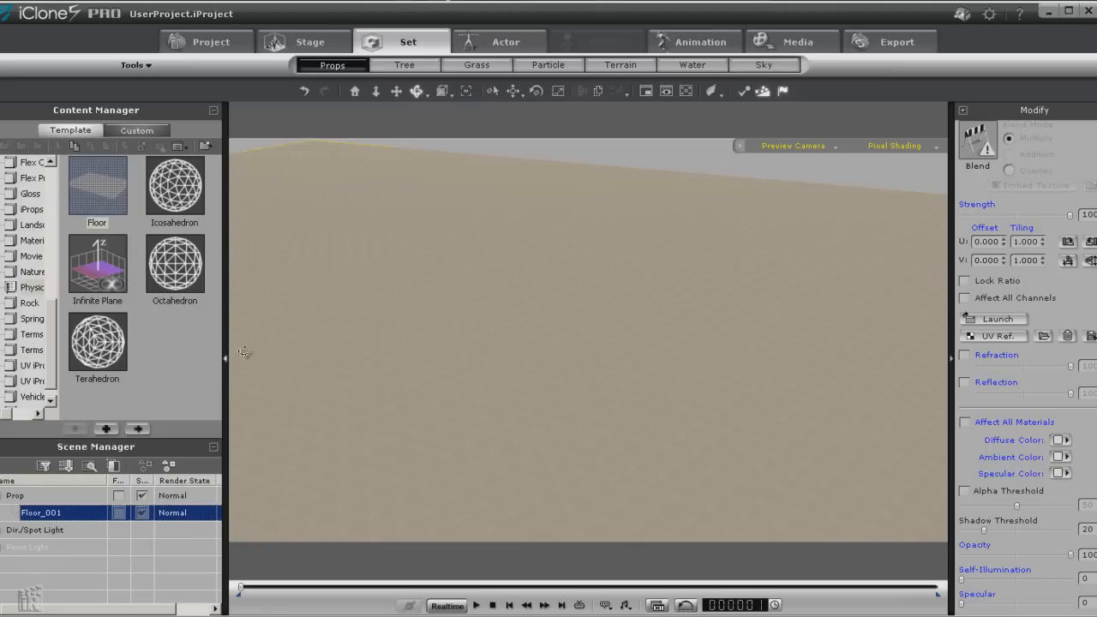
pyautogui.click(31, 396)
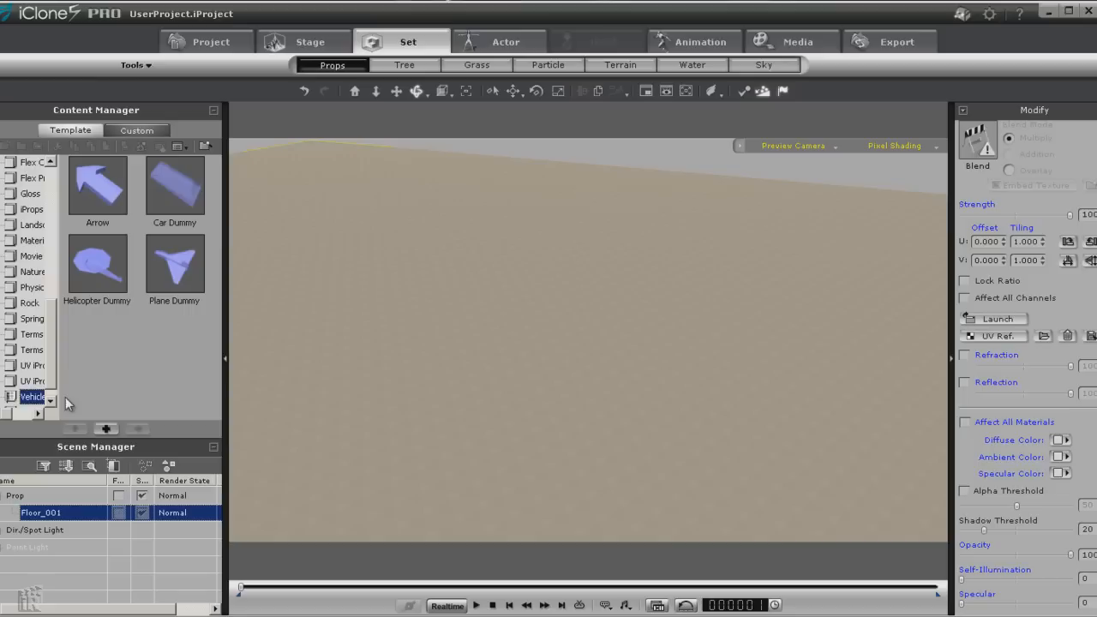
pyautogui.doubleClick(97, 271)
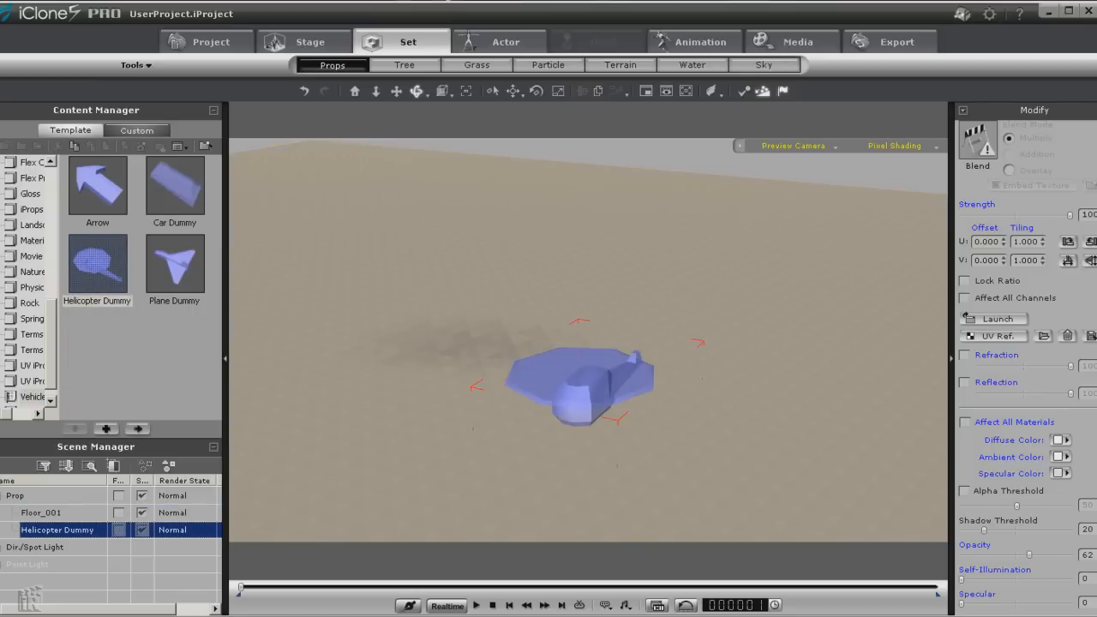
pyautogui.click(137, 130)
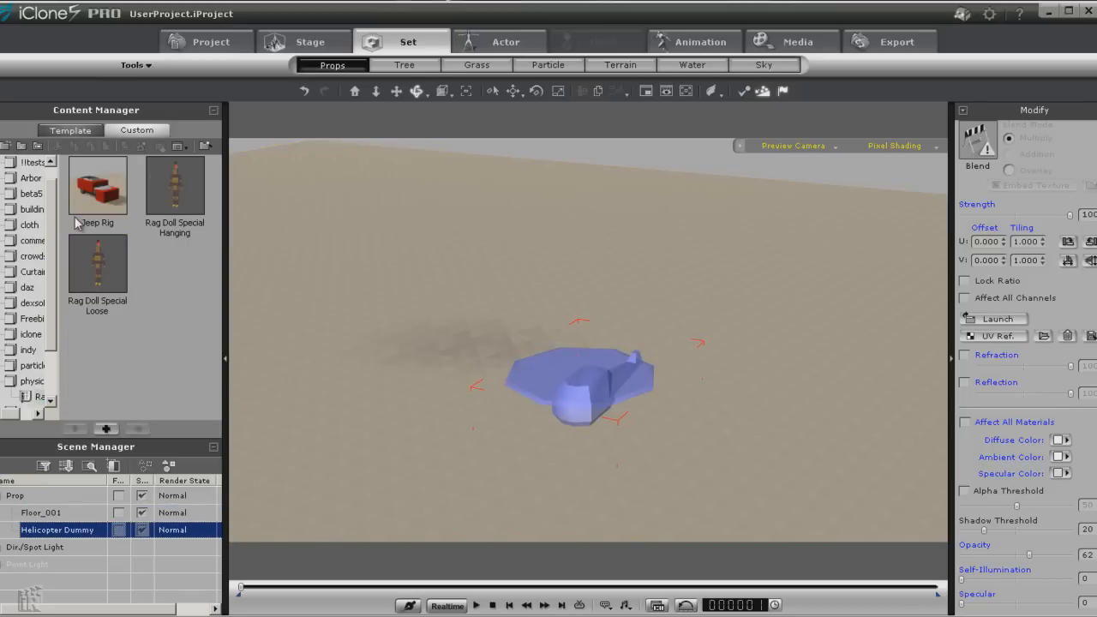
pyautogui.doubleClick(178, 187)
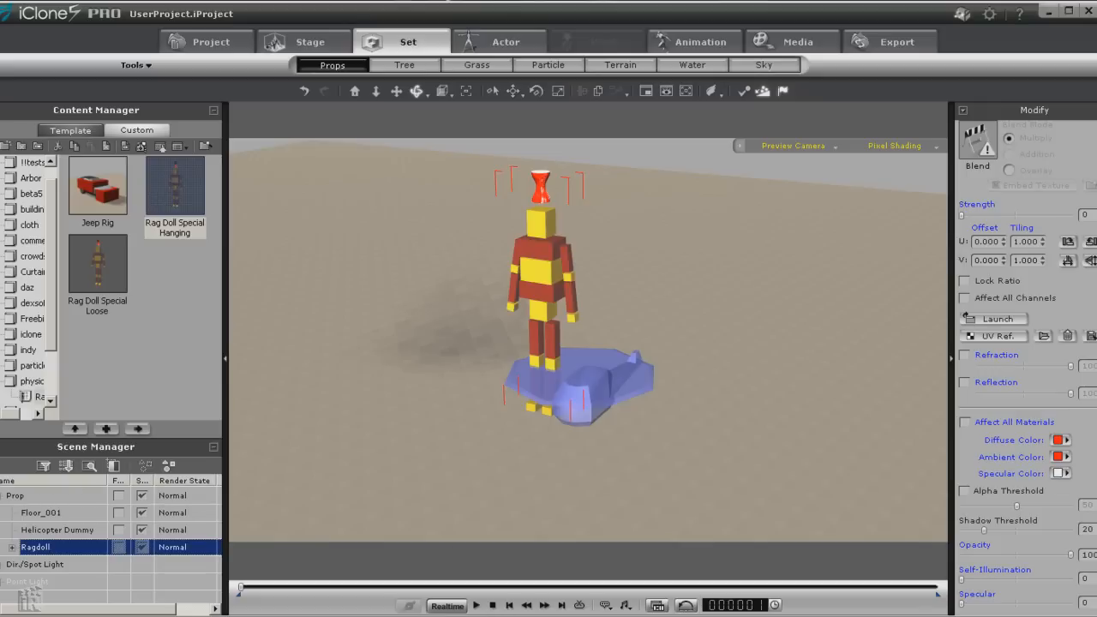
# Move the helicopter directly above the ragdoll's head and turn off its Set as Dummy option.
pyautogui.click(619, 378)
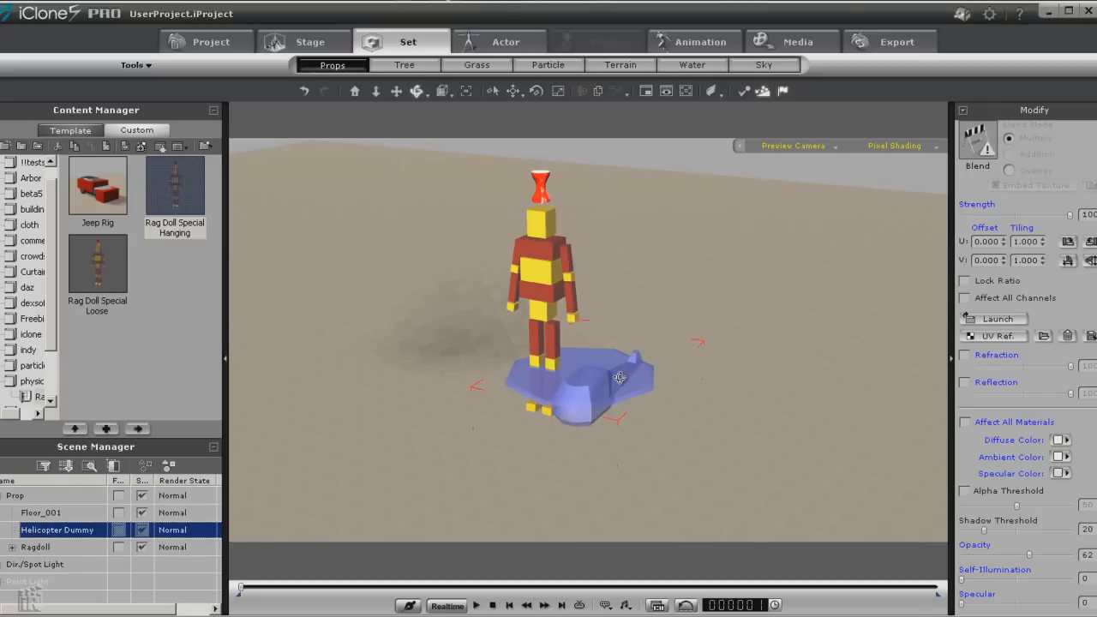
pyautogui.click(513, 90)
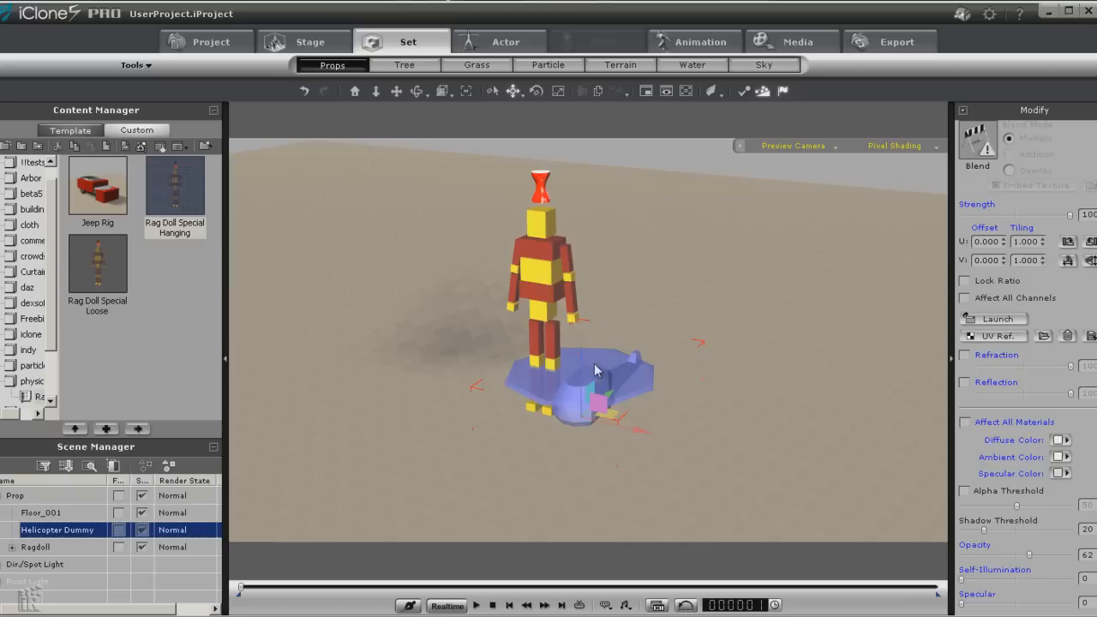
pyautogui.moveTo(592, 373); pyautogui.dragTo(534, 104)
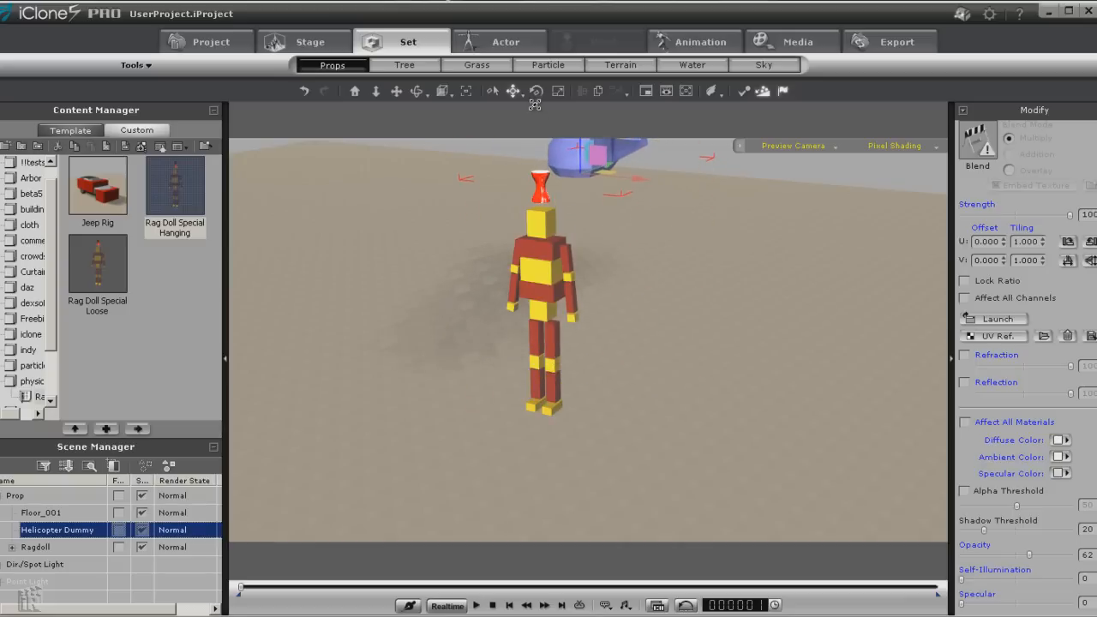
pyautogui.moveTo(638, 178); pyautogui.dragTo(598, 172)
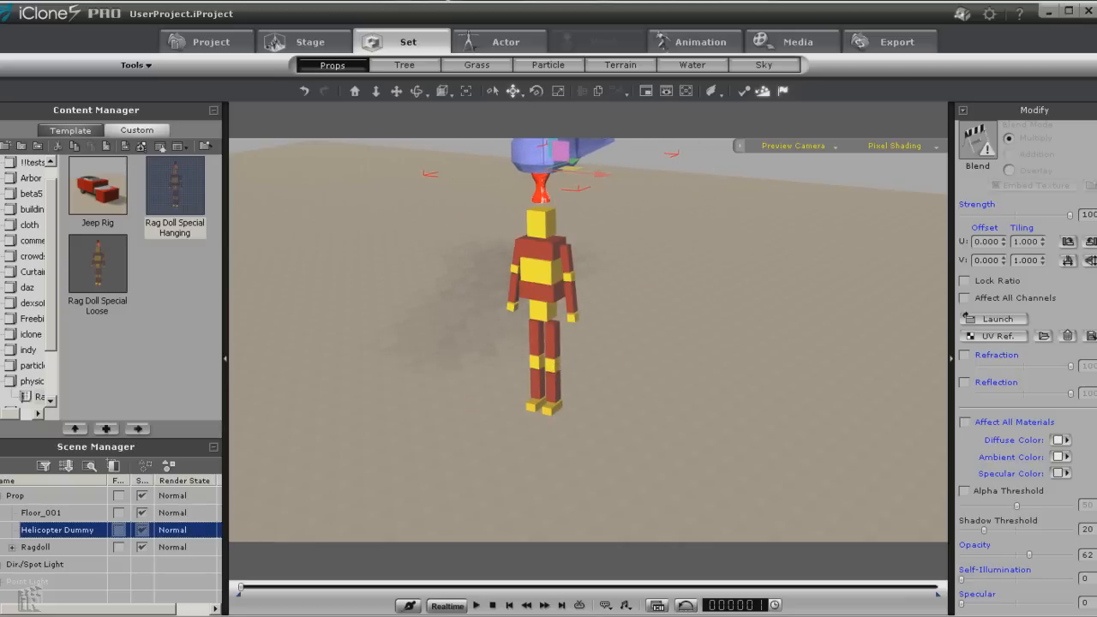
pyautogui.moveTo(1092, 479); pyautogui.dragTo(1082, 138)
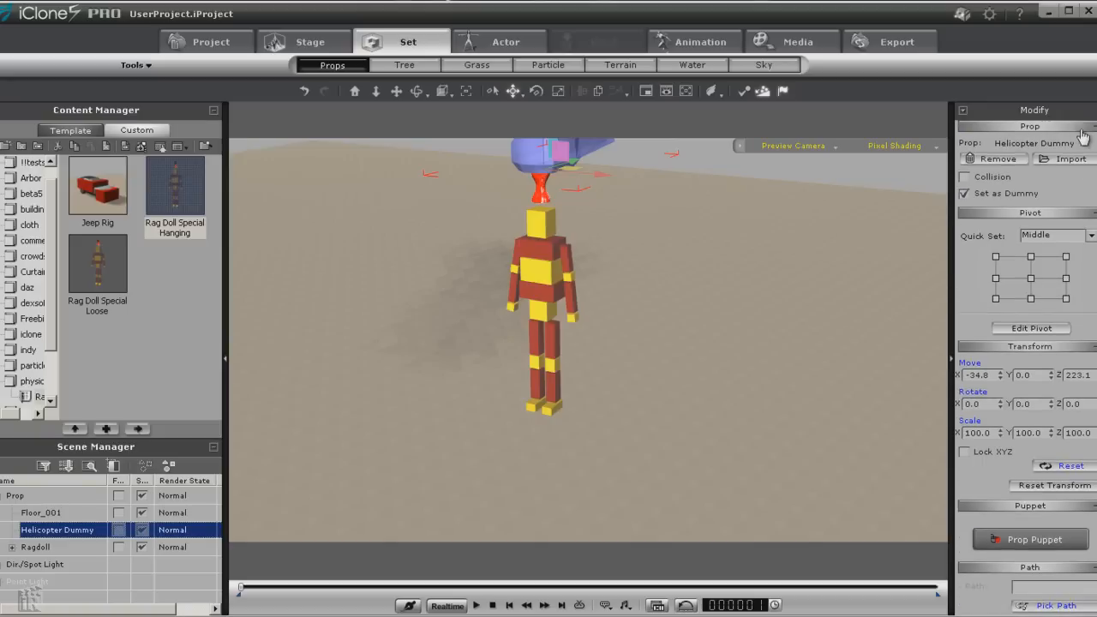
pyautogui.click(980, 193)
# Activate rigid body physics on the helicopter with a Self Mesh bound type and scale it up uniformly to about 478.
pyautogui.click(393, 90)
pyautogui.moveTo(492, 208); pyautogui.dragTo(476, 264)
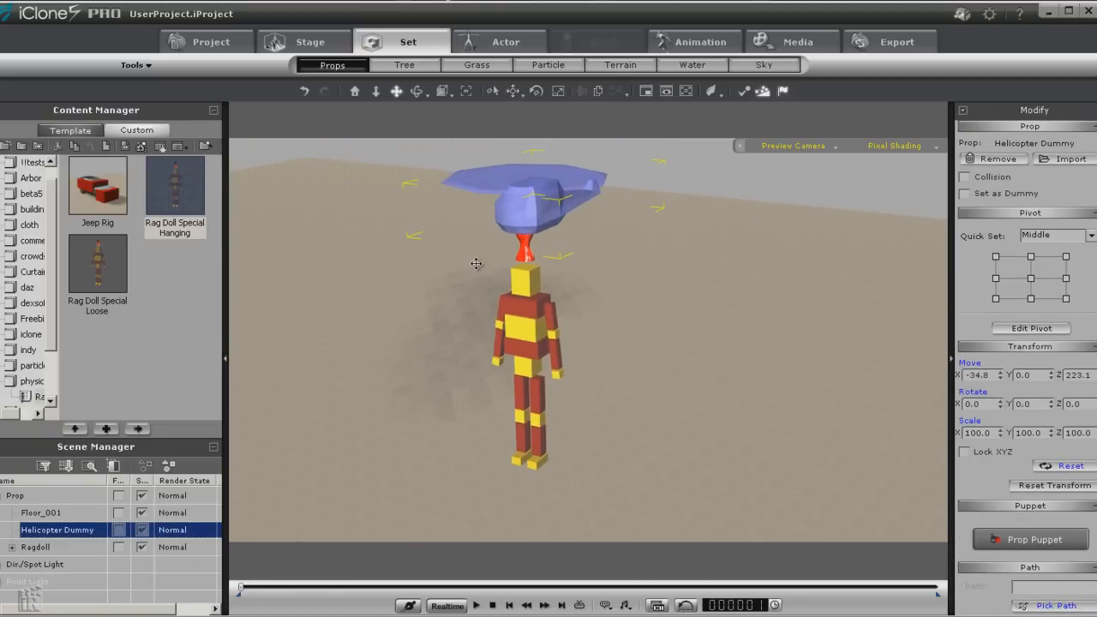
pyautogui.click(742, 91)
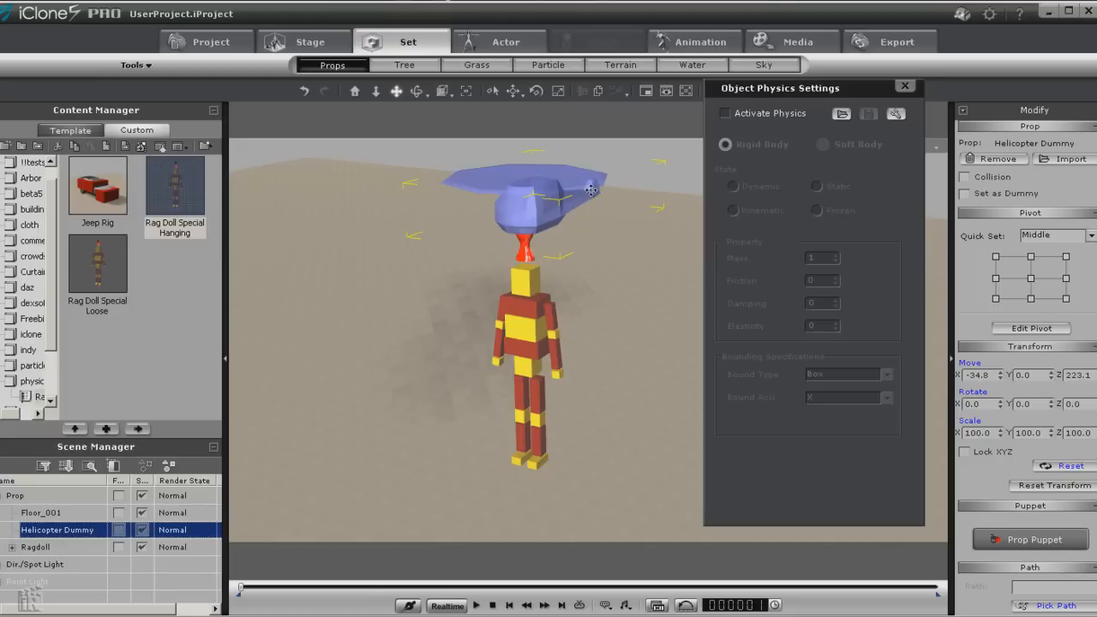
pyautogui.click(725, 114)
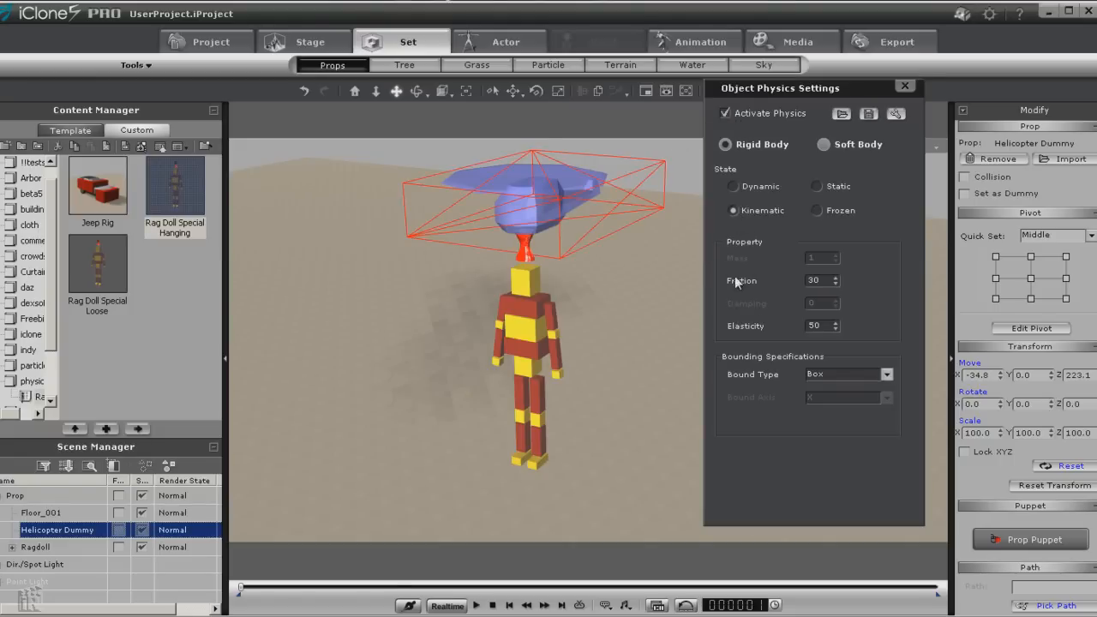
pyautogui.click(885, 375)
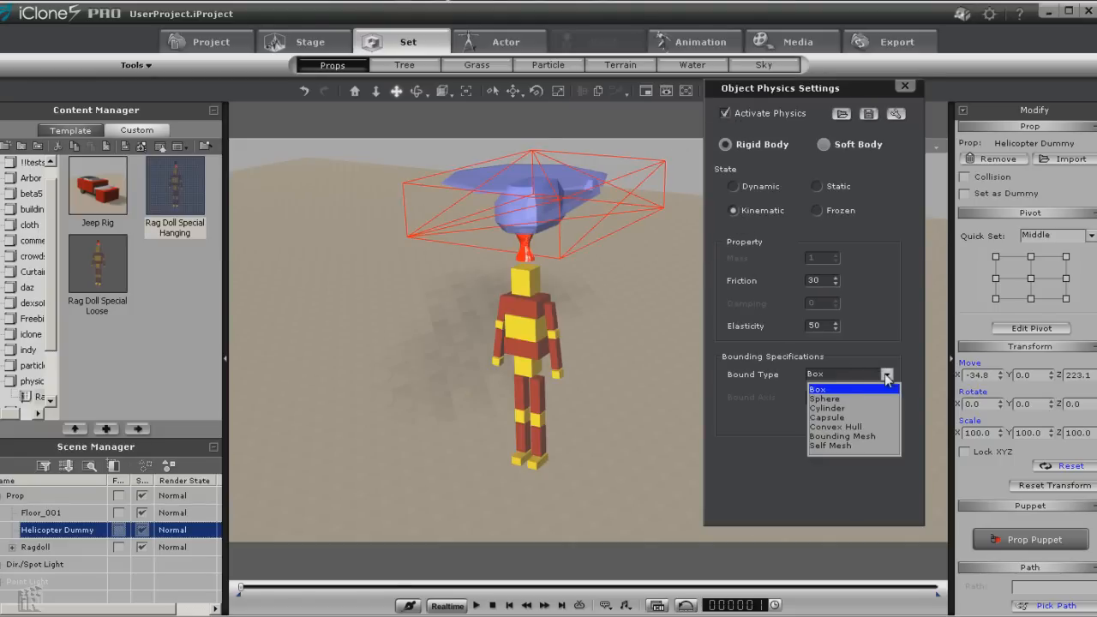
pyautogui.click(844, 450)
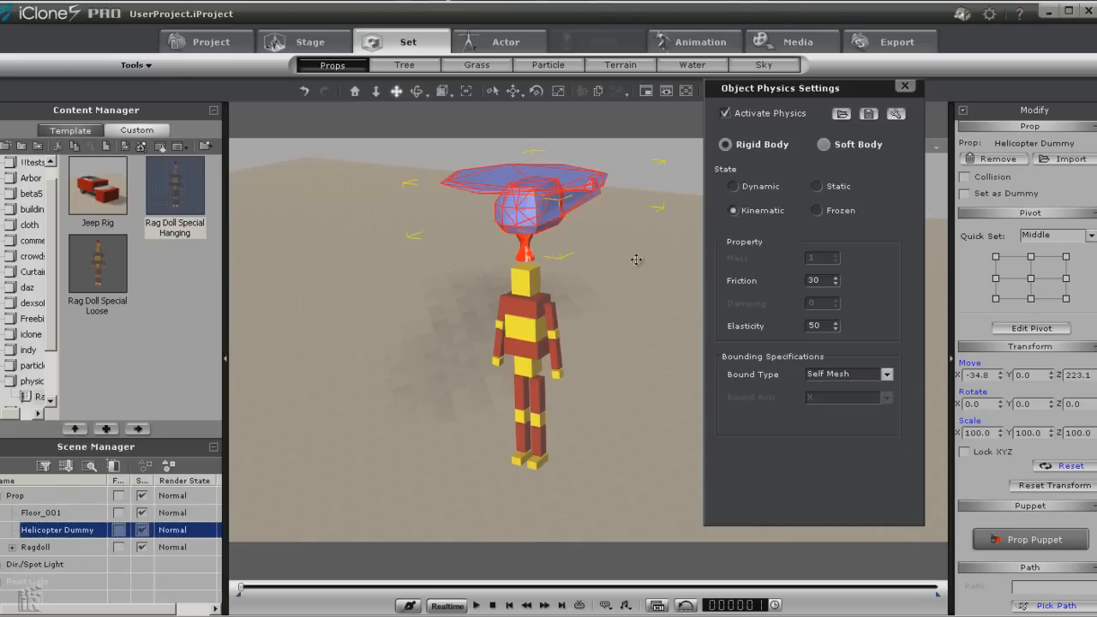
pyautogui.click(906, 88)
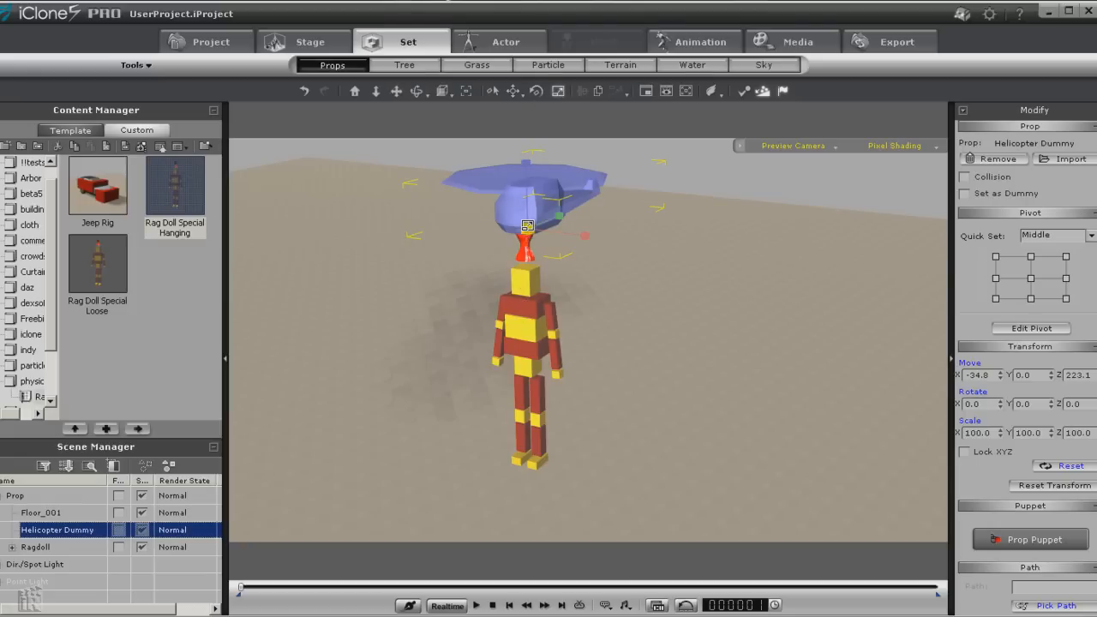
pyautogui.moveTo(527, 226); pyautogui.dragTo(666, 2)
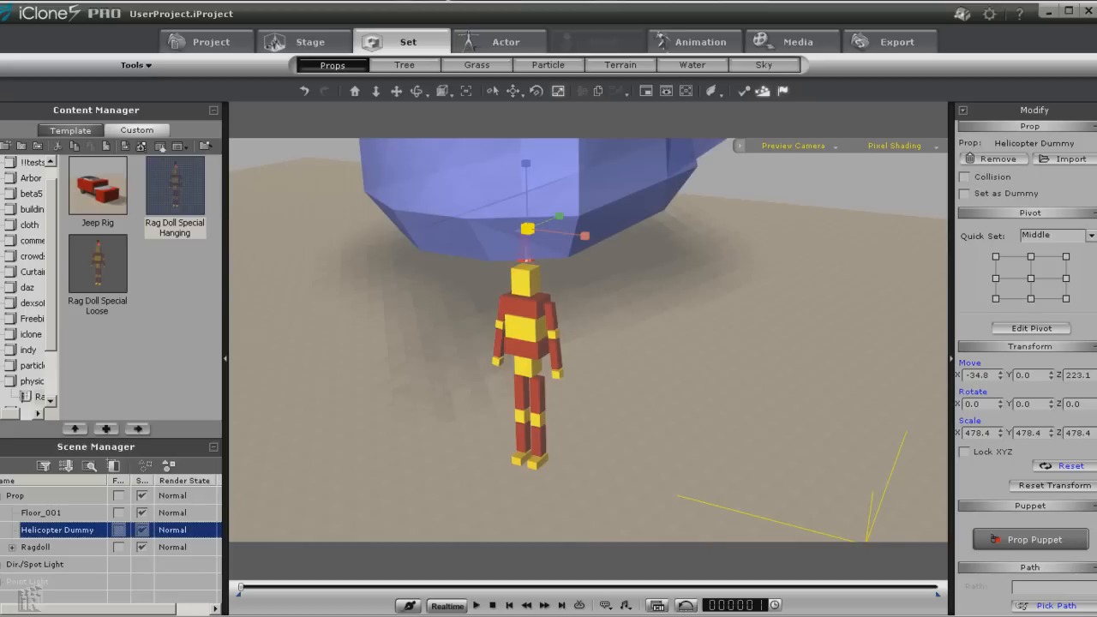
# Constrain the ragdoll's Head to the helicopter through its Point to point rigid body constraint.
pyautogui.click(537, 316)
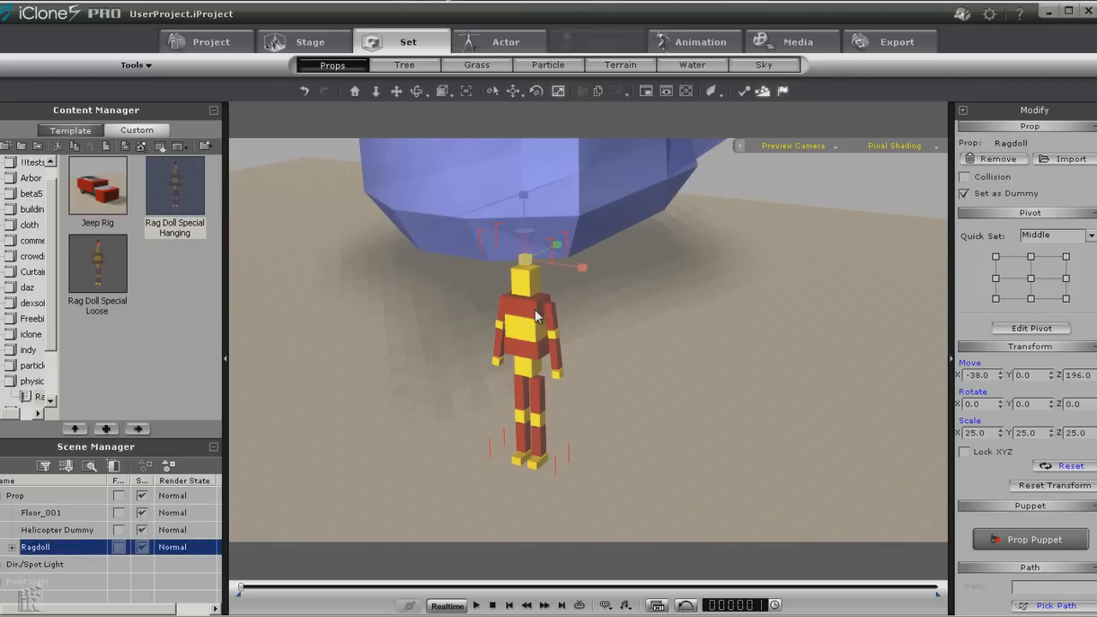
pyautogui.click(213, 109)
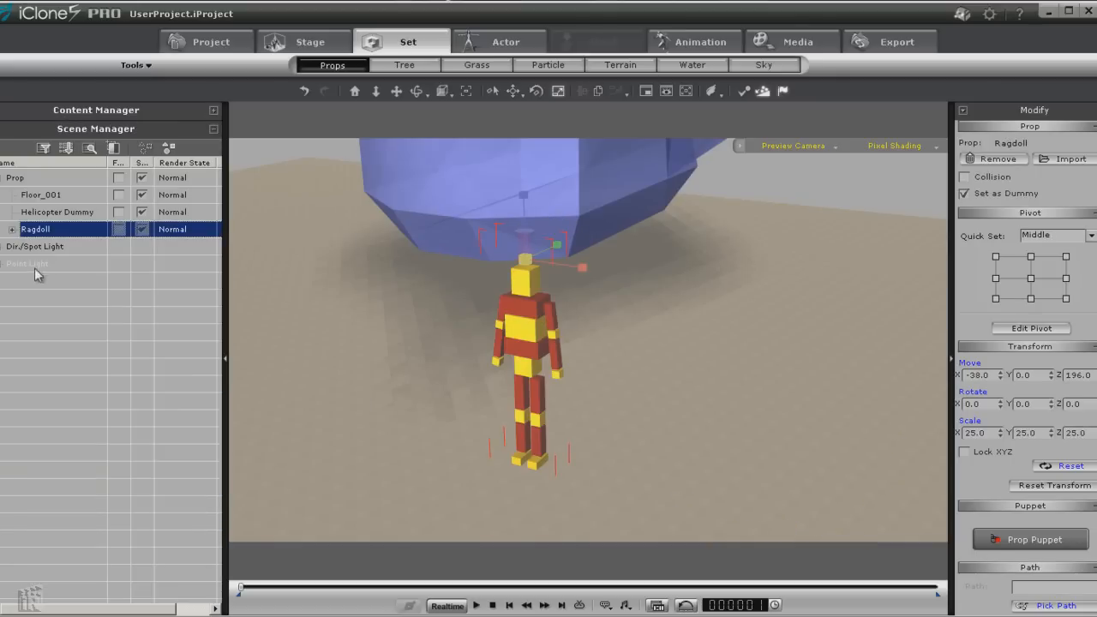
pyautogui.click(12, 228)
pyautogui.click(48, 521)
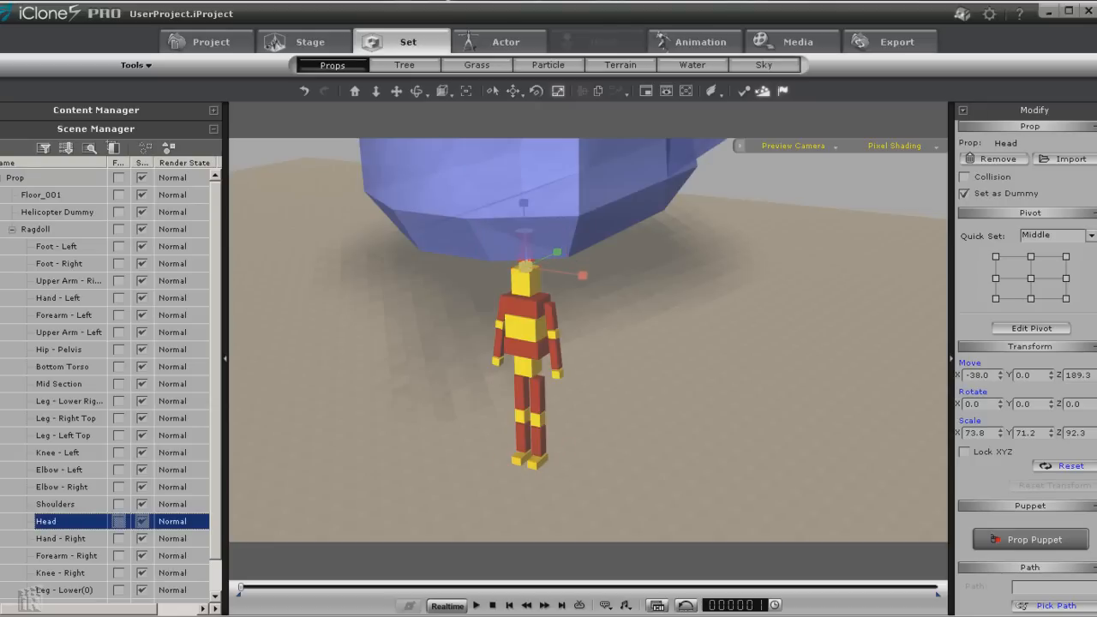
pyautogui.moveTo(0, 57); pyautogui.dragTo(311, 111)
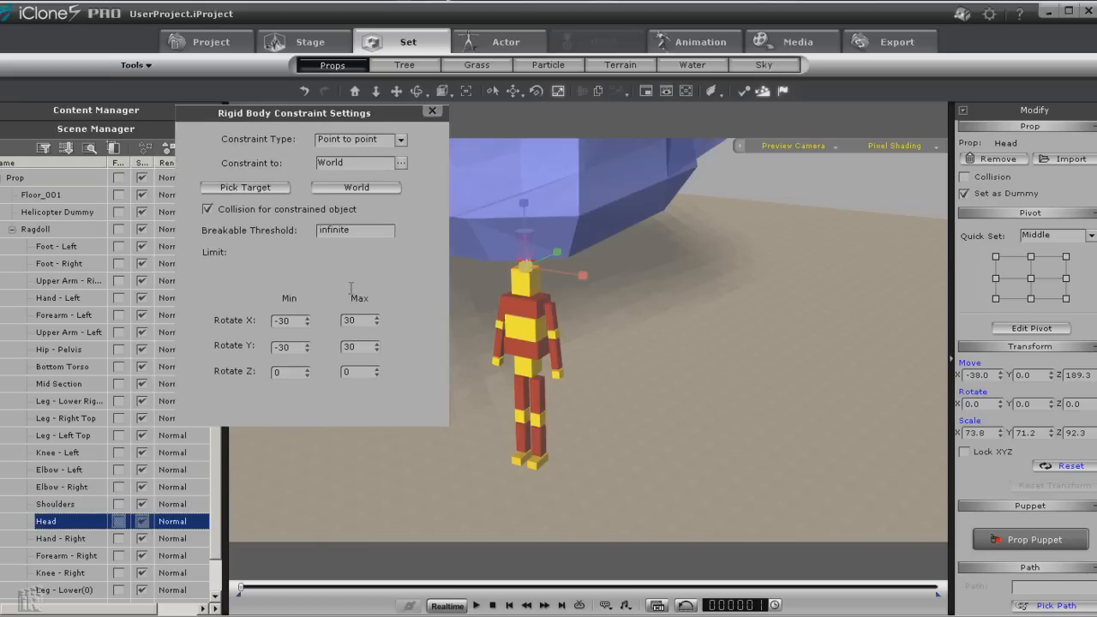
pyautogui.click(253, 188)
pyautogui.click(587, 195)
pyautogui.click(432, 111)
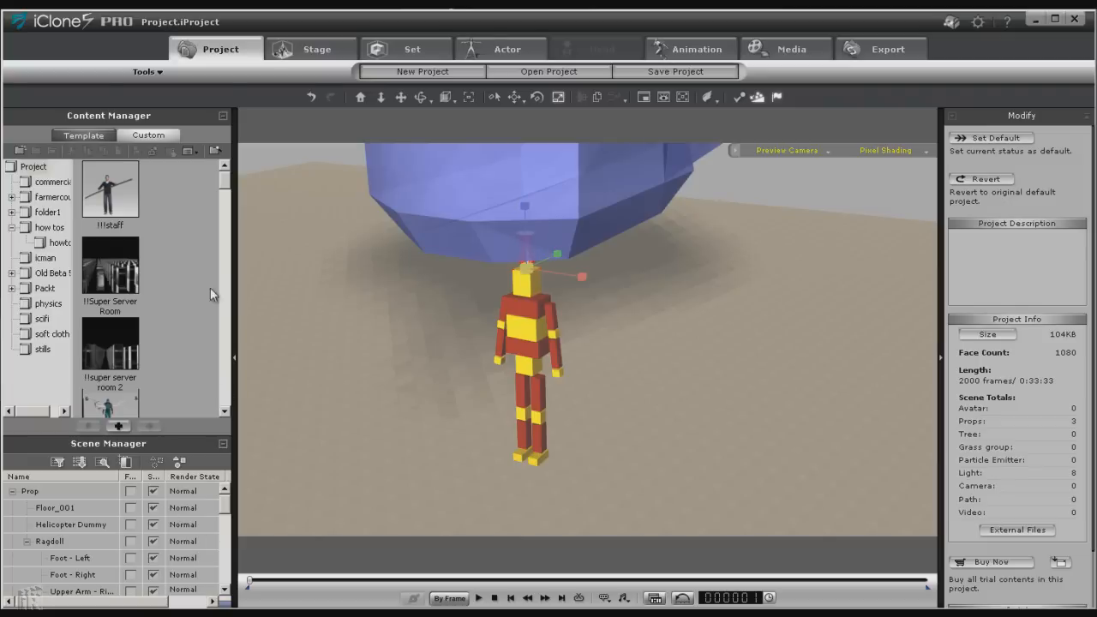
# Detach all the body parts, from Foot - Left through Leg - Lower(0), from the Ragdoll parent.
pyautogui.click(223, 115)
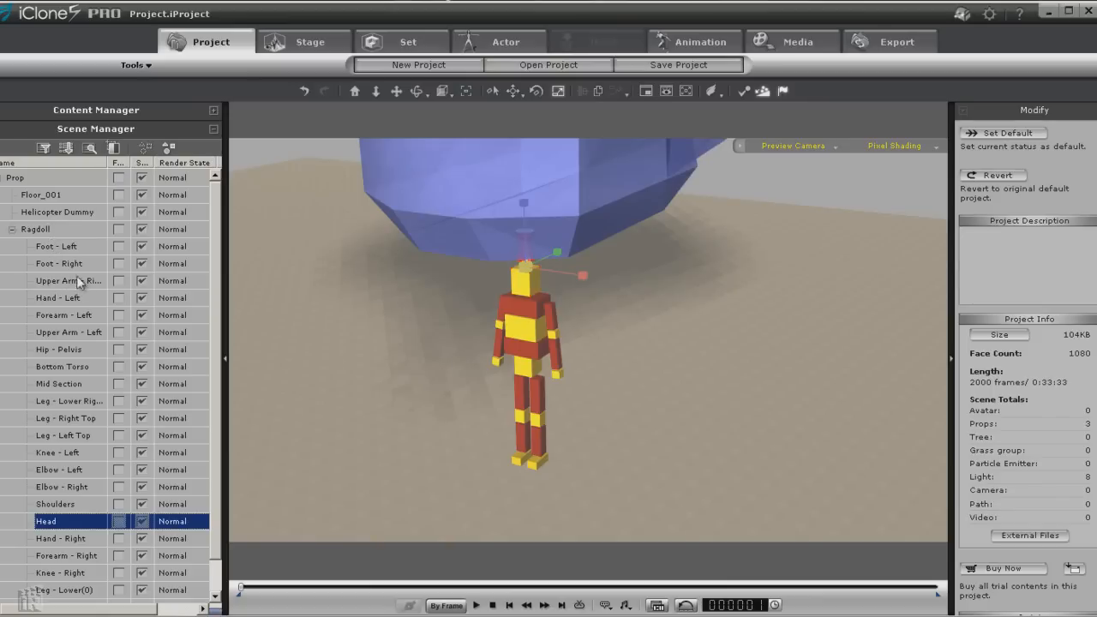
pyautogui.click(49, 245)
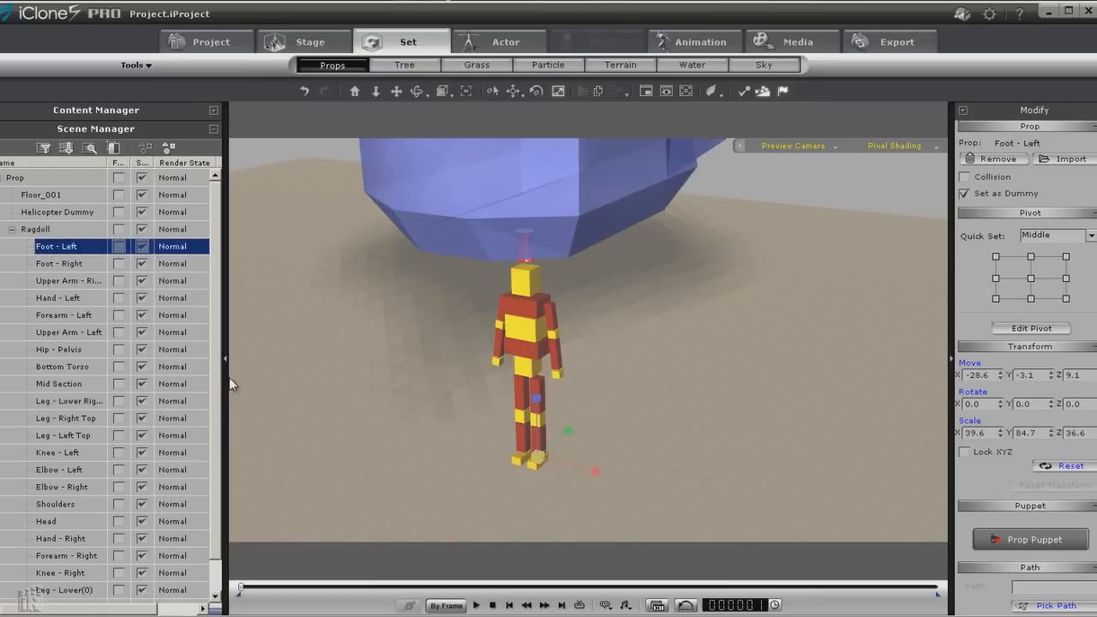
pyautogui.scroll(-2, 216, 383)
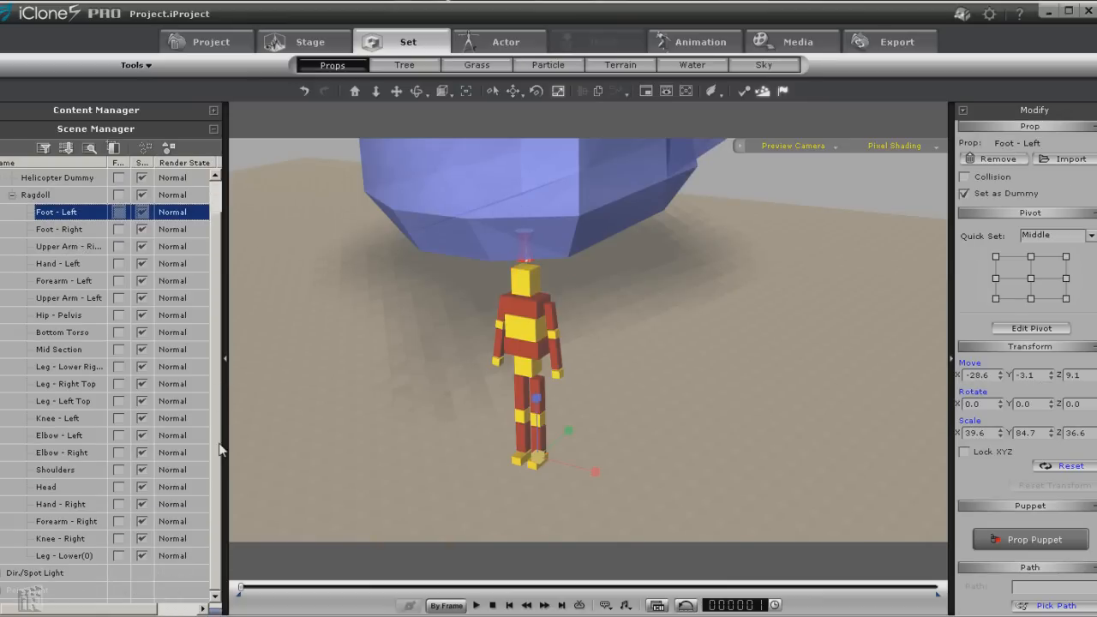
pyautogui.keyDown('shift'); pyautogui.click(72, 557); pyautogui.keyUp('shift')
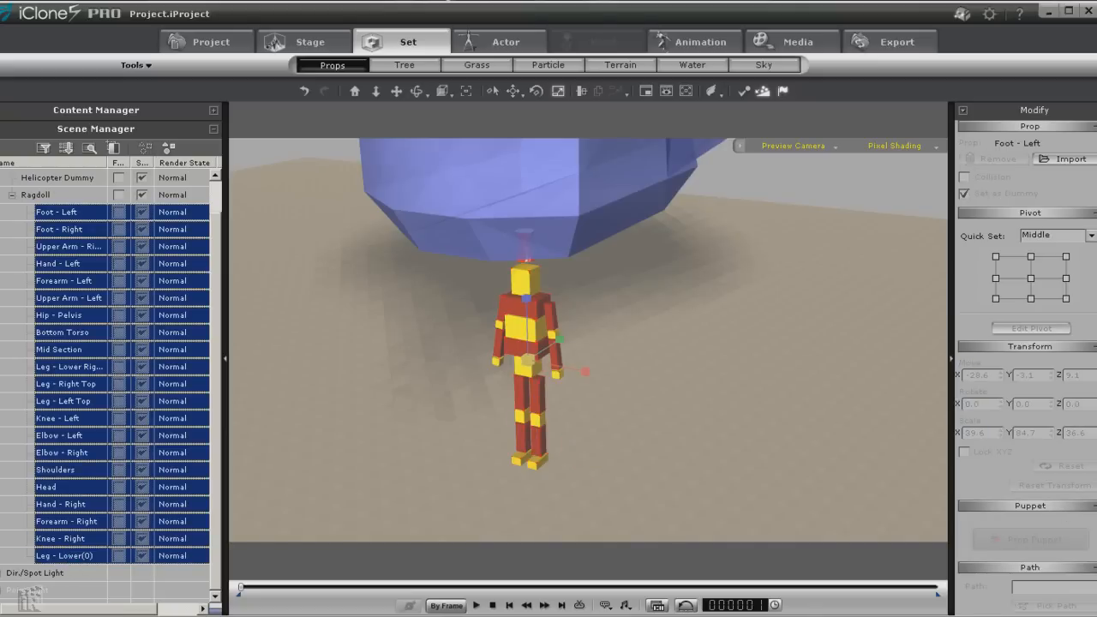
pyautogui.scroll(-5, 1028, 343)
pyautogui.click(1063, 359)
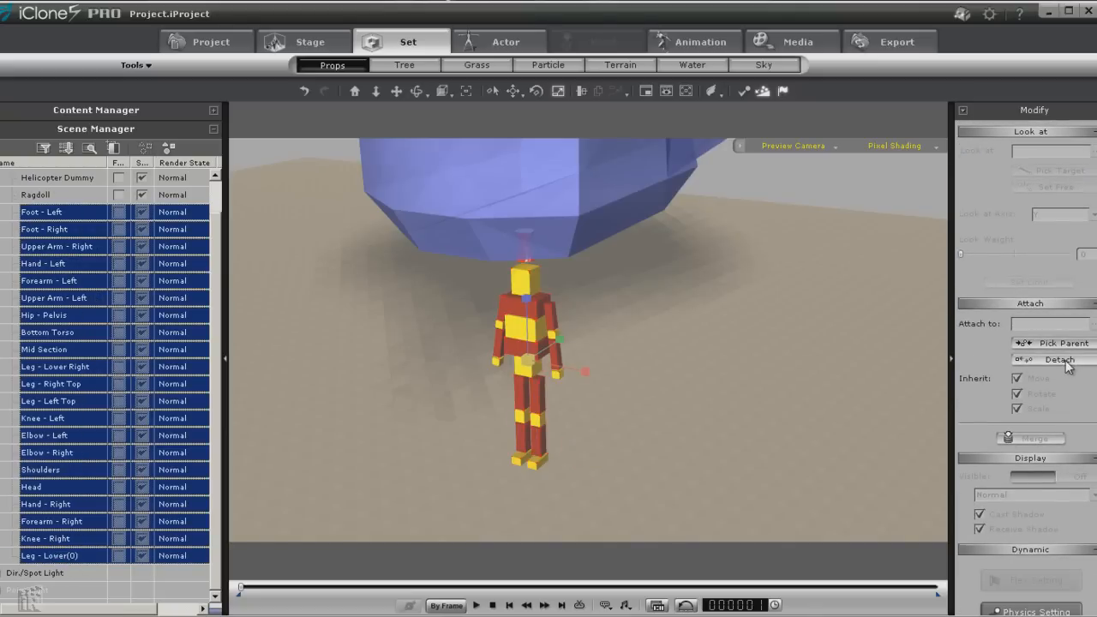
# Delete the leftover Ragdoll parent prop and play the physics simulation briefly to test the hanging body.
pyautogui.click(36, 195)
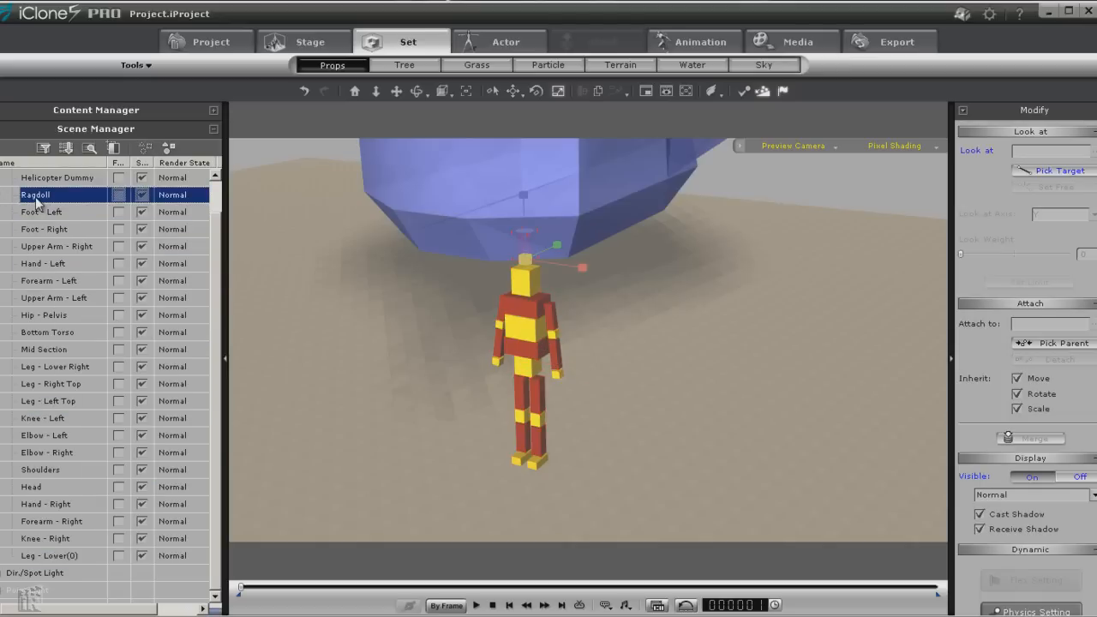
pyautogui.press('Delete')
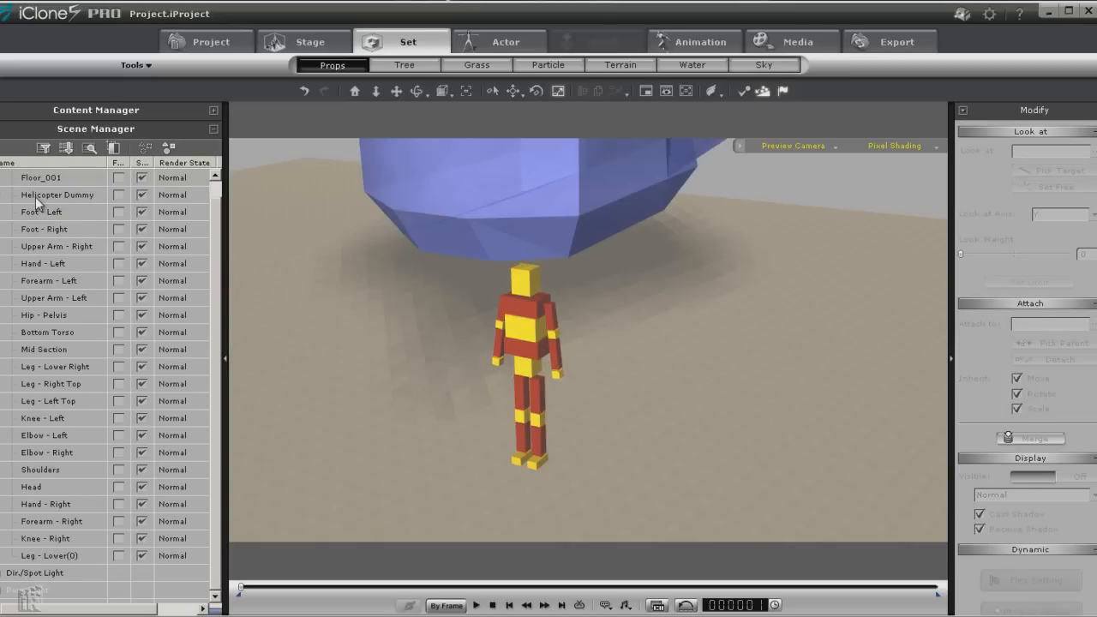
pyautogui.click(477, 605)
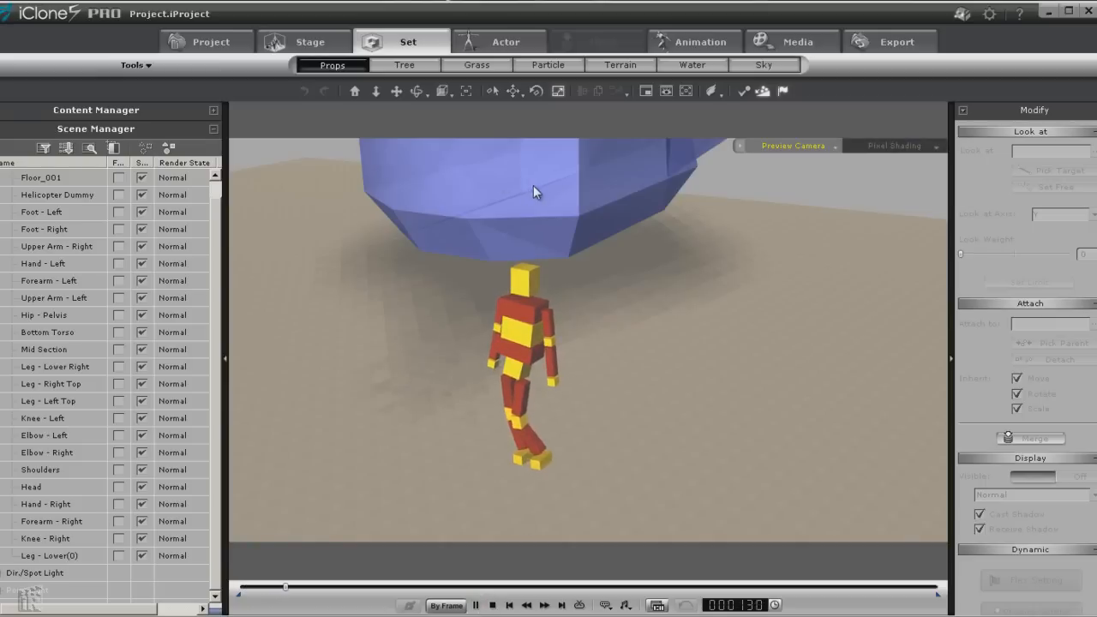
pyautogui.click(492, 605)
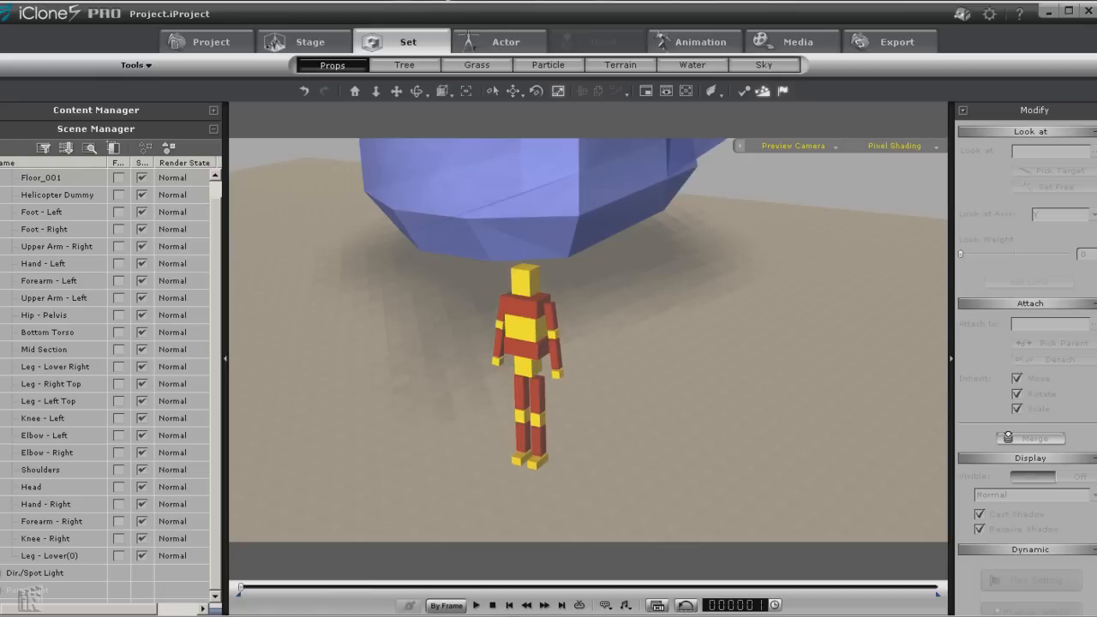
# Select the helicopter together with all the ragdoll body parts and raise them high above the floor.
pyautogui.click(50, 195)
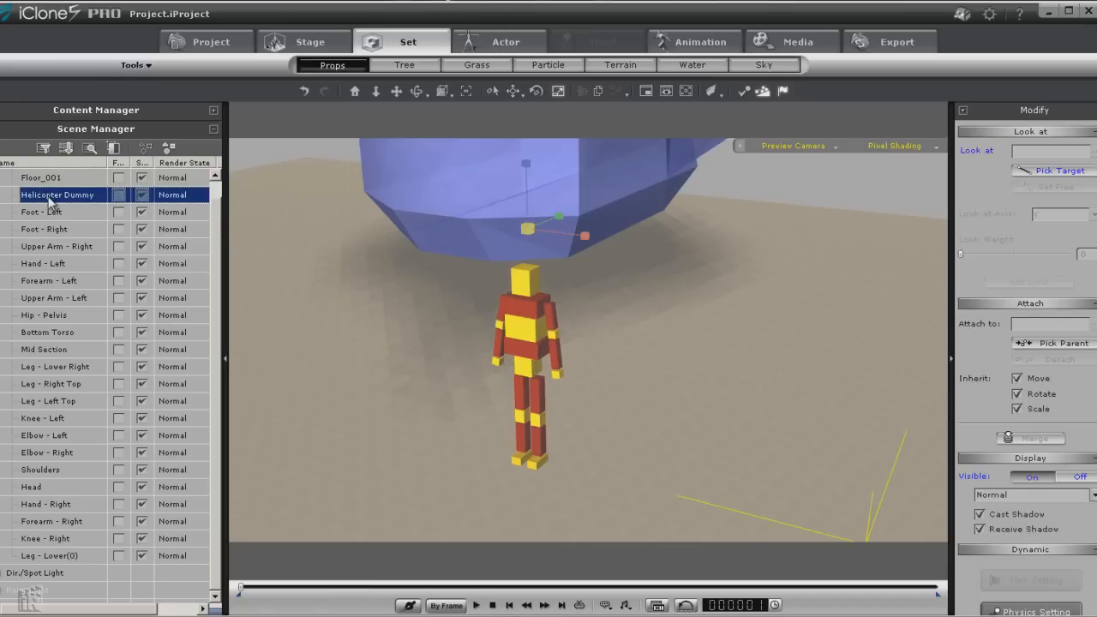
pyautogui.keyDown('shift'); pyautogui.click(64, 555); pyautogui.keyUp('shift')
pyautogui.click(375, 92)
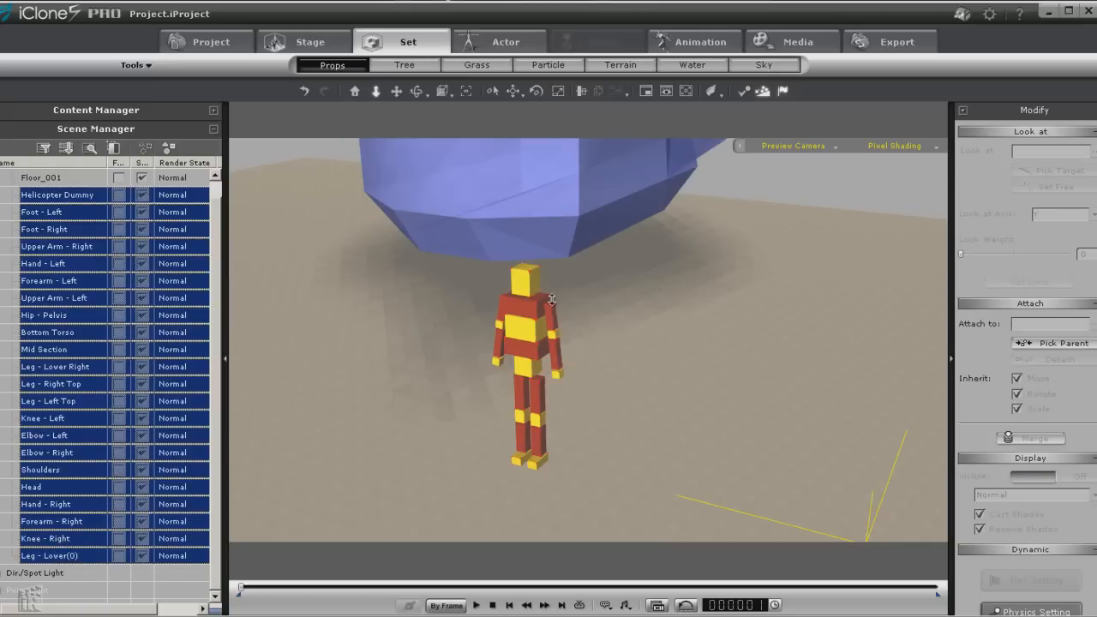
pyautogui.moveTo(552, 300); pyautogui.dragTo(569, 101)
pyautogui.click(513, 91)
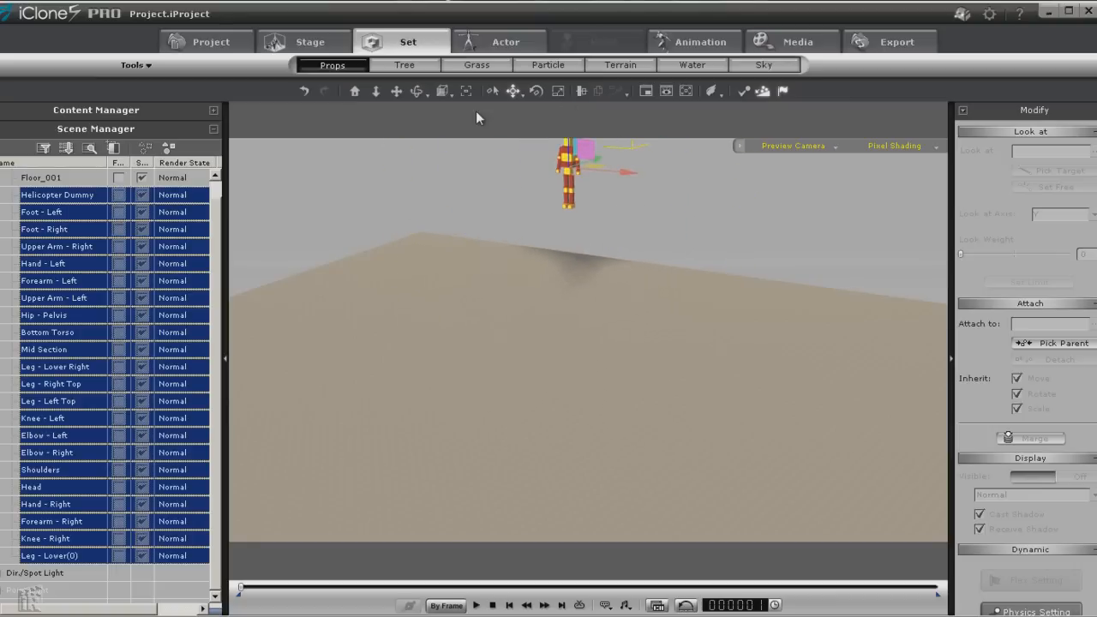
pyautogui.click(375, 92)
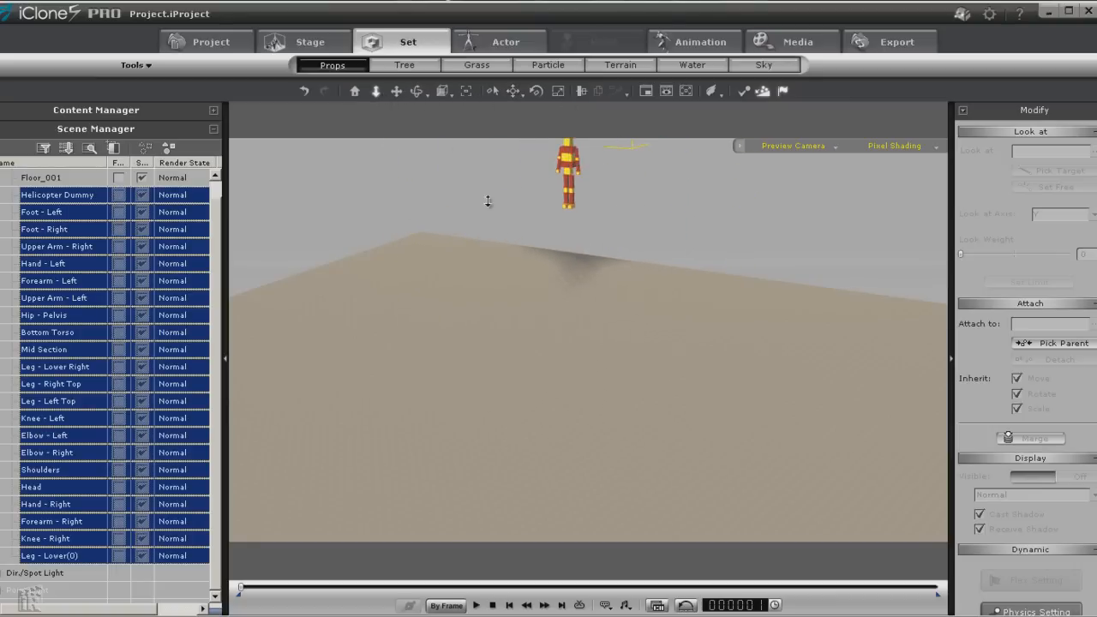
# Raise the selected helicopter and ragdoll body parts higher above the floor.
pyautogui.moveTo(531, 325); pyautogui.dragTo(545, 430)
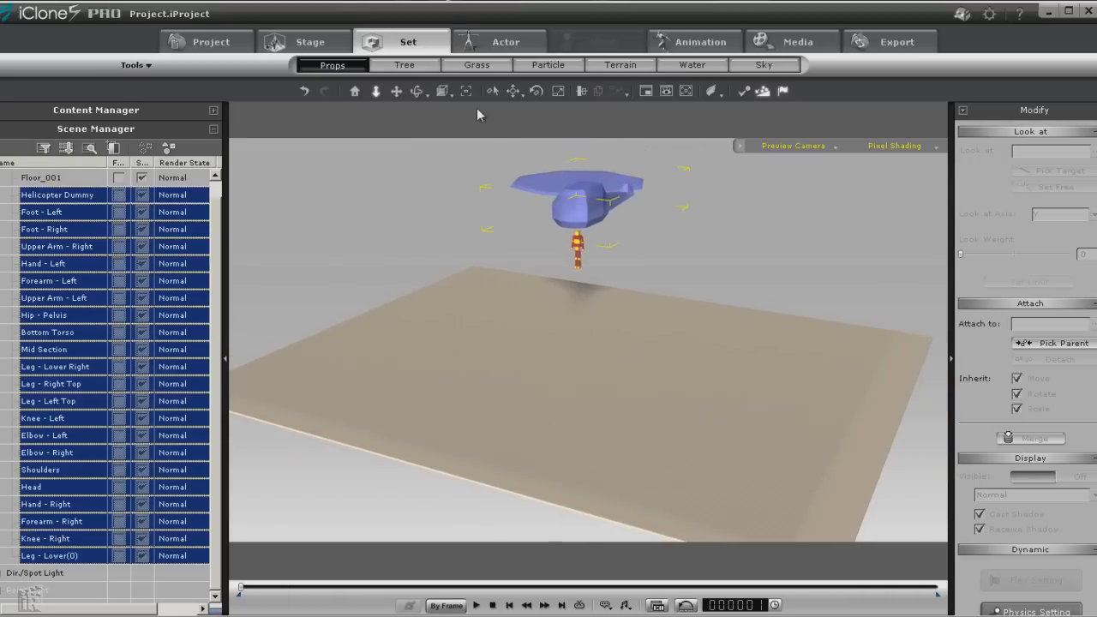
pyautogui.click(513, 91)
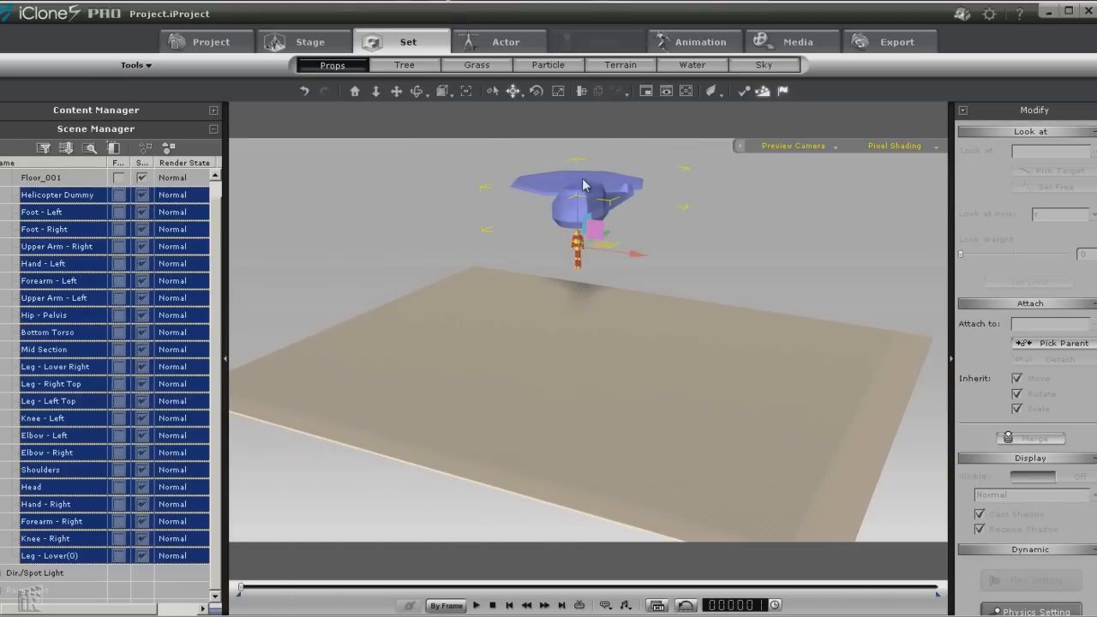
pyautogui.moveTo(582, 184); pyautogui.dragTo(576, 92)
pyautogui.click(398, 91)
pyautogui.moveTo(522, 227); pyautogui.dragTo(574, 250)
pyautogui.click(417, 91)
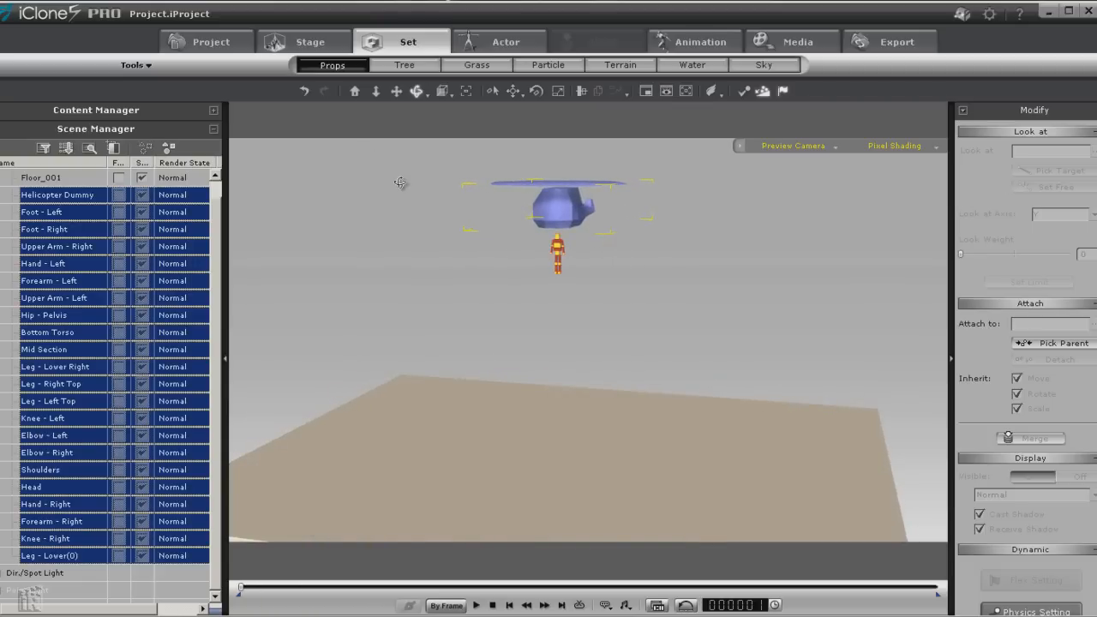
# Make the Helicopter Dummy fly toward the near edge of the floor with its MoveForward command.
pyautogui.click(38, 178)
pyautogui.moveTo(433, 225); pyautogui.dragTo(514, 368)
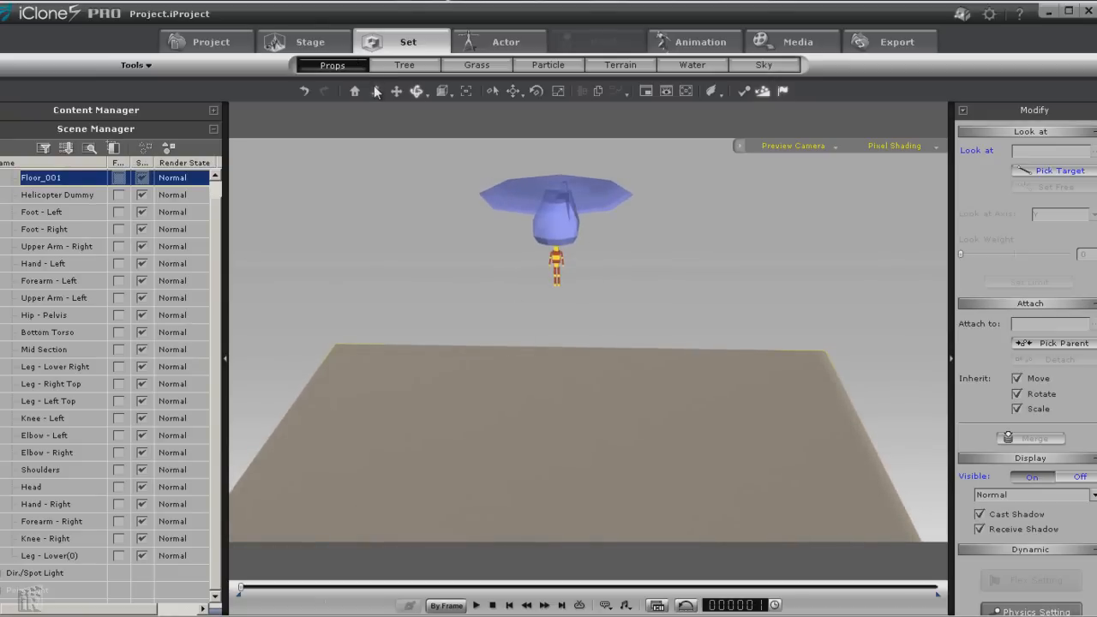
pyautogui.moveTo(400, 167)
pyautogui.mouseDown()
pyautogui.moveTo(440, 262)
pyautogui.moveTo(411, 177)
pyautogui.mouseUp()
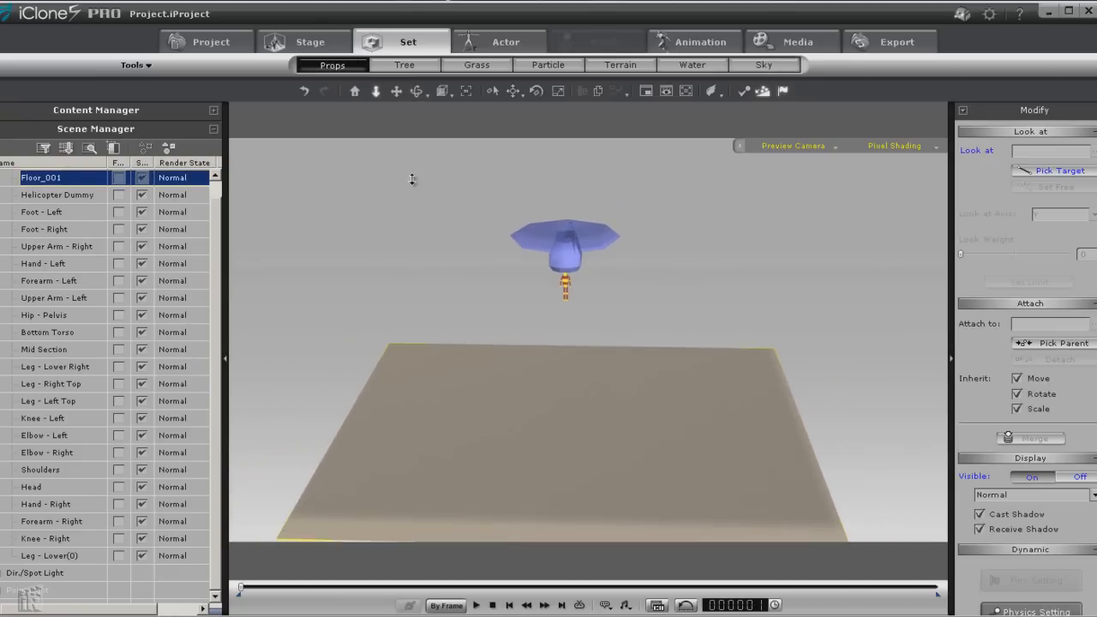
pyautogui.click(416, 91)
pyautogui.moveTo(485, 269); pyautogui.dragTo(494, 270)
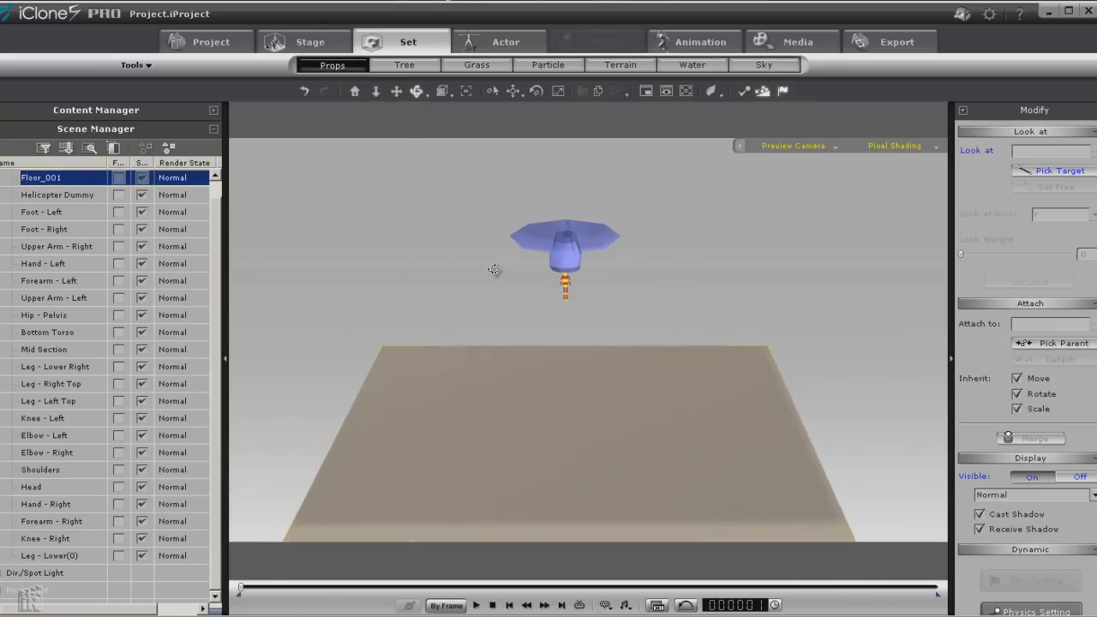
pyautogui.click(565, 253)
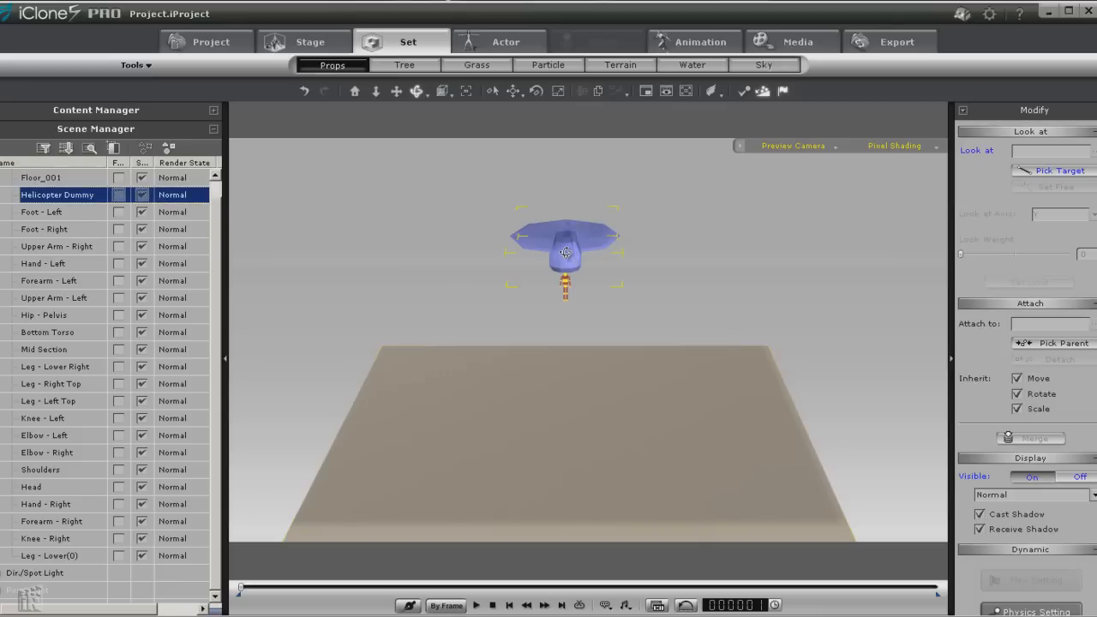
pyautogui.rightClick(565, 252)
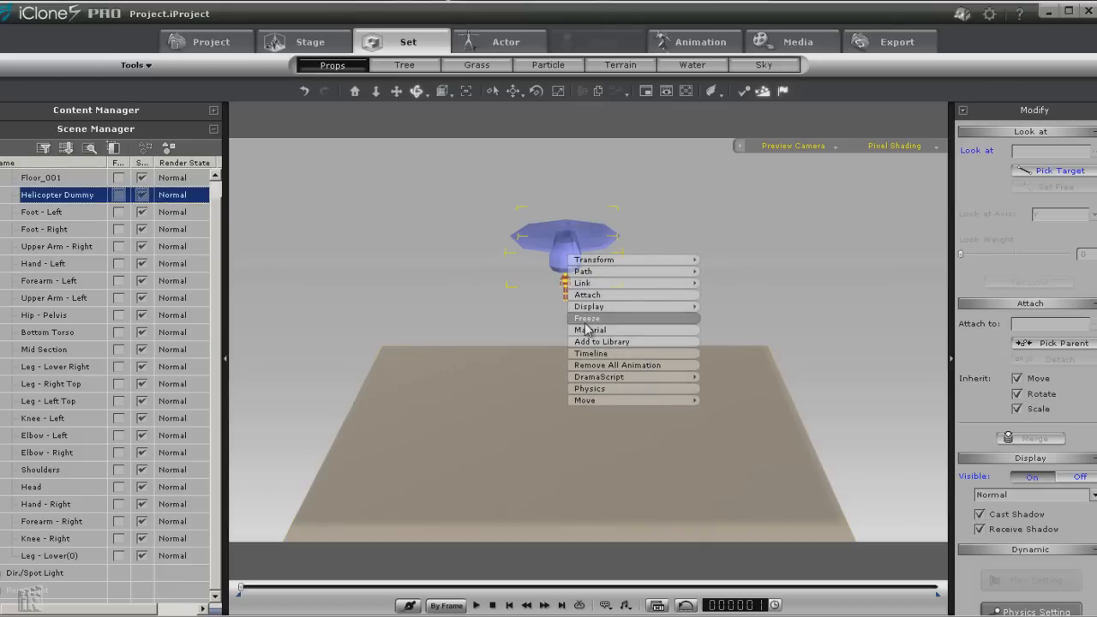
pyautogui.moveTo(595, 399)
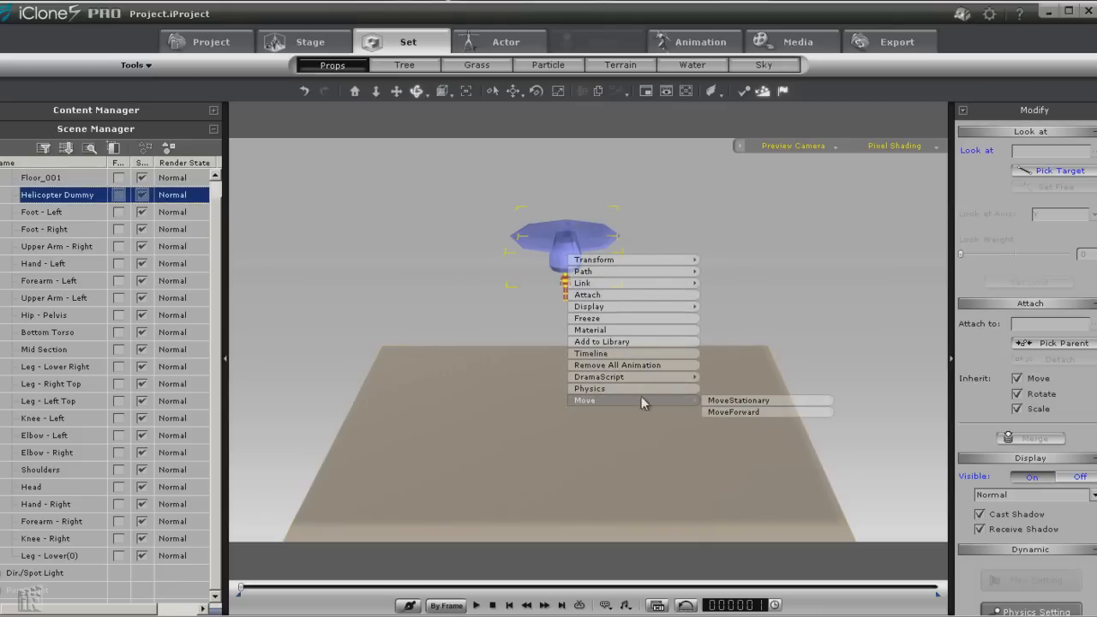
pyautogui.click(717, 412)
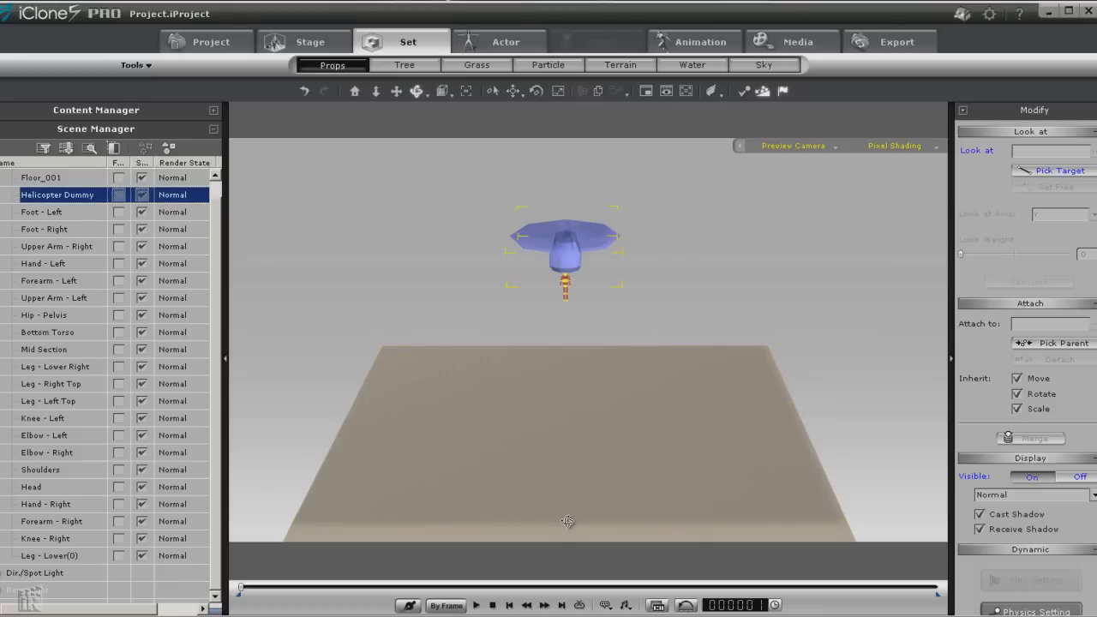
# Preview the helicopter's forward flight with the hanging ragdoll from the front and from close up, and return to the first frame.
pyautogui.press('space')
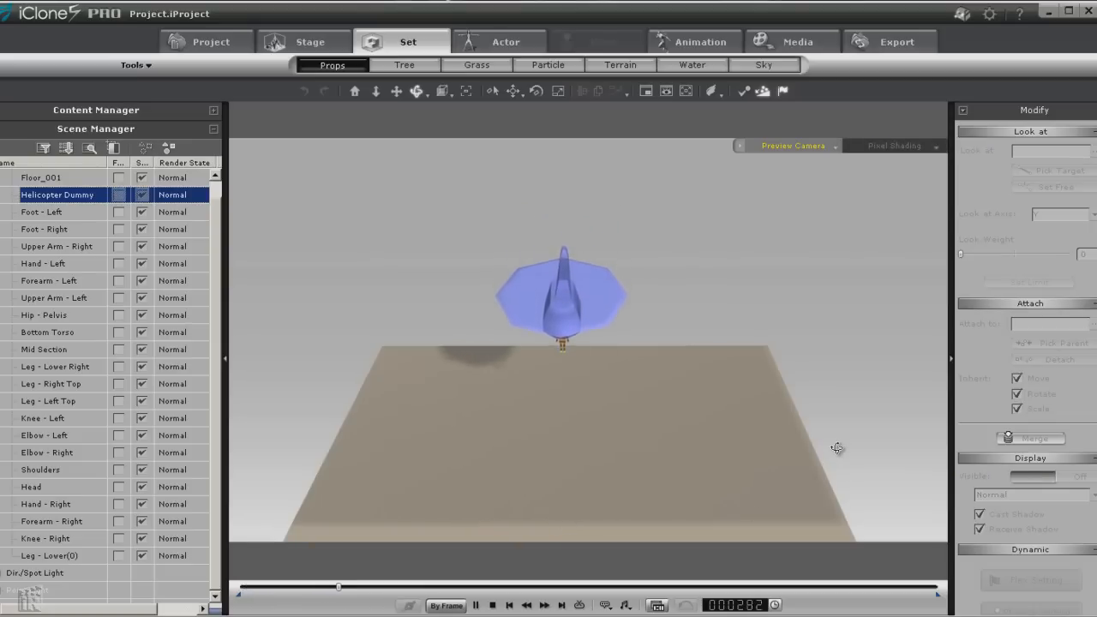
pyautogui.press('space')
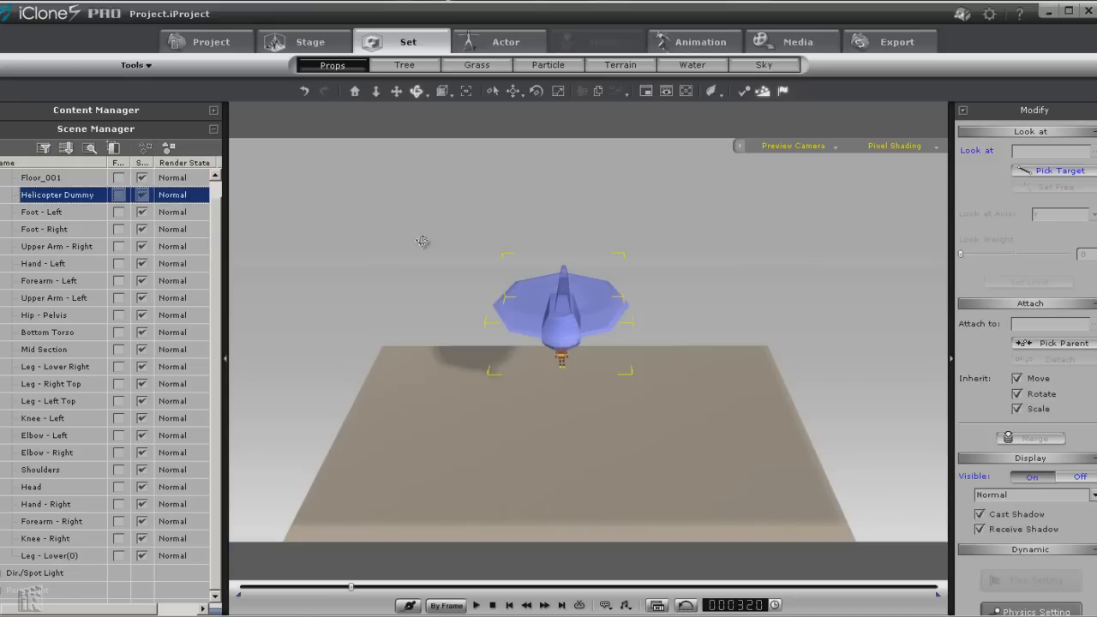
pyautogui.click(514, 606)
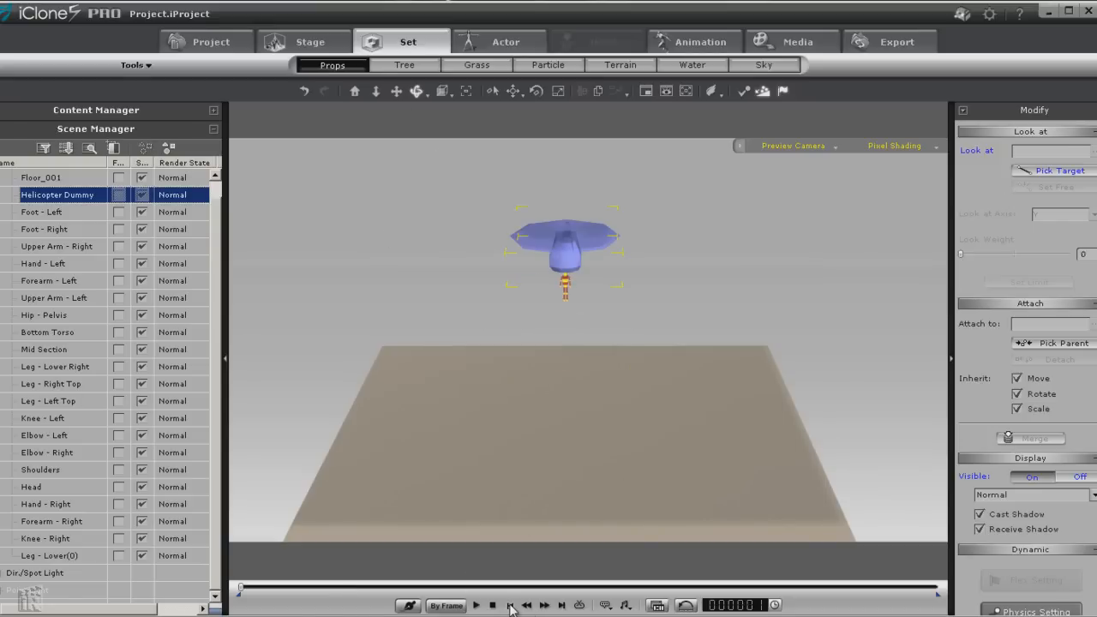
pyautogui.click(353, 92)
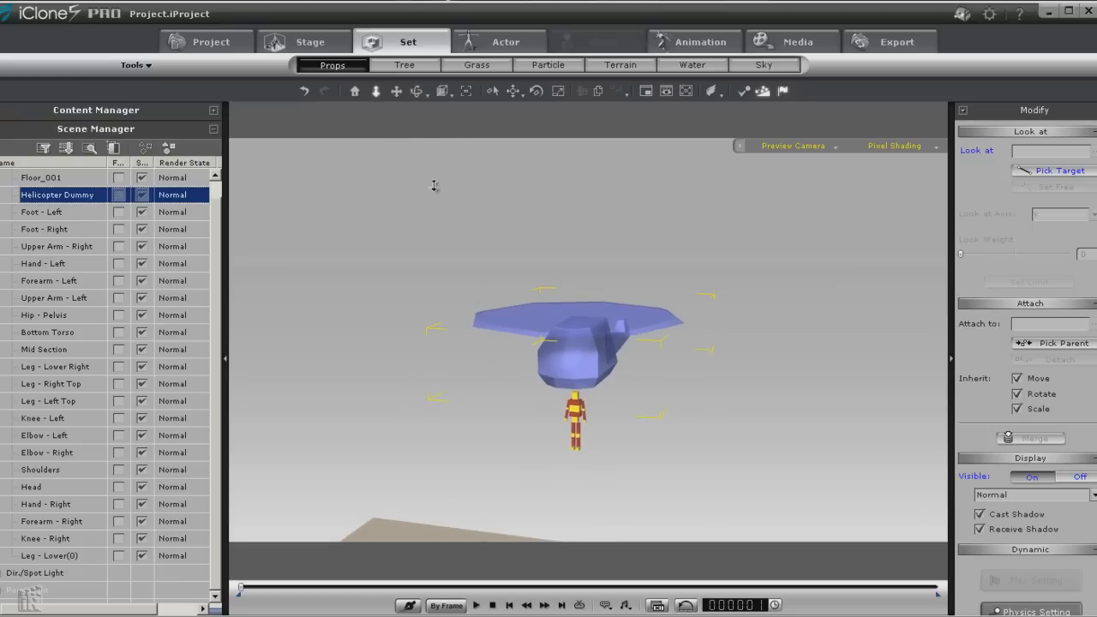
pyautogui.click(397, 92)
pyautogui.moveTo(561, 381); pyautogui.dragTo(586, 308)
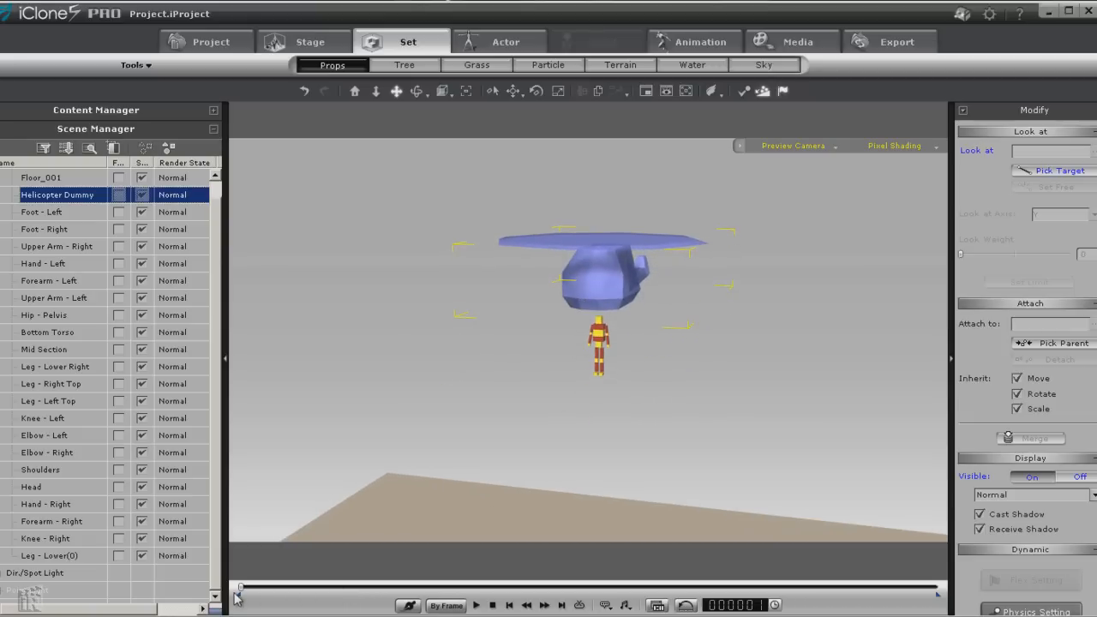
pyautogui.moveTo(242, 593); pyautogui.dragTo(310, 613)
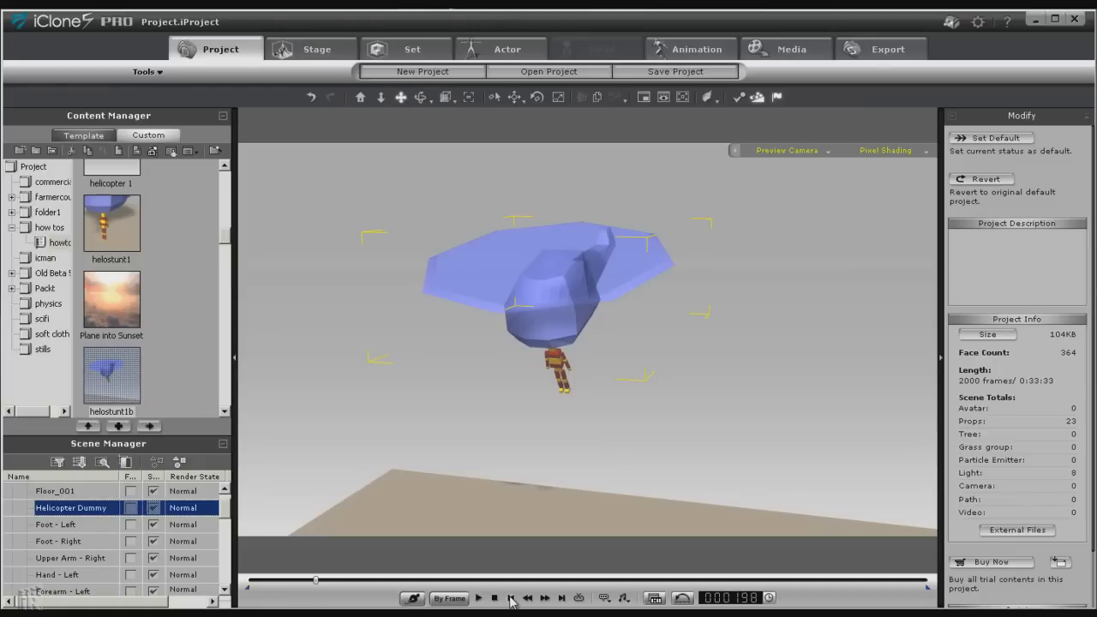
pyautogui.click(511, 598)
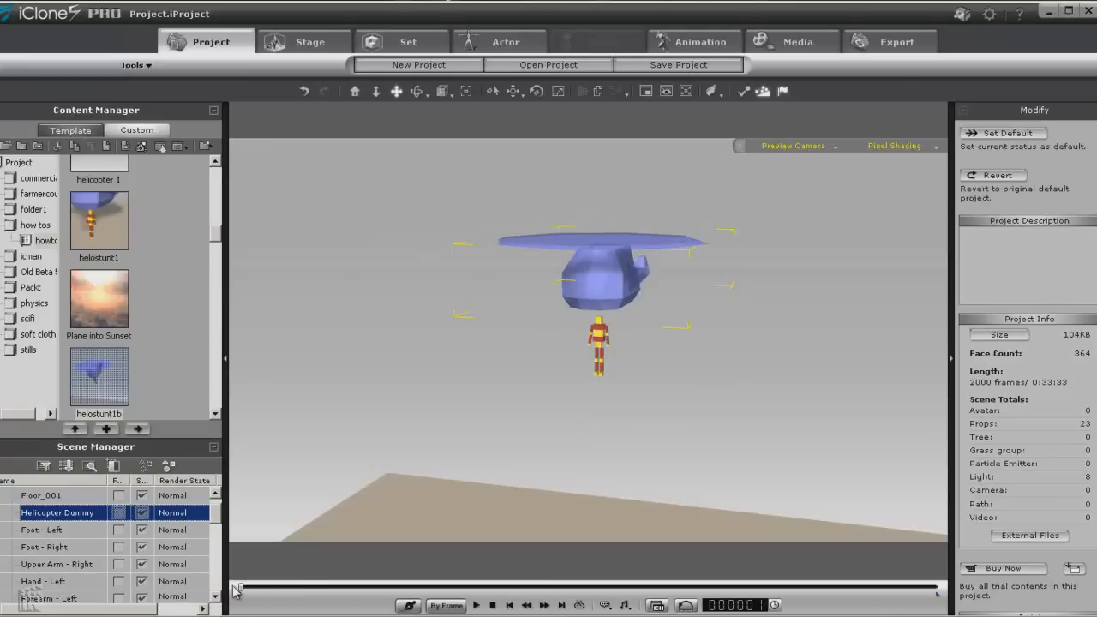
# Advance the timeline to frame 256 and add a Box_001 prop from the template library to the scene.
pyautogui.moveTo(241, 593); pyautogui.dragTo(330, 598)
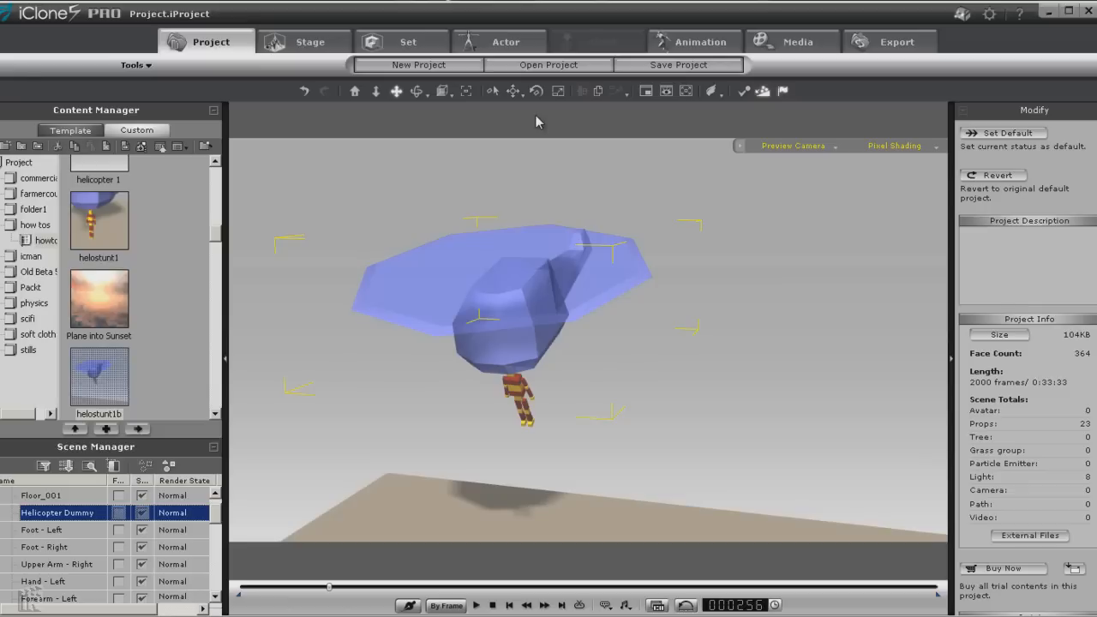
pyautogui.click(409, 43)
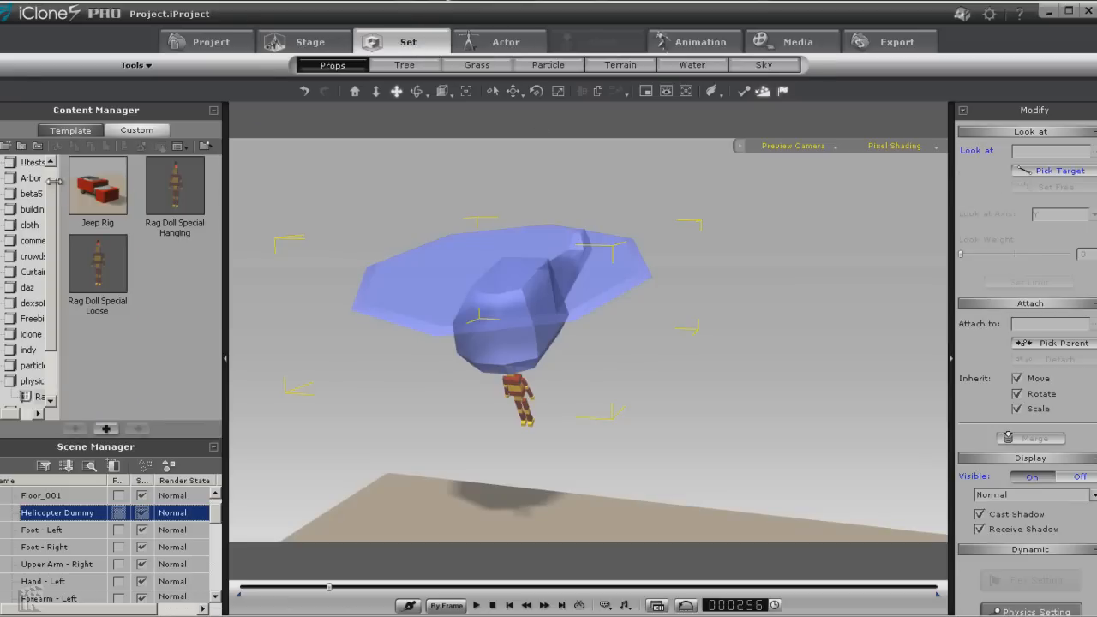
pyautogui.click(70, 130)
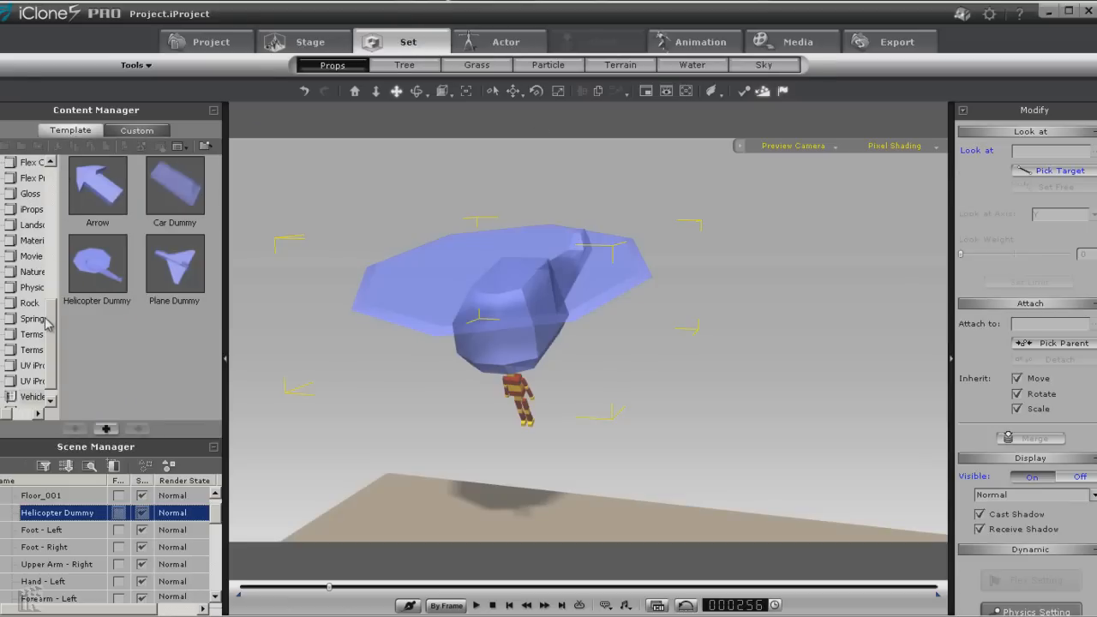
pyautogui.moveTo(52, 321); pyautogui.dragTo(54, 178)
pyautogui.click(41, 177)
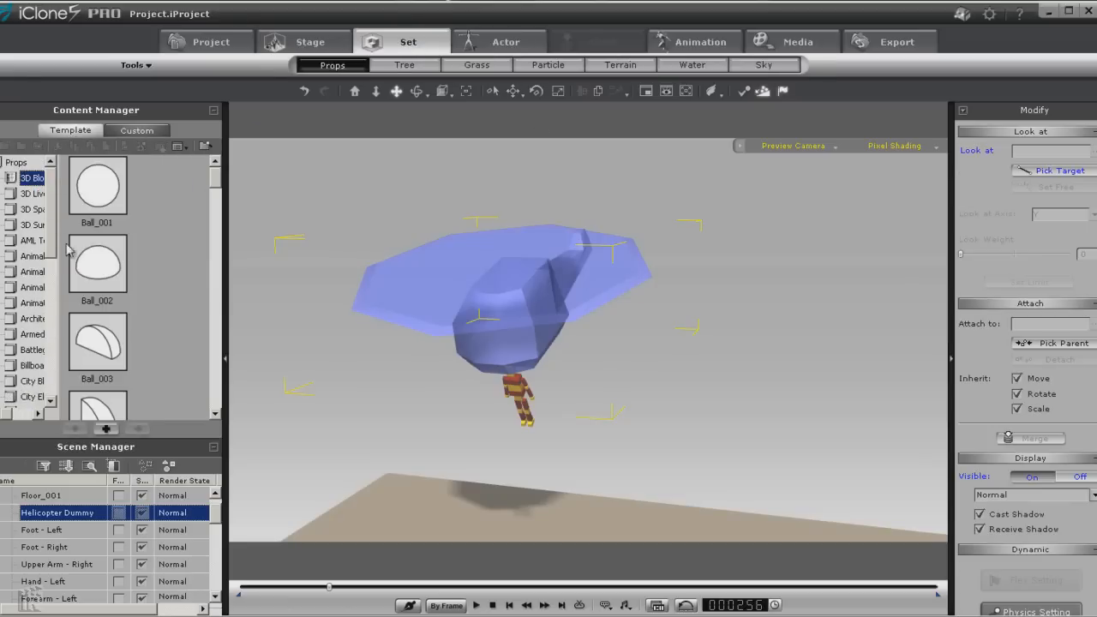
pyautogui.scroll(-5, 128, 282)
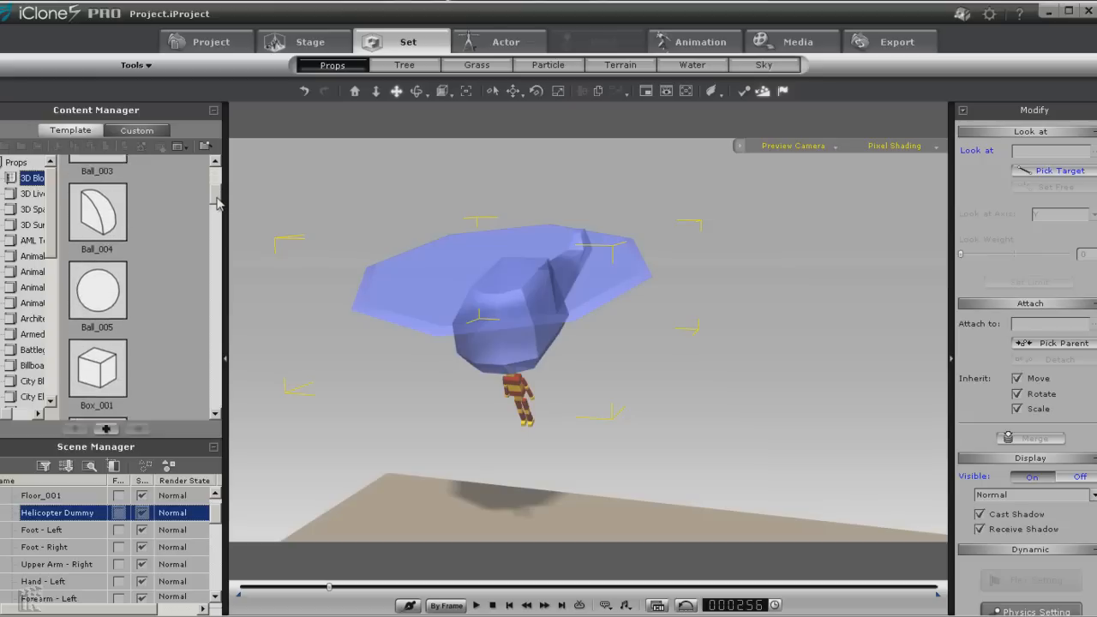
pyautogui.moveTo(97, 279); pyautogui.dragTo(641, 443)
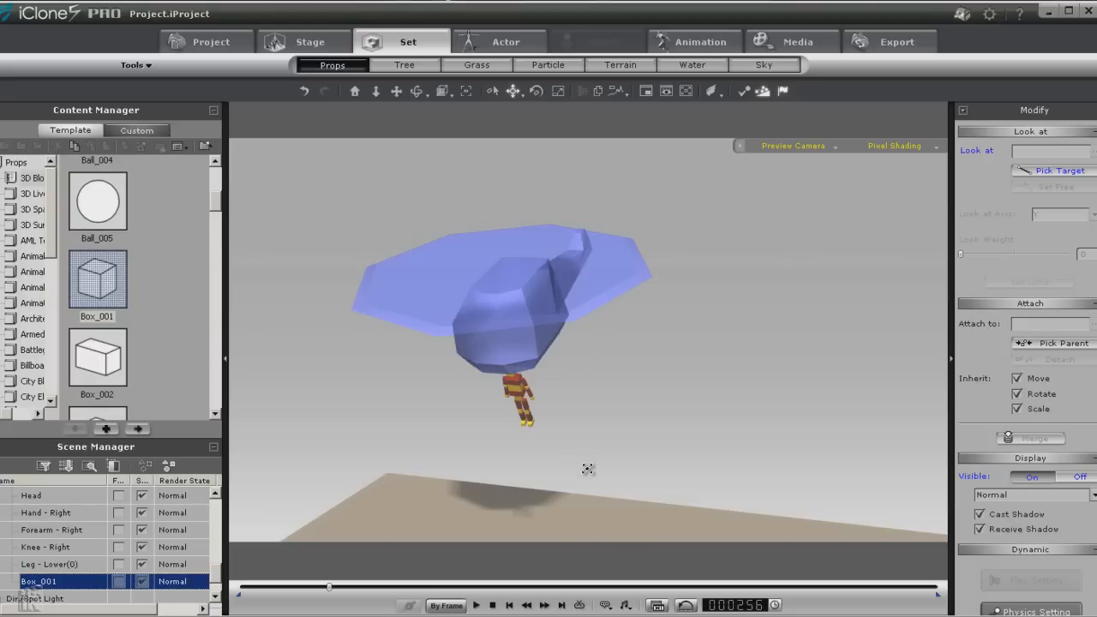
# Shrink the box to a small cube and place it in midair against the ragdoll's upper body, just below the helicopter.
pyautogui.moveTo(587, 469); pyautogui.dragTo(512, 403)
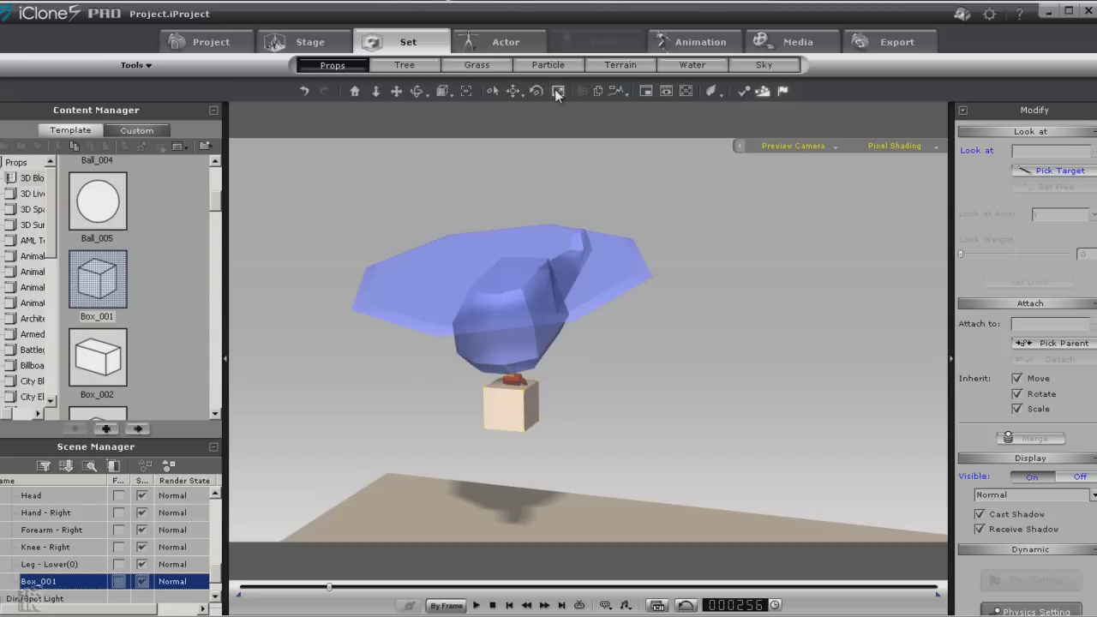
pyautogui.moveTo(520, 427); pyautogui.dragTo(501, 530)
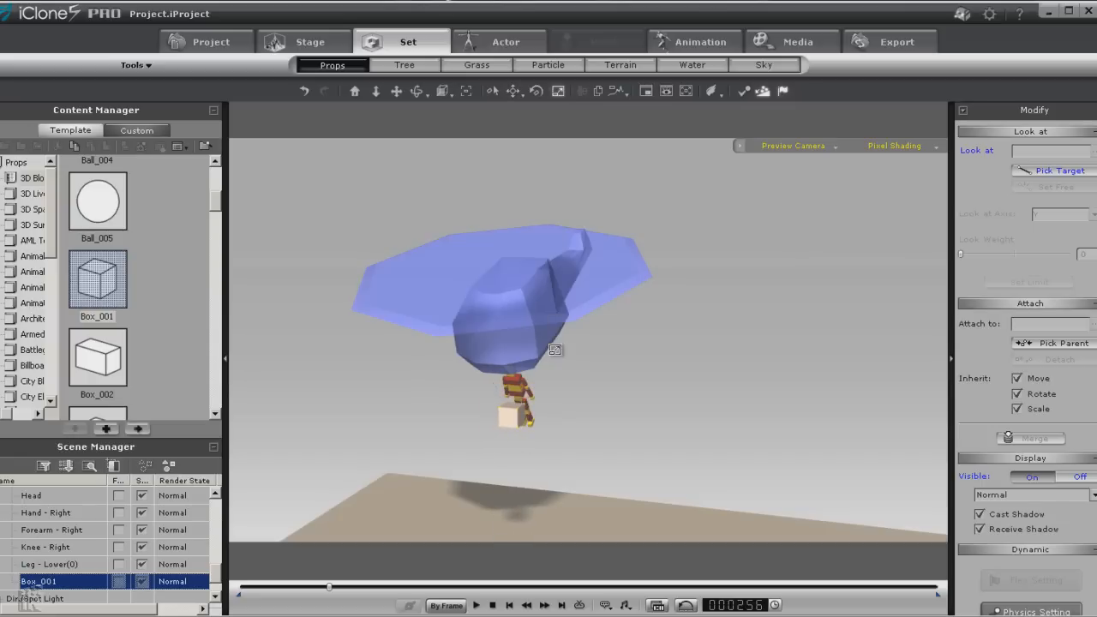
pyautogui.click(512, 91)
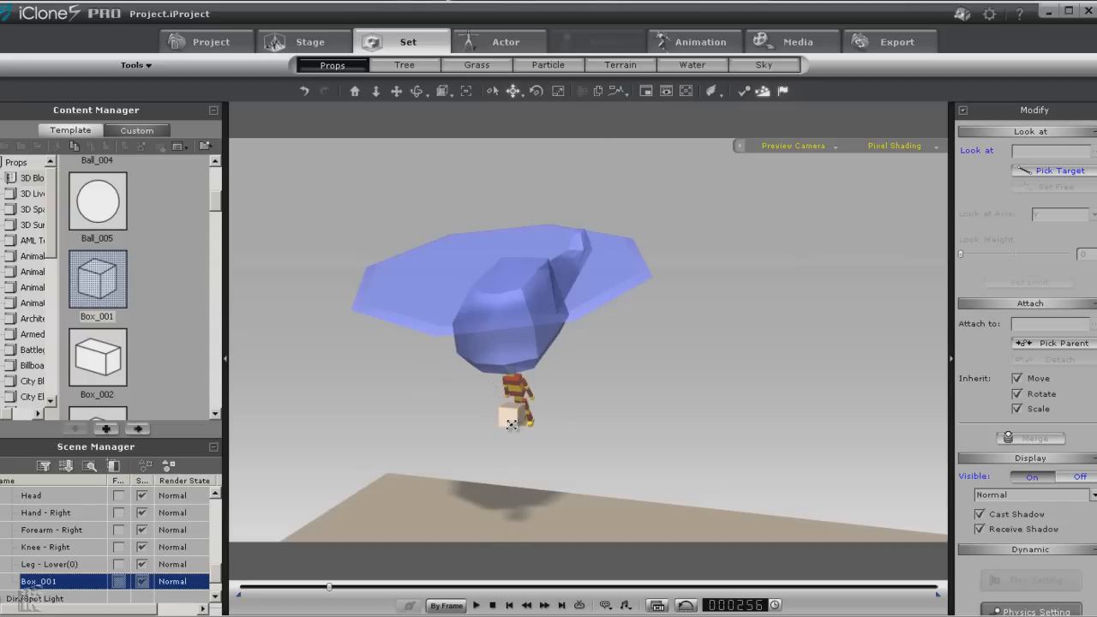
pyautogui.moveTo(517, 422); pyautogui.dragTo(517, 398, button='right')
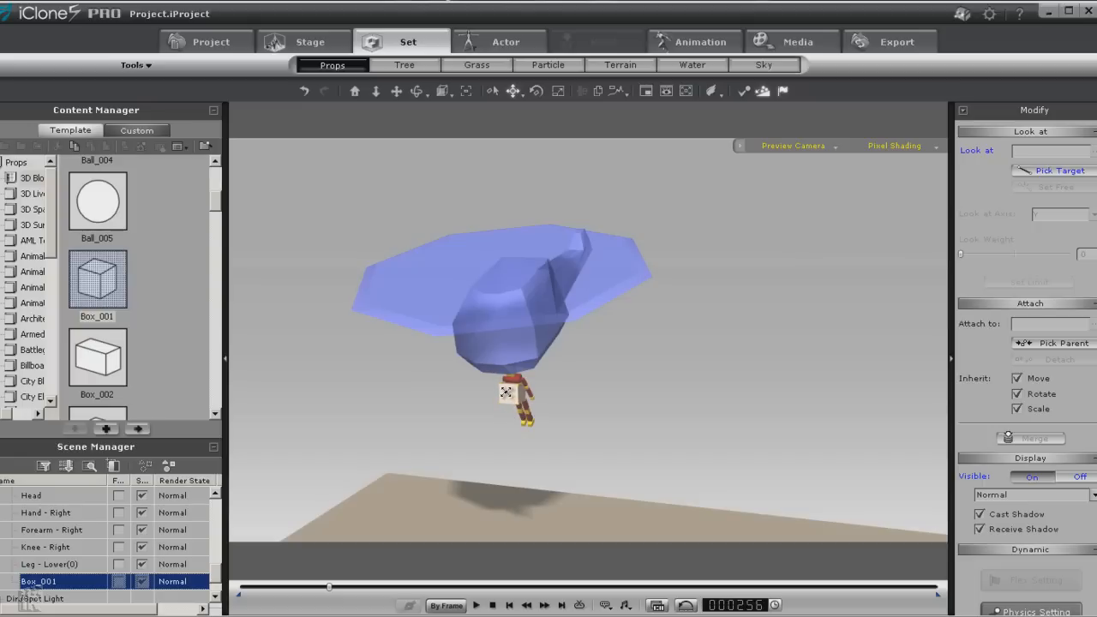
# Activate physics on the box as a rigid body in the Kinematic state.
pyautogui.click(746, 91)
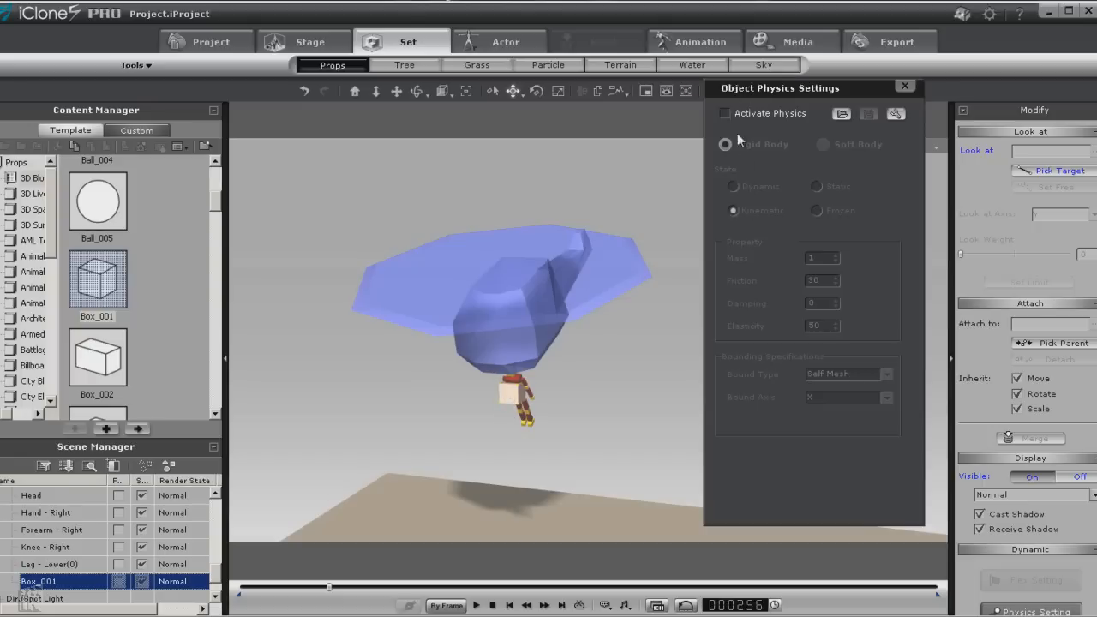
pyautogui.click(726, 114)
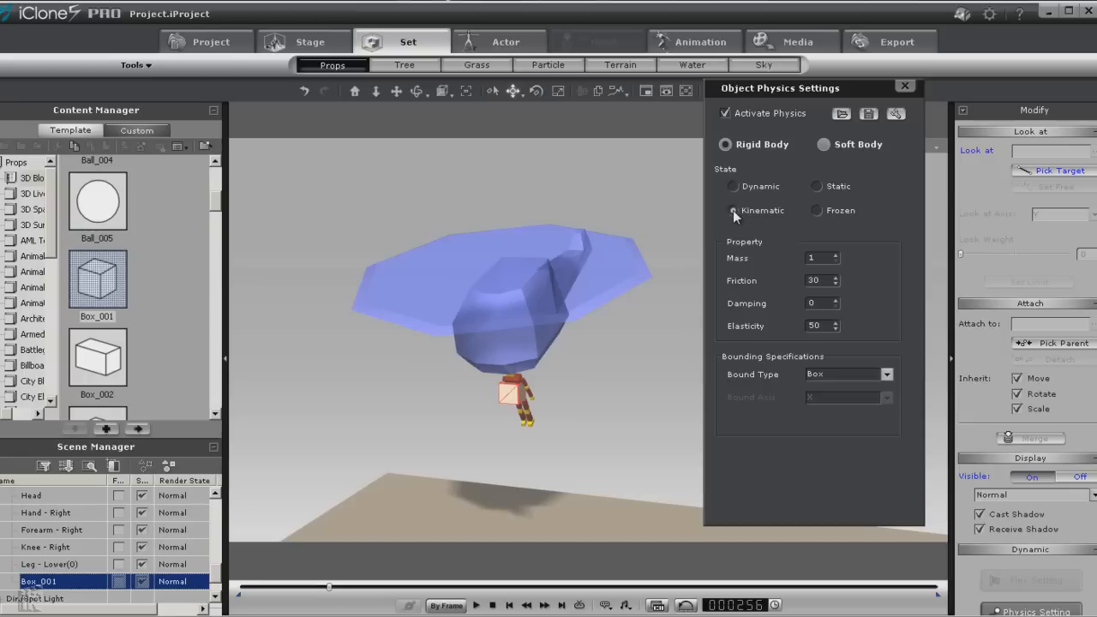
pyautogui.click(732, 210)
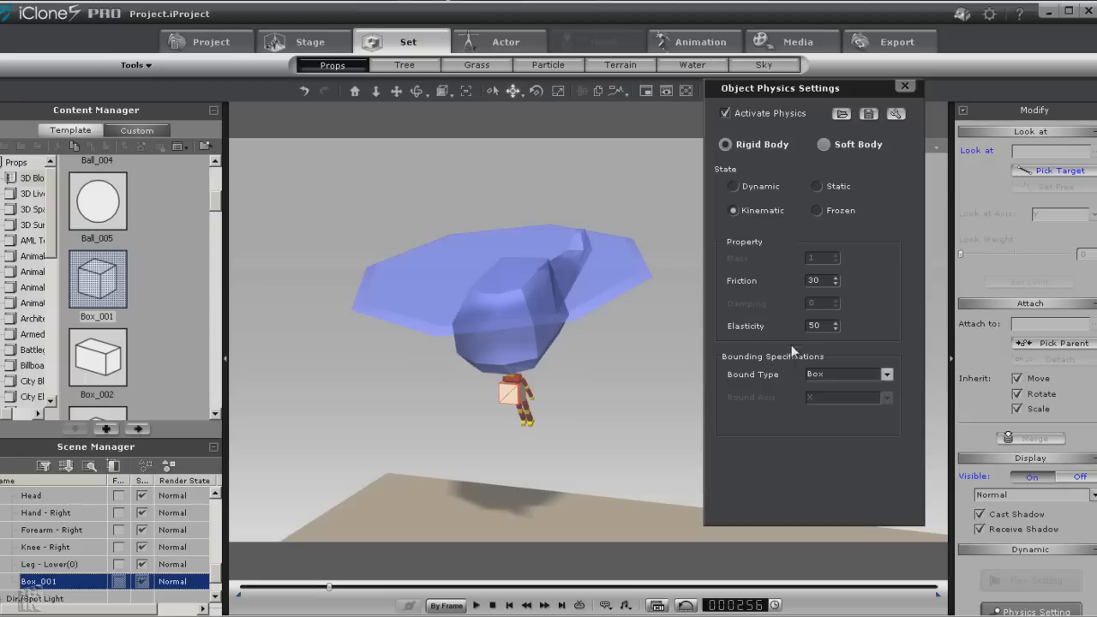
pyautogui.click(905, 88)
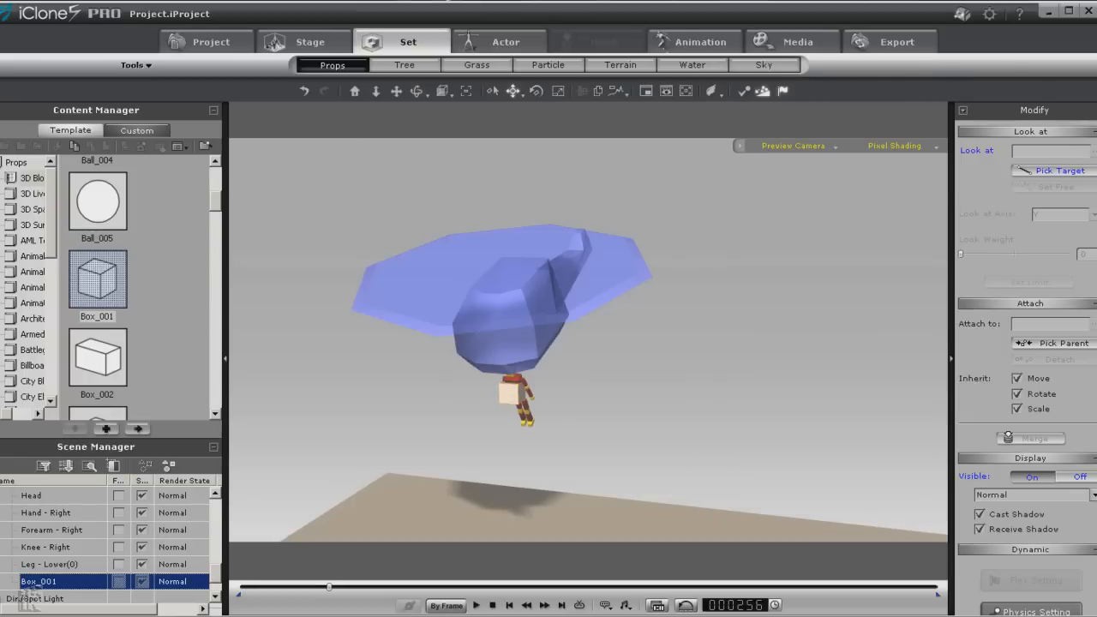
# Play the simulation from the first frame to test the ragdoll against the box, then stop it and collapse the Content Manager.
pyautogui.click(509, 606)
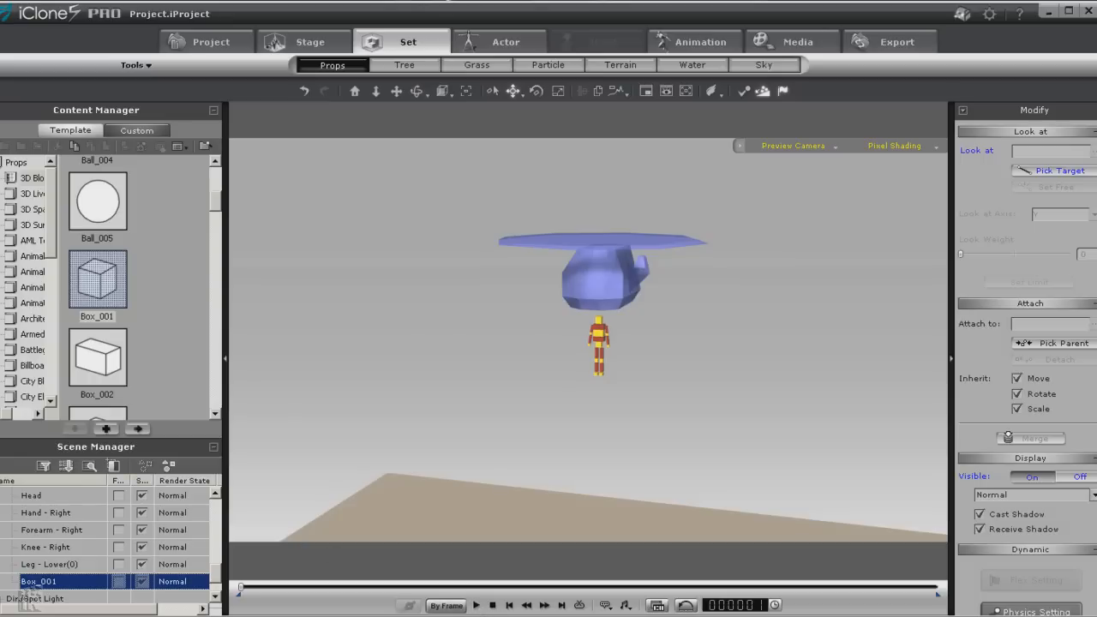
pyautogui.click(477, 606)
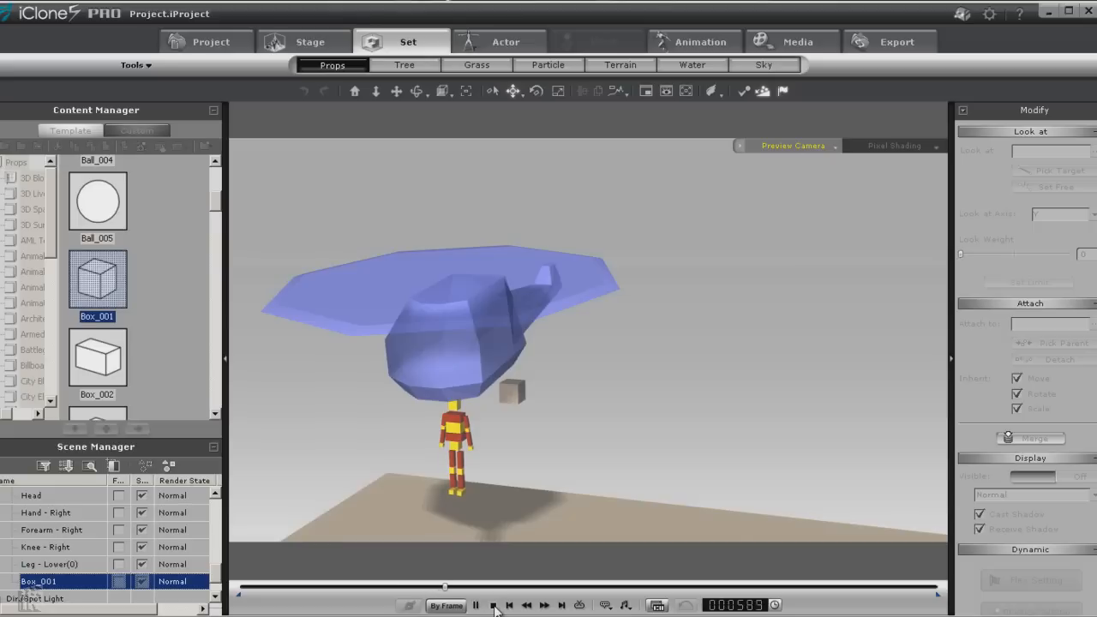
pyautogui.click(493, 605)
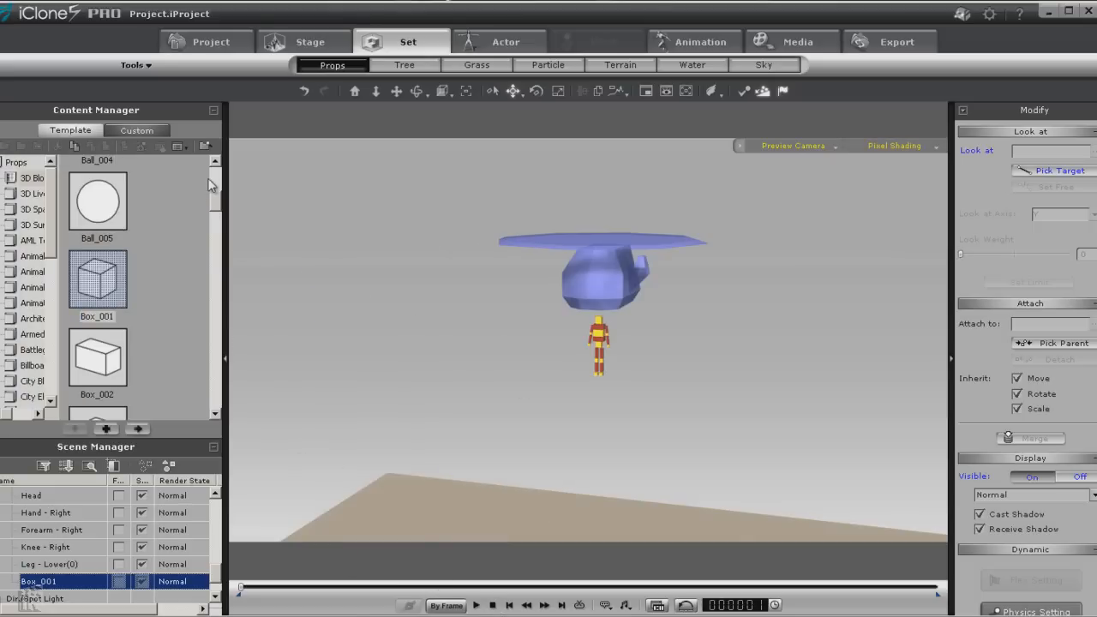
pyautogui.click(213, 110)
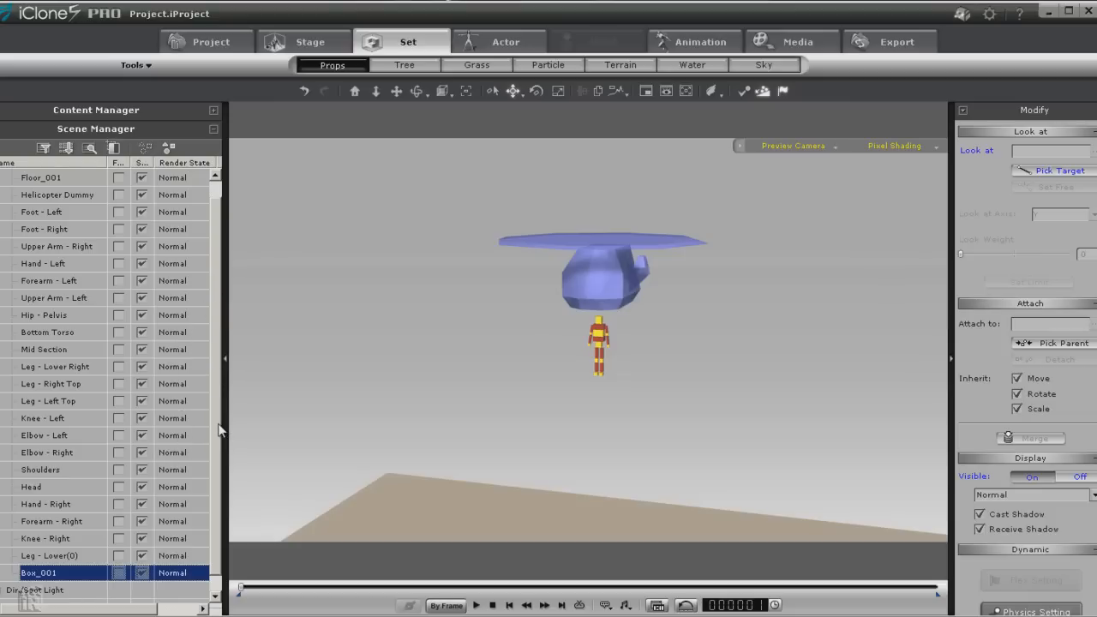
# Set the breakable threshold of the ragdoll head's point-to-point constraint to the Helicopter Dummy to 1.
pyautogui.click(64, 487)
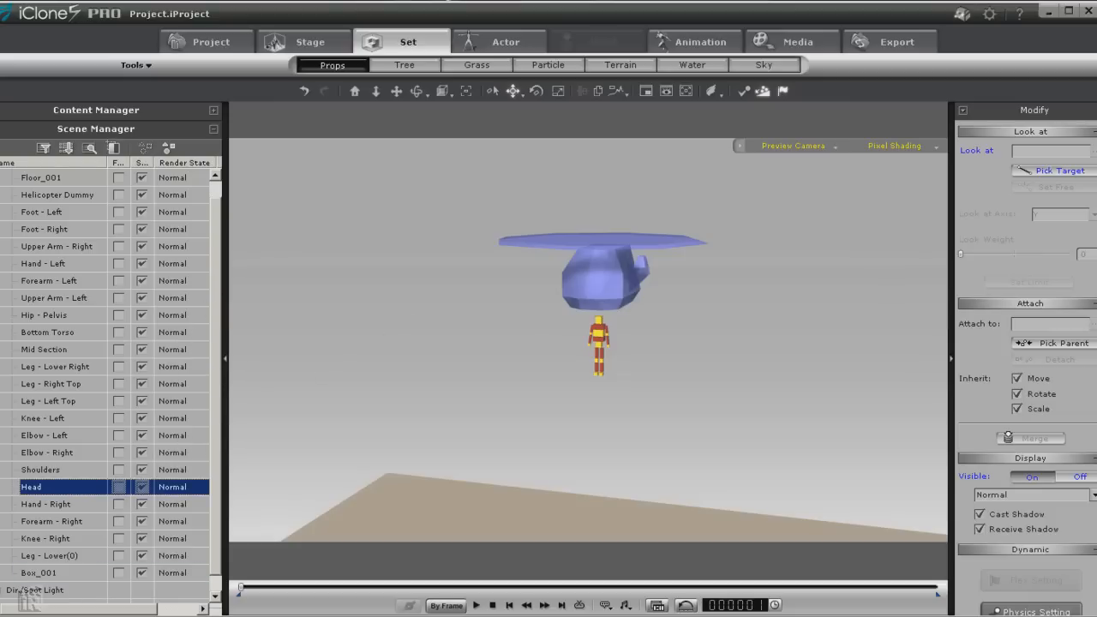
pyautogui.moveTo(2, 112); pyautogui.dragTo(361, 135)
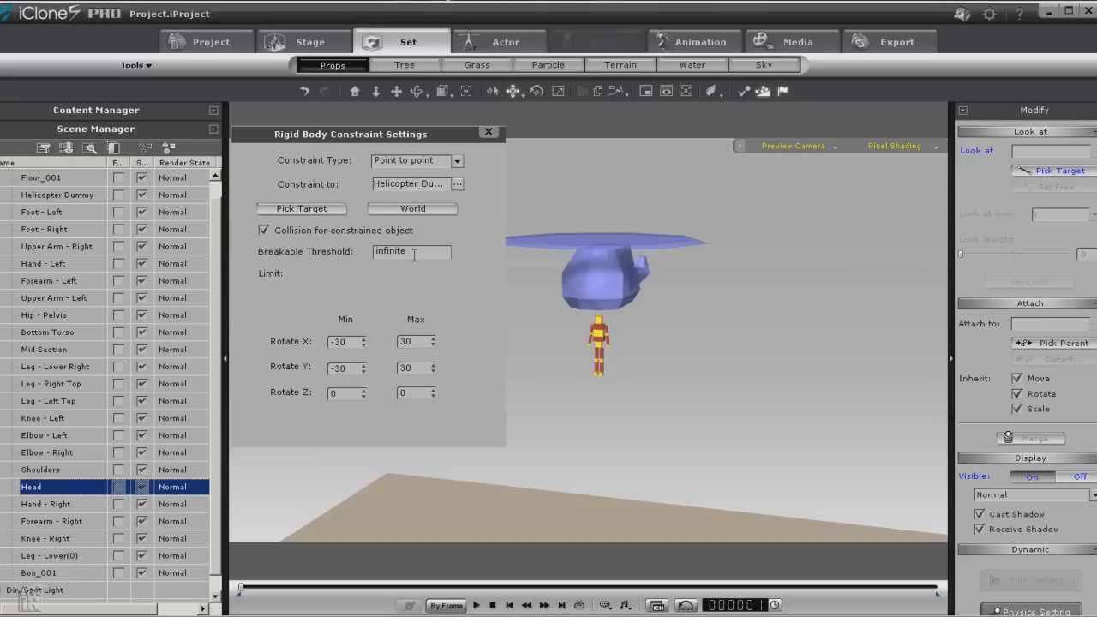
pyautogui.moveTo(414, 251); pyautogui.dragTo(337, 253)
pyautogui.write('1')
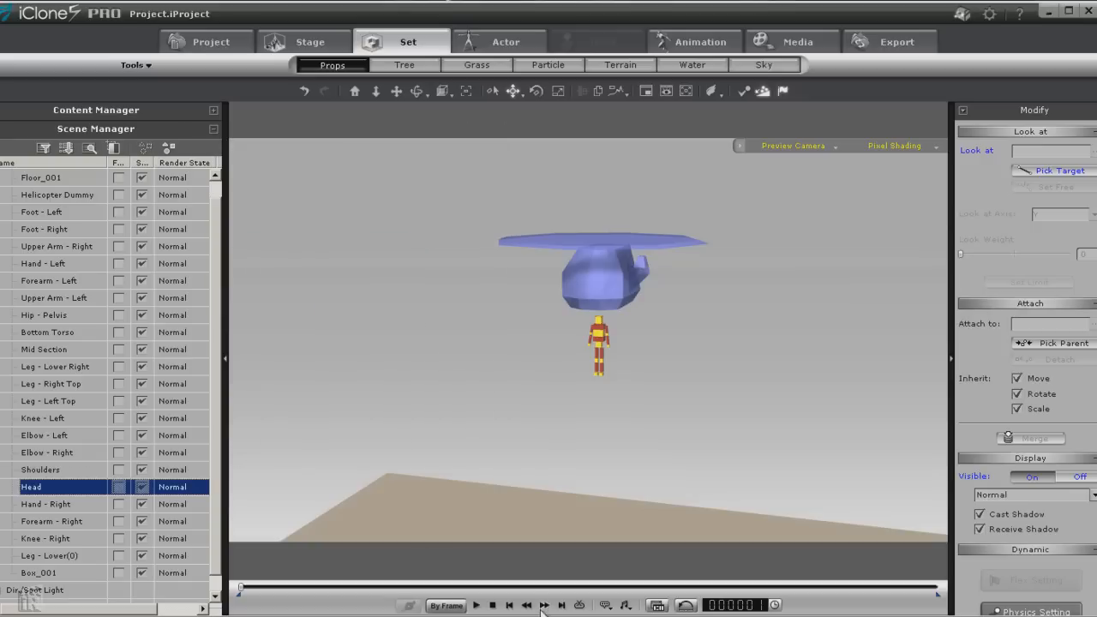
# Play the simulation twice to test the breakable head constraint, stopping after the ragdoll reaches the box.
pyautogui.click(476, 604)
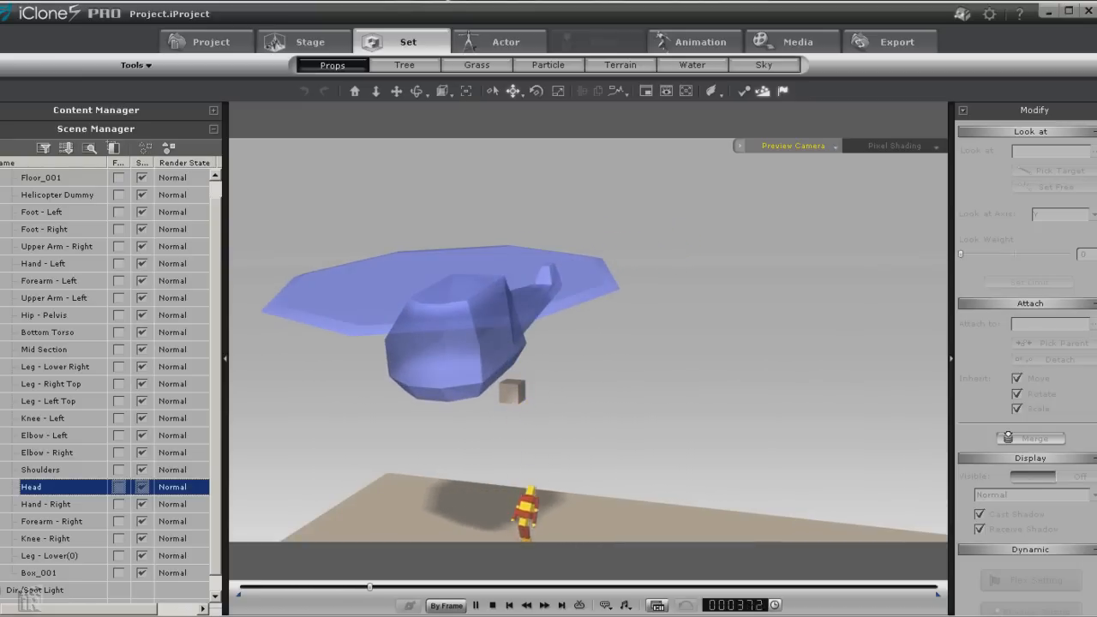
pyautogui.click(492, 605)
pyautogui.click(476, 604)
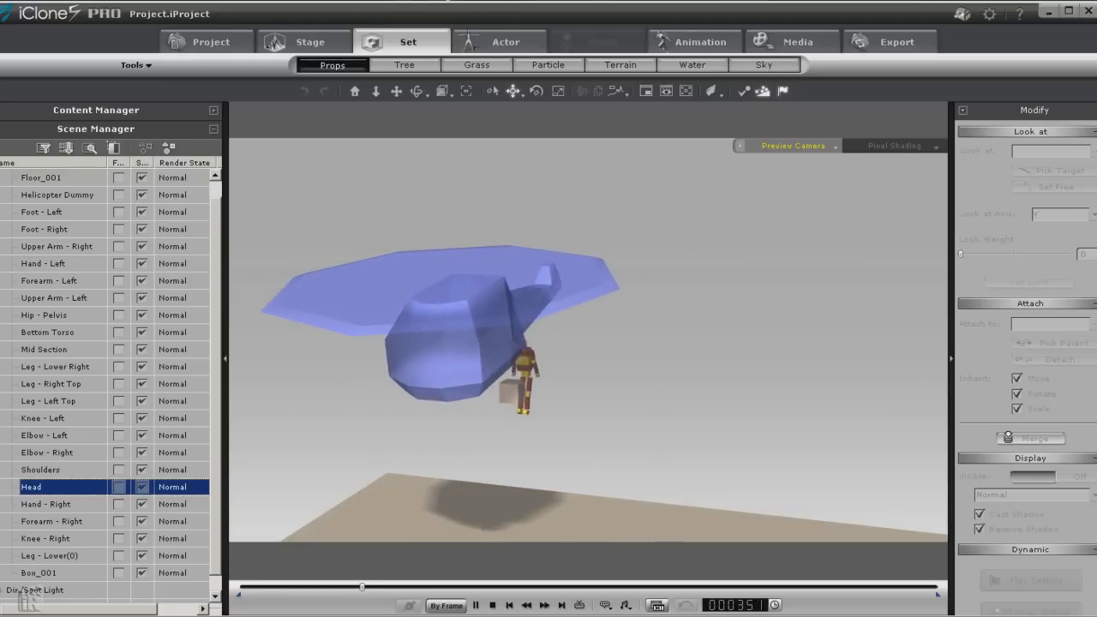
pyautogui.click(493, 605)
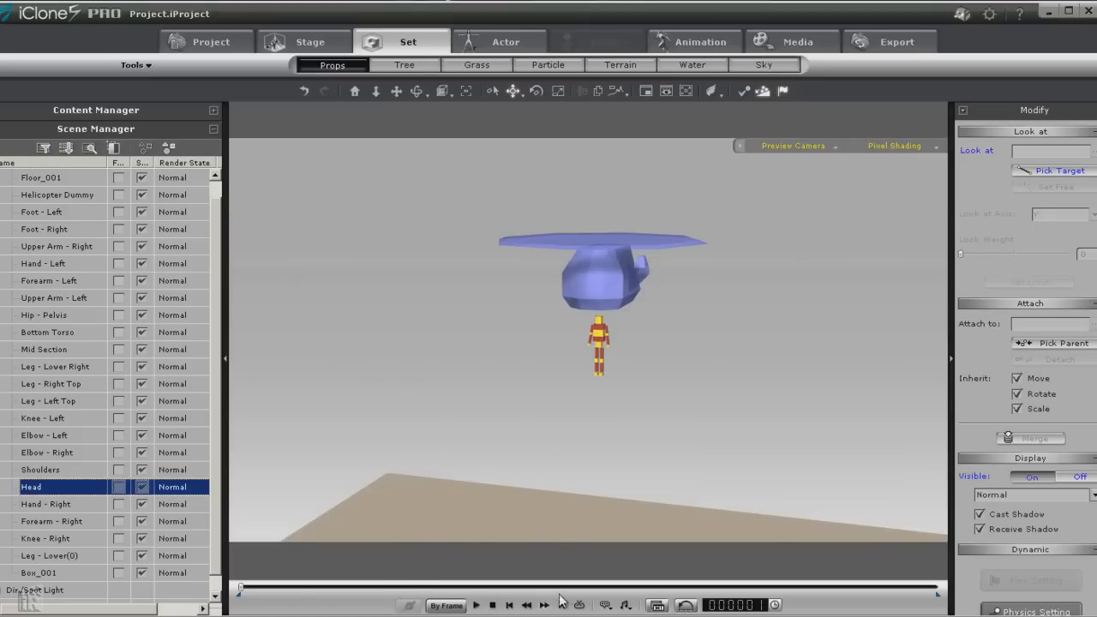
# Move the timeline to around frame 328 and remove all animation from Box_001.
pyautogui.moveTo(247, 593); pyautogui.dragTo(355, 589)
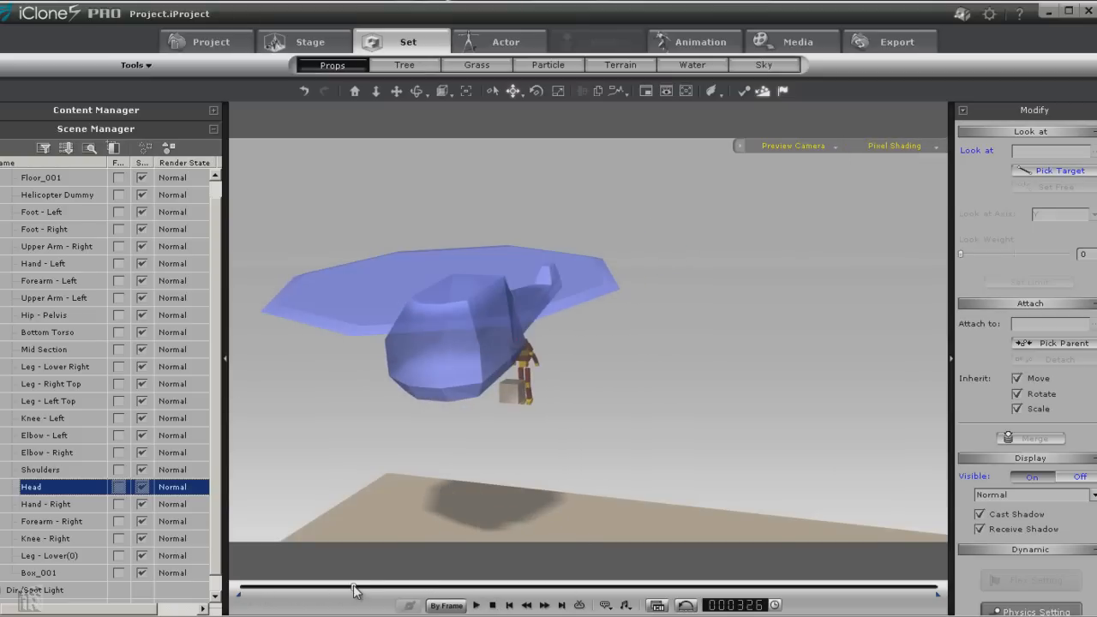
pyautogui.click(509, 392)
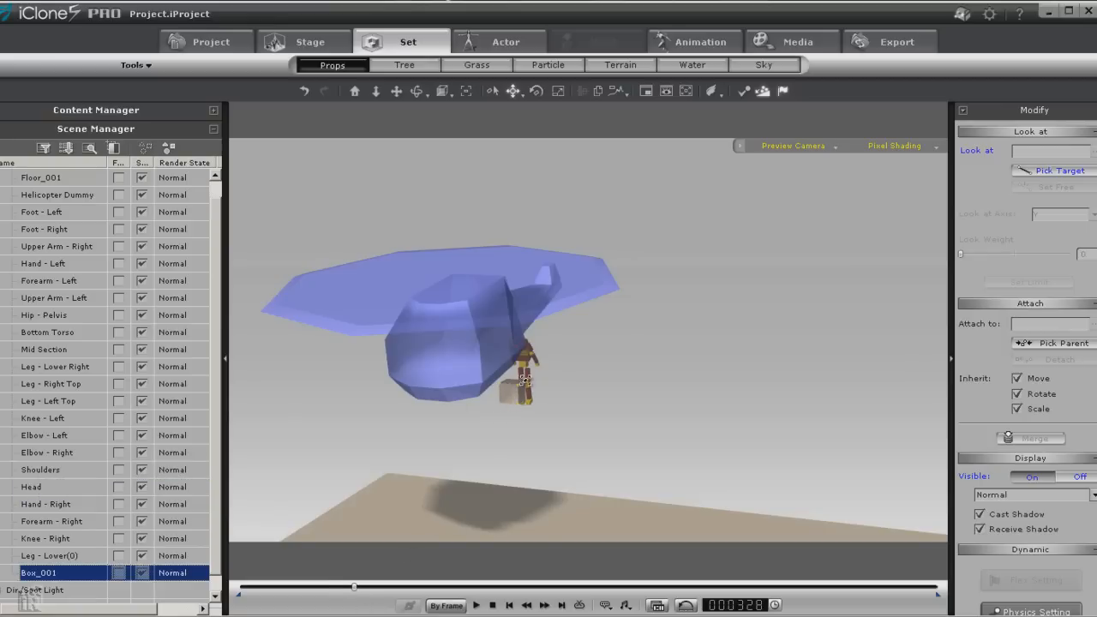
pyautogui.rightClick(509, 392)
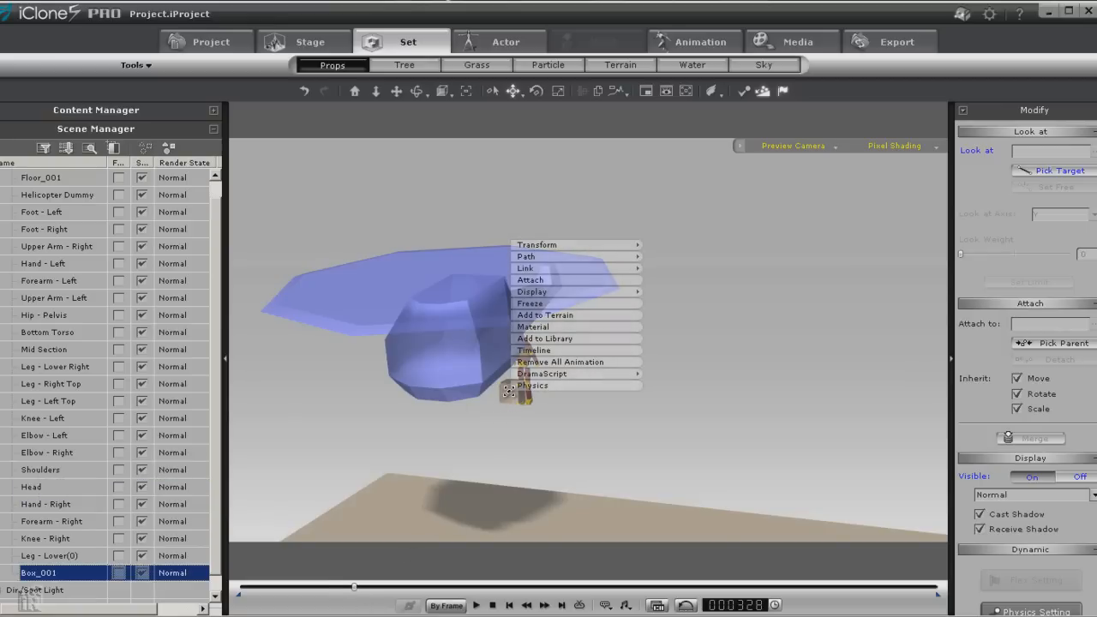
pyautogui.click(561, 366)
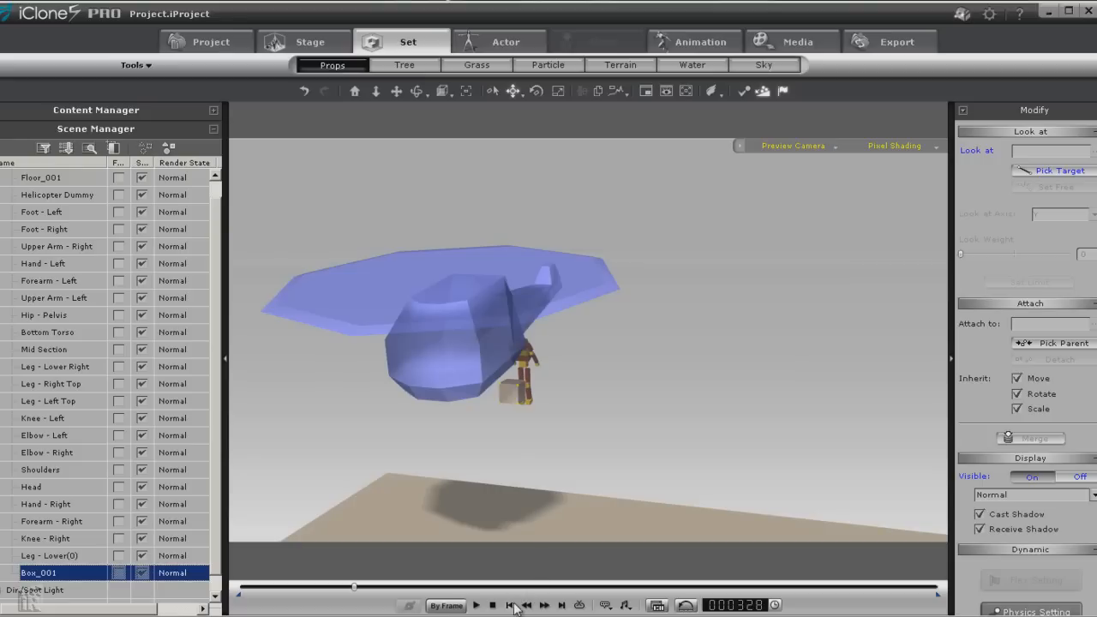
# Return to the first frame and play the simulation twice to check the ragdoll's collision with the static box.
pyautogui.click(508, 605)
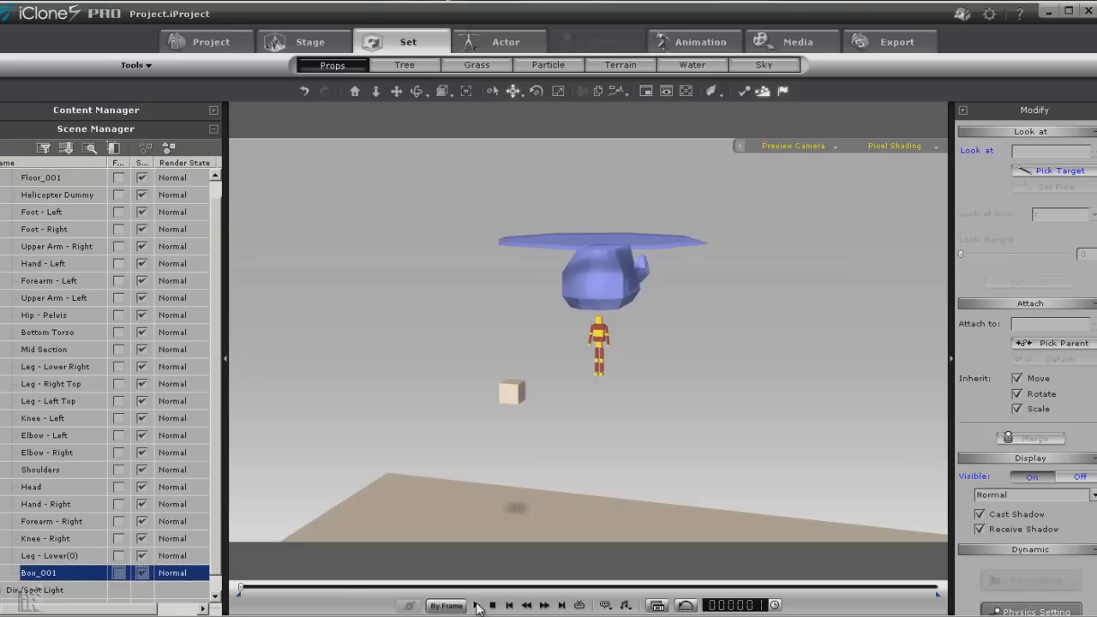
pyautogui.click(477, 605)
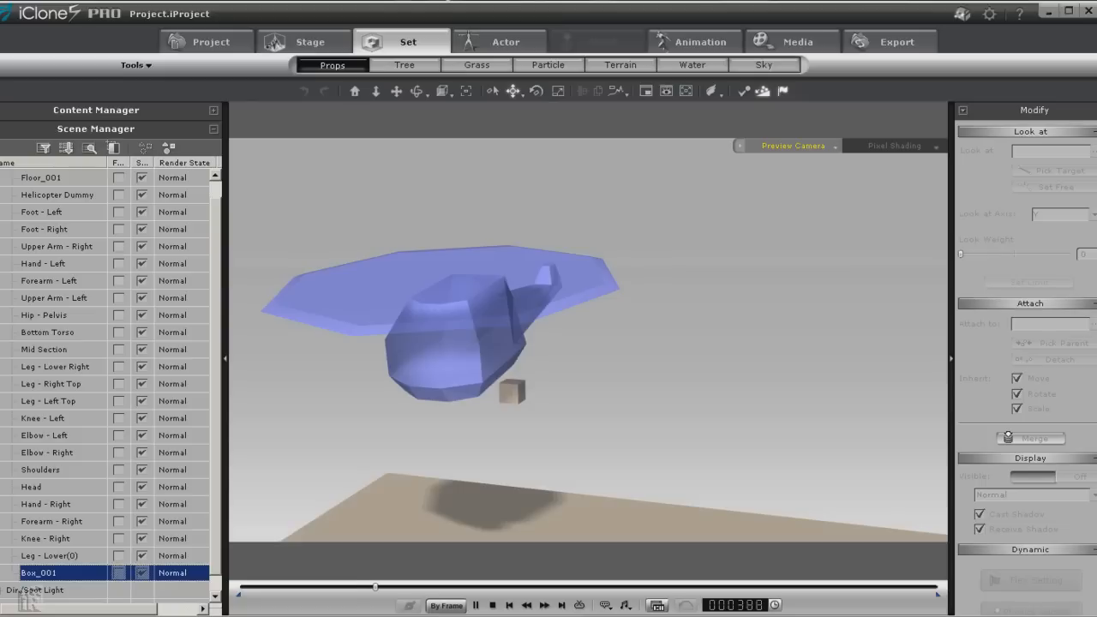
pyautogui.click(492, 604)
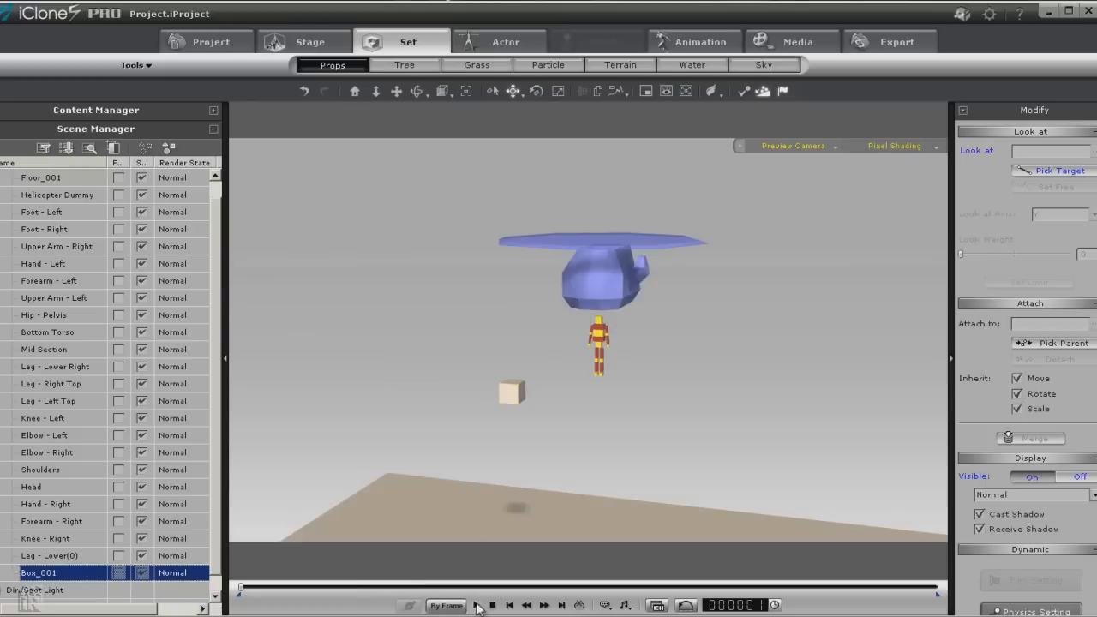
pyautogui.click(476, 605)
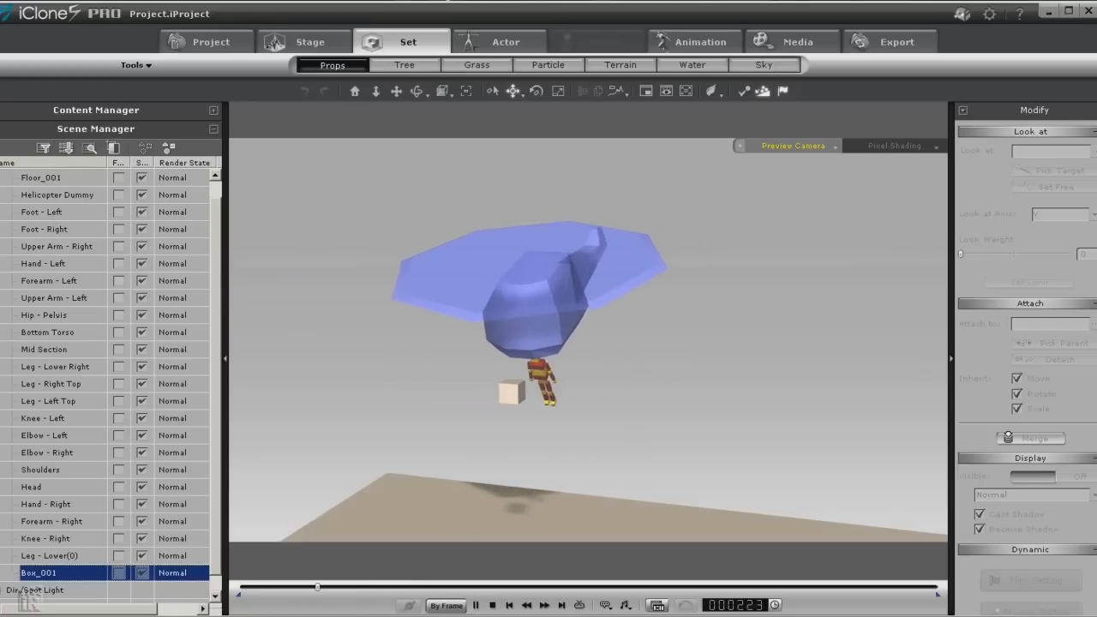
pyautogui.click(491, 605)
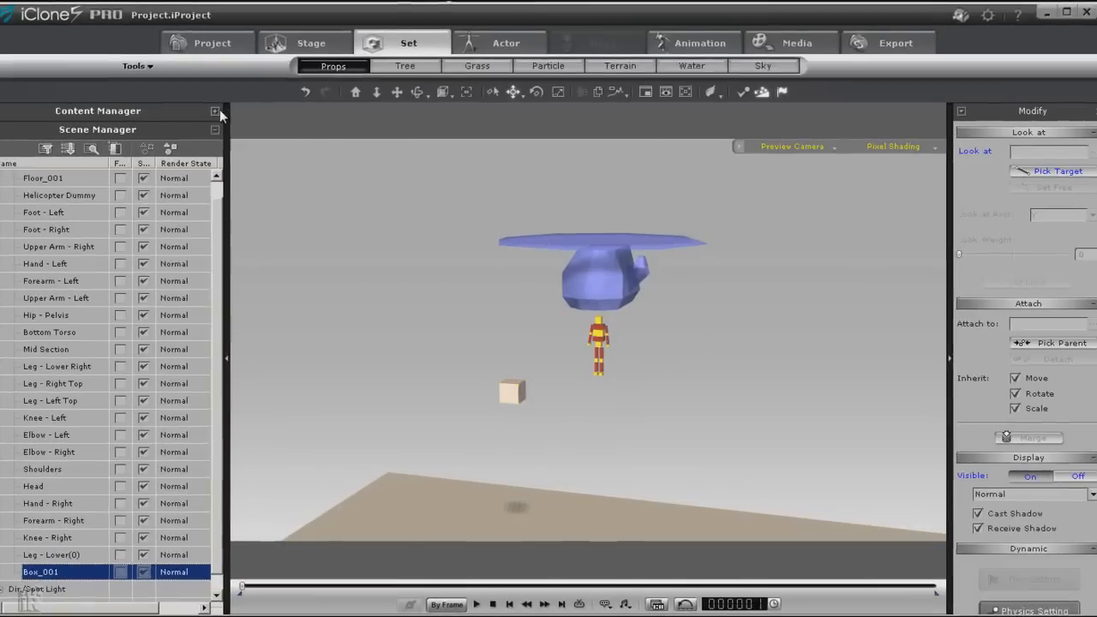
# Add the Chuck avatar from the G5 Character templates to the scene.
pyautogui.click(222, 115)
pyautogui.click(514, 41)
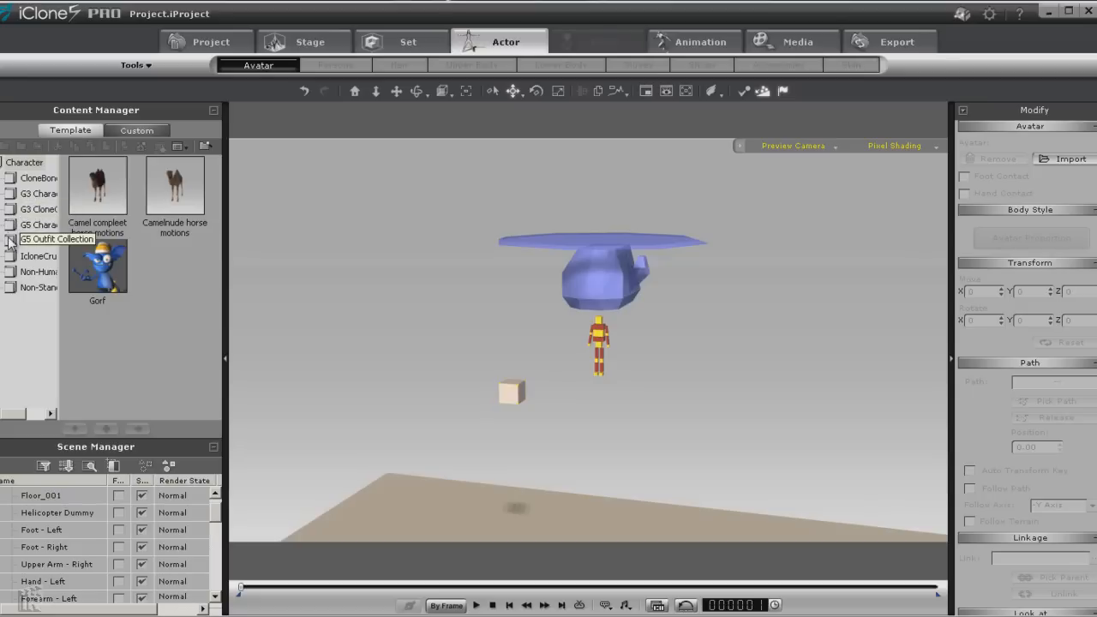
pyautogui.click(38, 240)
pyautogui.click(37, 225)
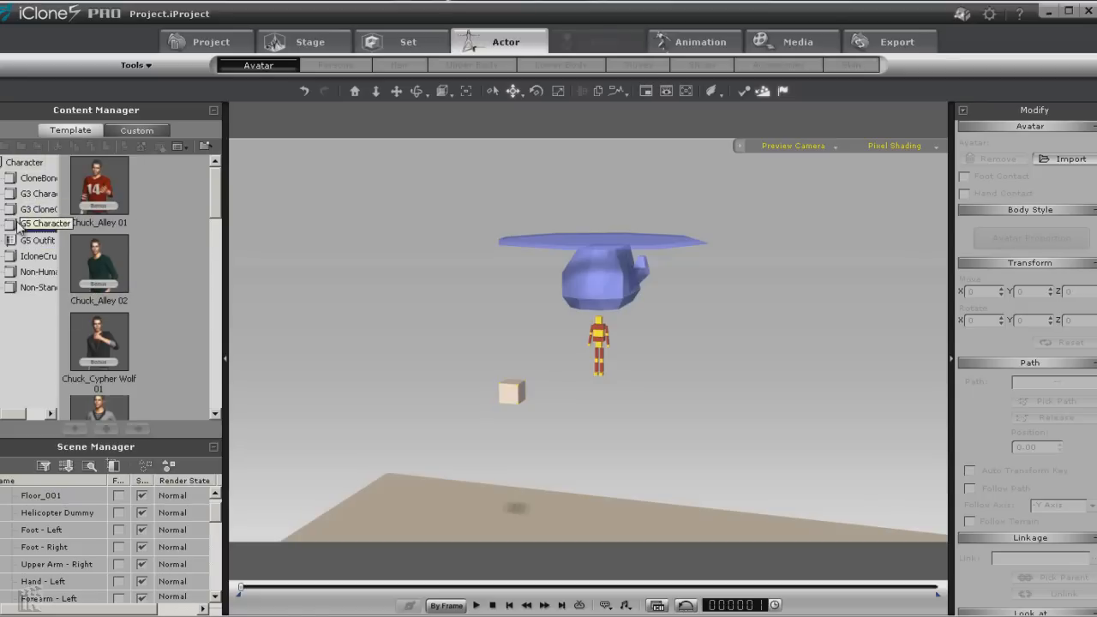
pyautogui.click(96, 199)
pyautogui.moveTo(97, 199); pyautogui.dragTo(521, 125)
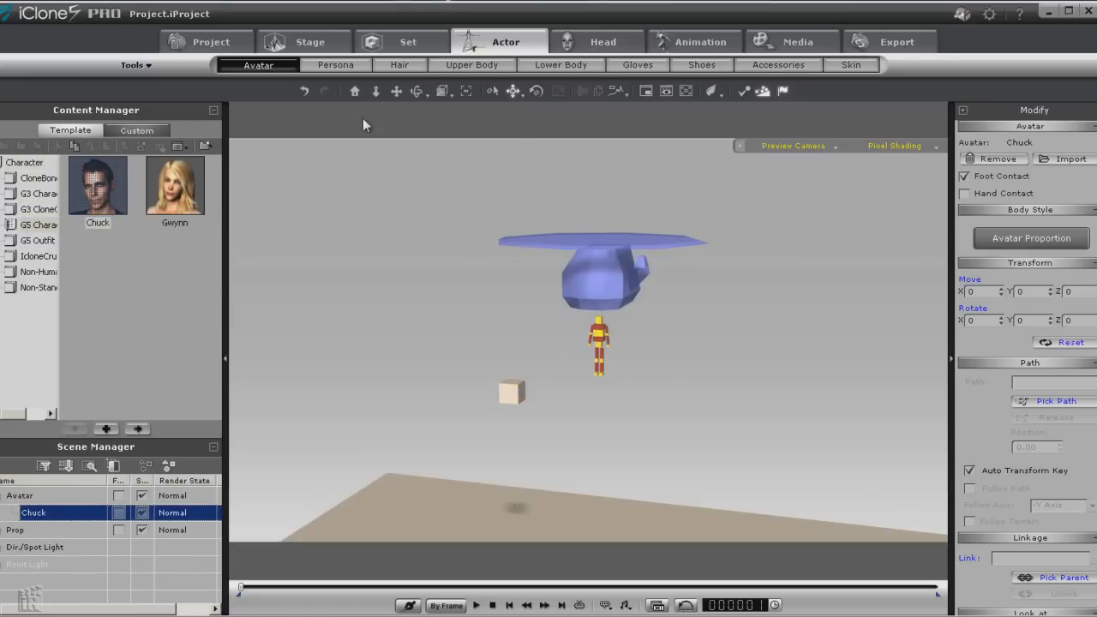
# Open Chuck's Edit Motion Layer settings in Reach Target mode with the ragdoll framed close up.
pyautogui.click(374, 91)
pyautogui.moveTo(609, 362); pyautogui.dragTo(704, 276)
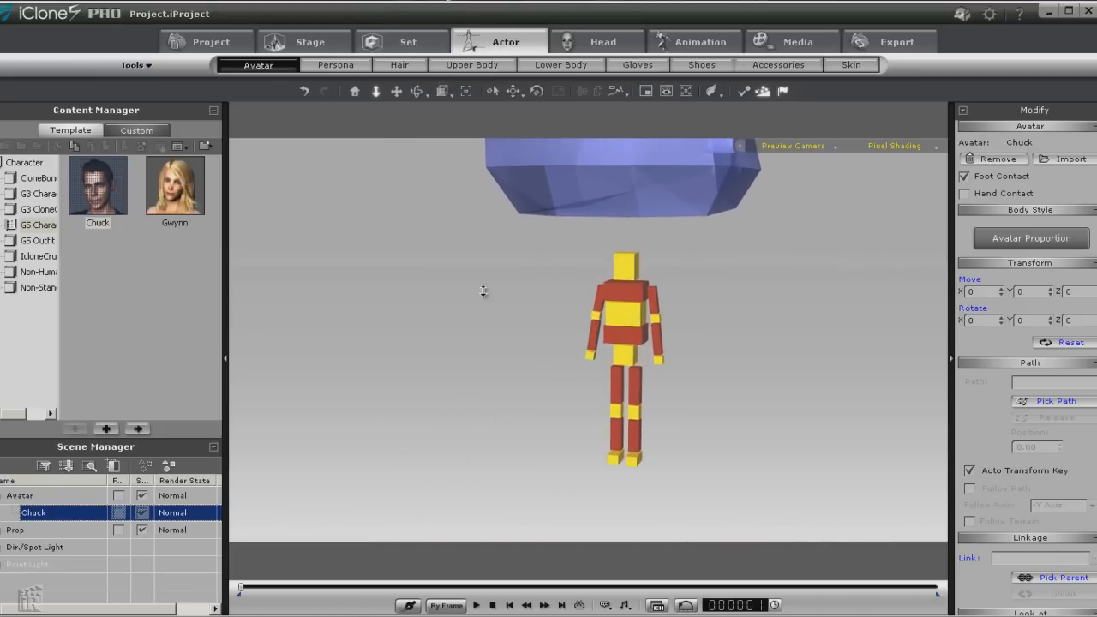
pyautogui.rightClick(370, 288)
pyautogui.moveTo(407, 375)
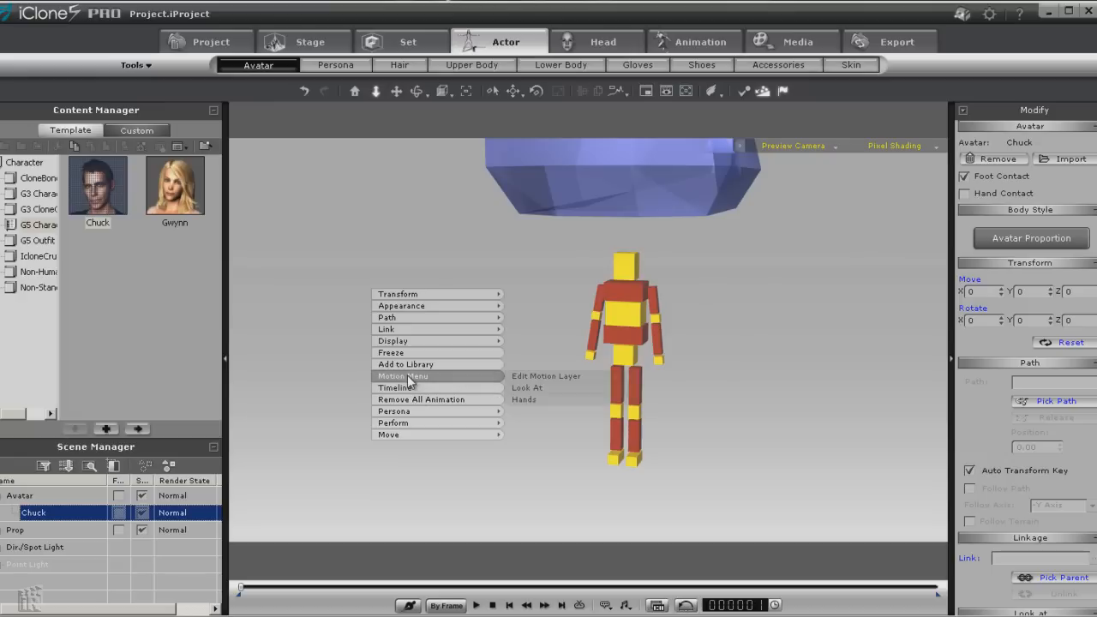
pyautogui.click(537, 375)
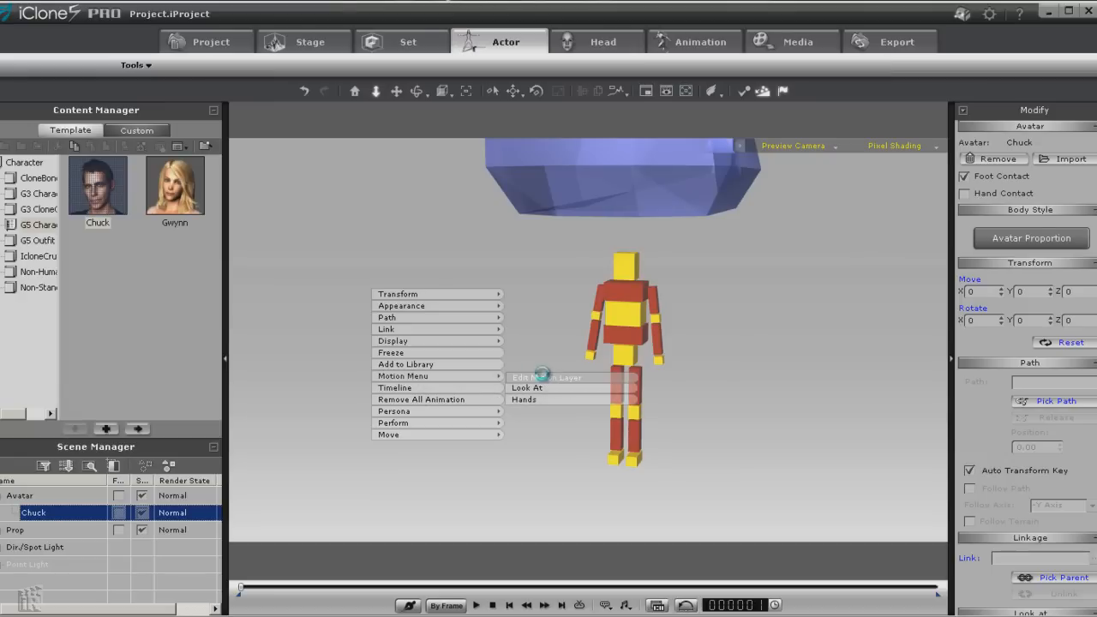
pyautogui.moveTo(165, 47); pyautogui.dragTo(374, 175)
pyautogui.click(365, 202)
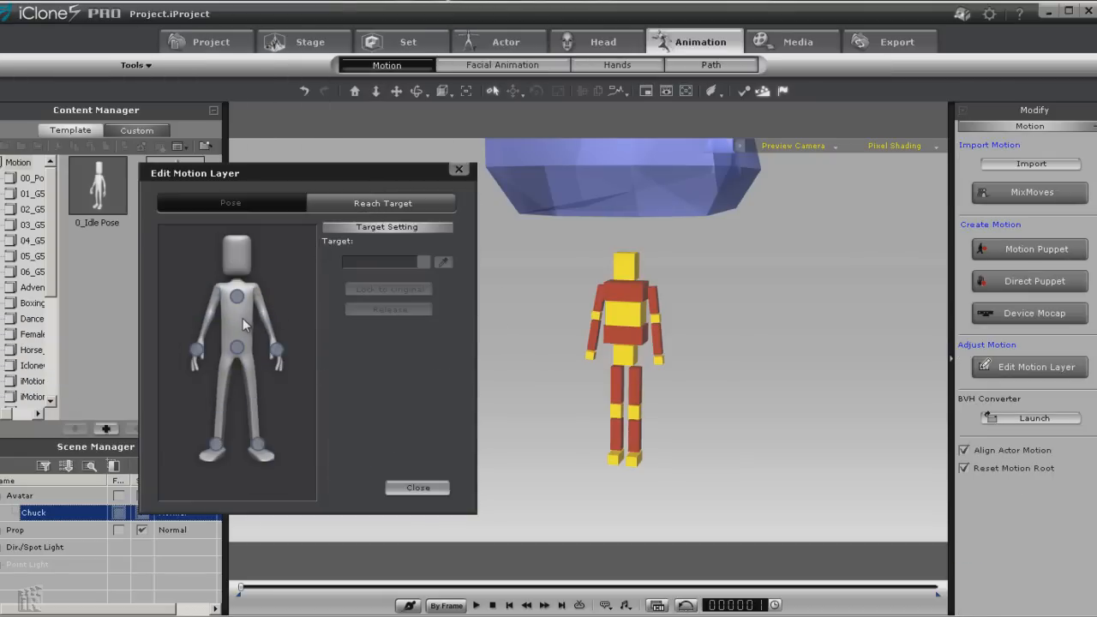
# Set Chuck's hip to reach the ragdoll's Hip - Pelvis and his chest to reach its Shoulders.
pyautogui.click(237, 348)
pyautogui.click(441, 262)
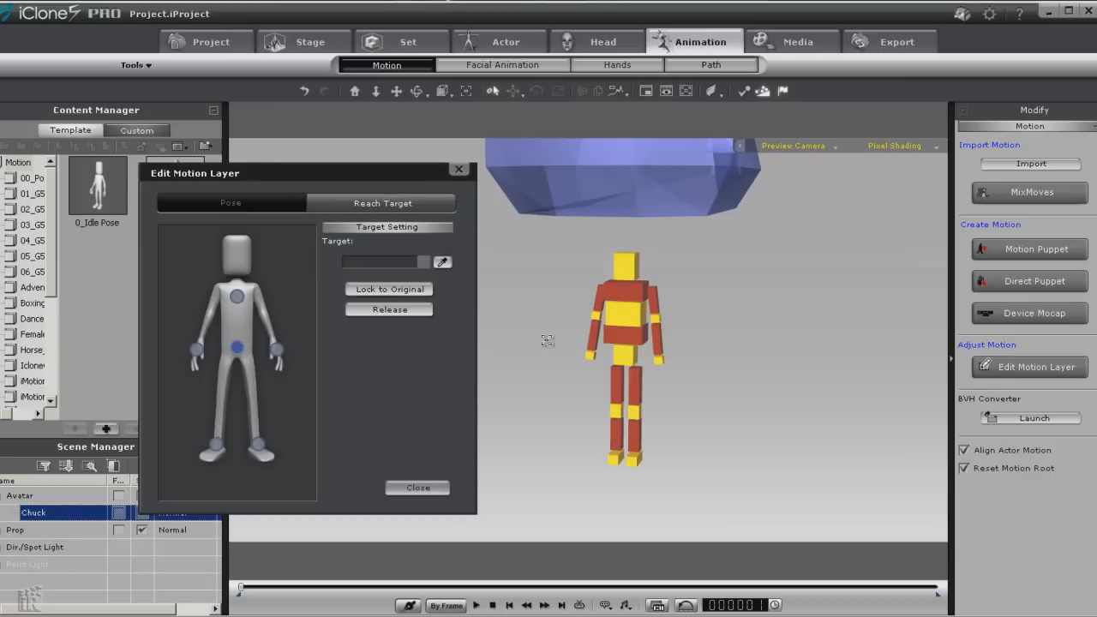
pyautogui.click(614, 356)
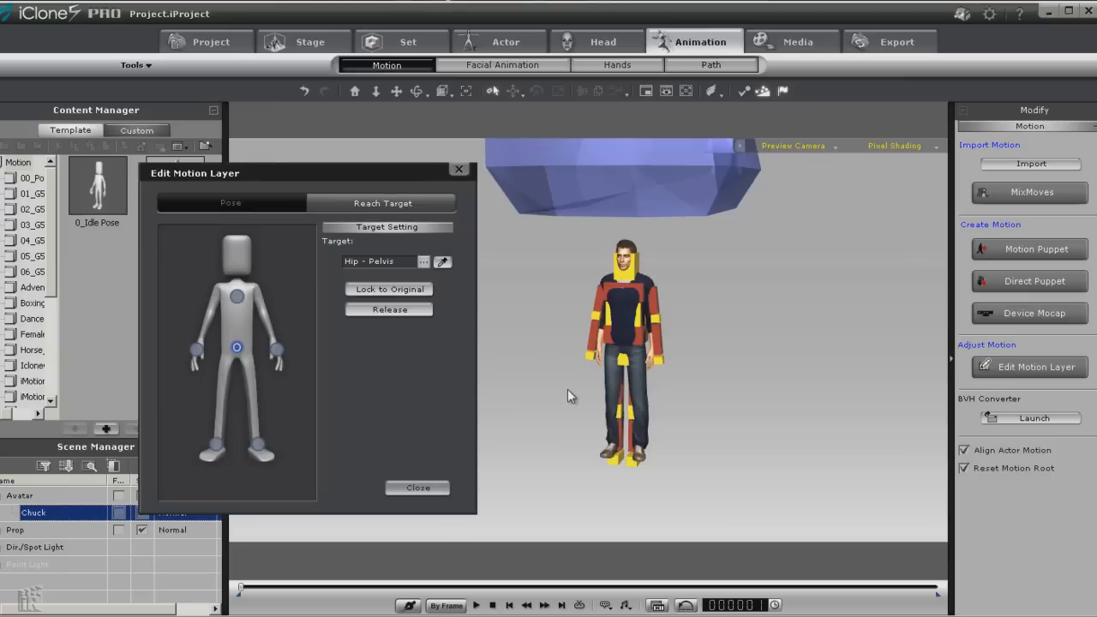
pyautogui.click(237, 296)
pyautogui.click(443, 262)
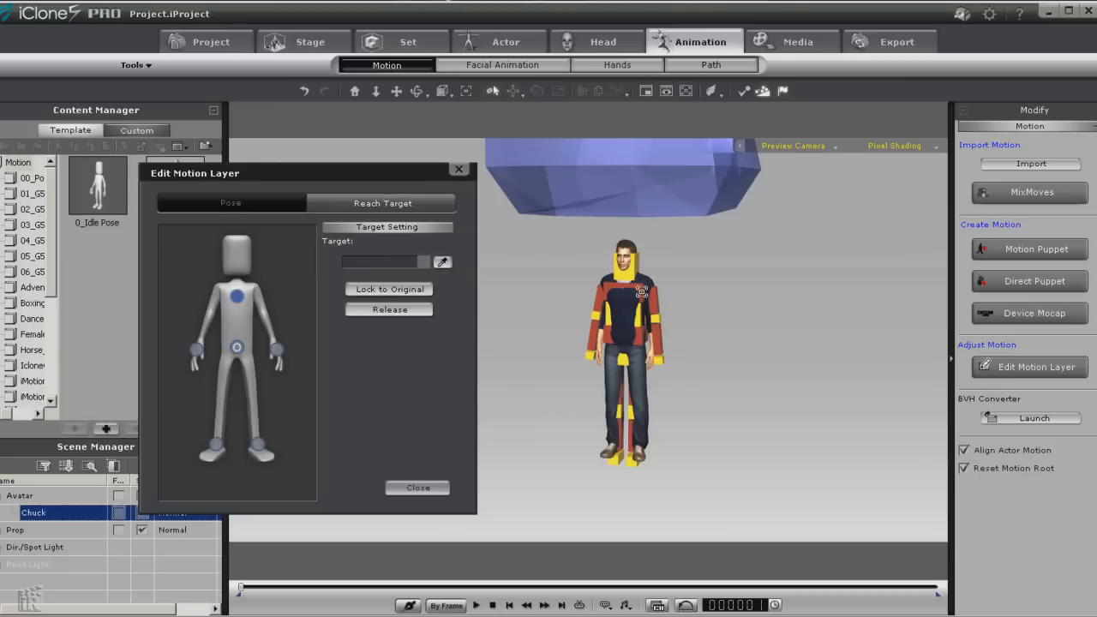
pyautogui.click(641, 293)
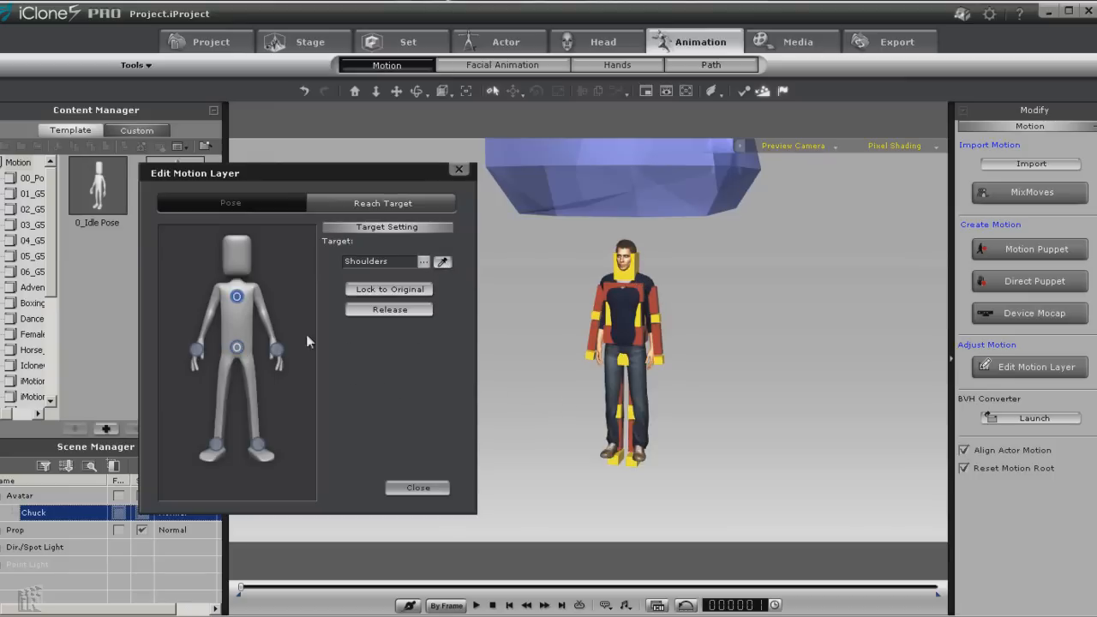
# Set Chuck's right and left hands to reach the ragdoll's Hand - Right and Hand - Left.
pyautogui.click(197, 350)
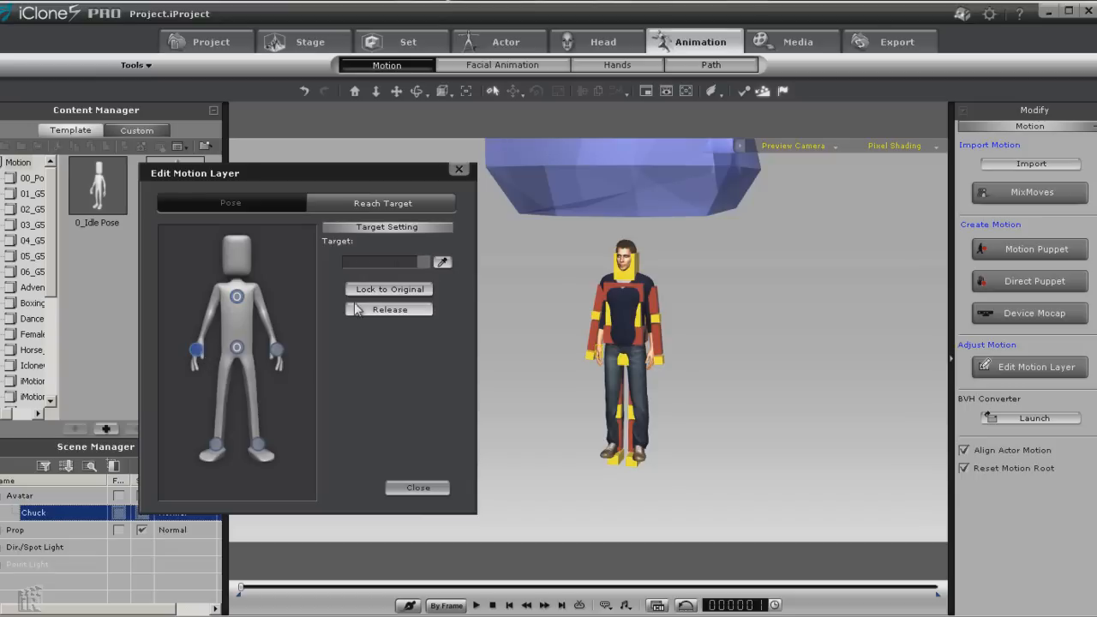
pyautogui.click(442, 262)
pyautogui.click(591, 355)
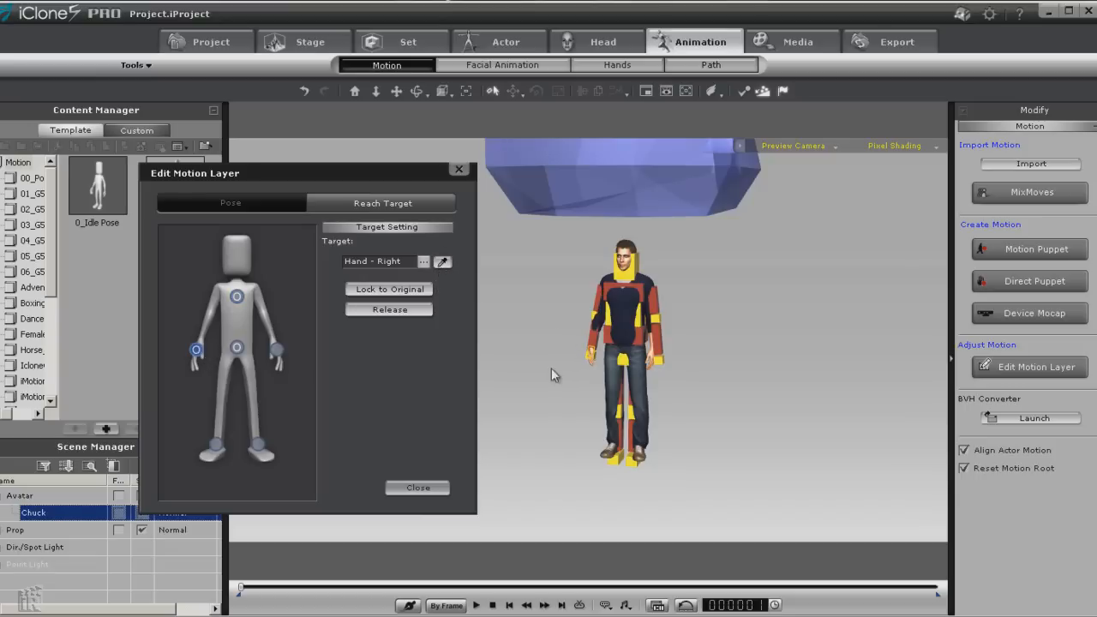
pyautogui.click(276, 350)
pyautogui.click(442, 262)
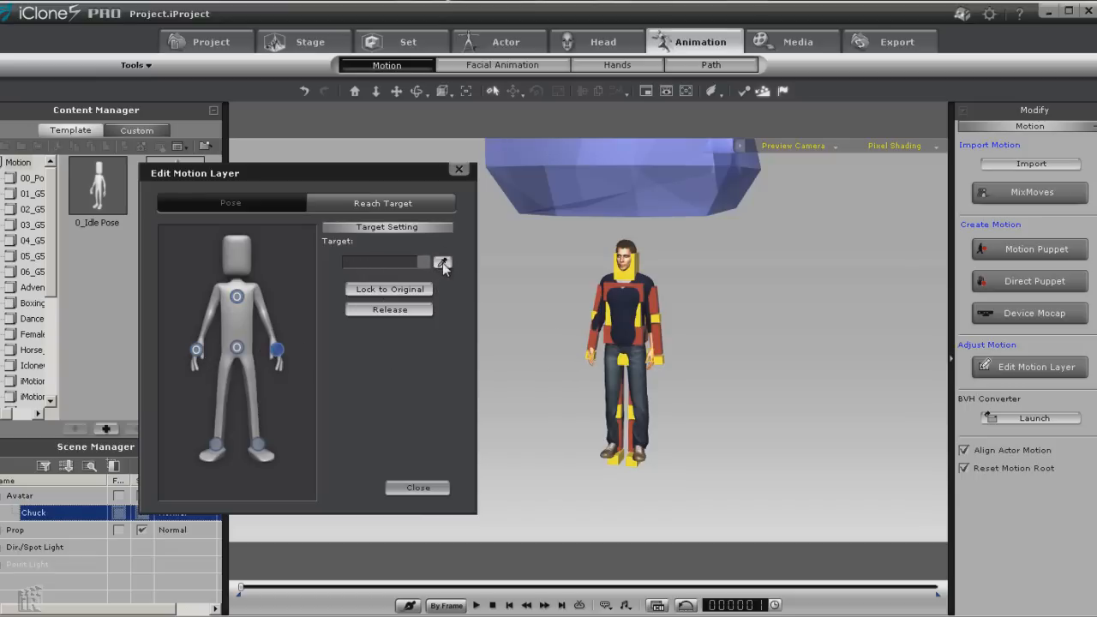
pyautogui.click(658, 365)
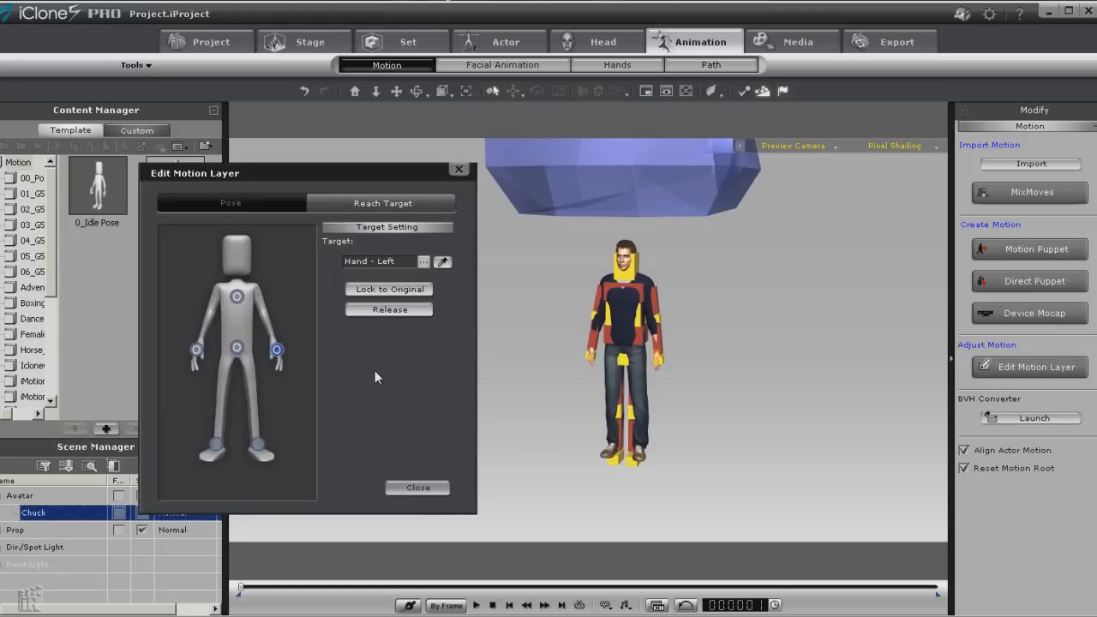
# Set Chuck's right and left feet to reach the ragdoll's Foot - Right and Foot - Left.
pyautogui.click(215, 444)
pyautogui.click(442, 263)
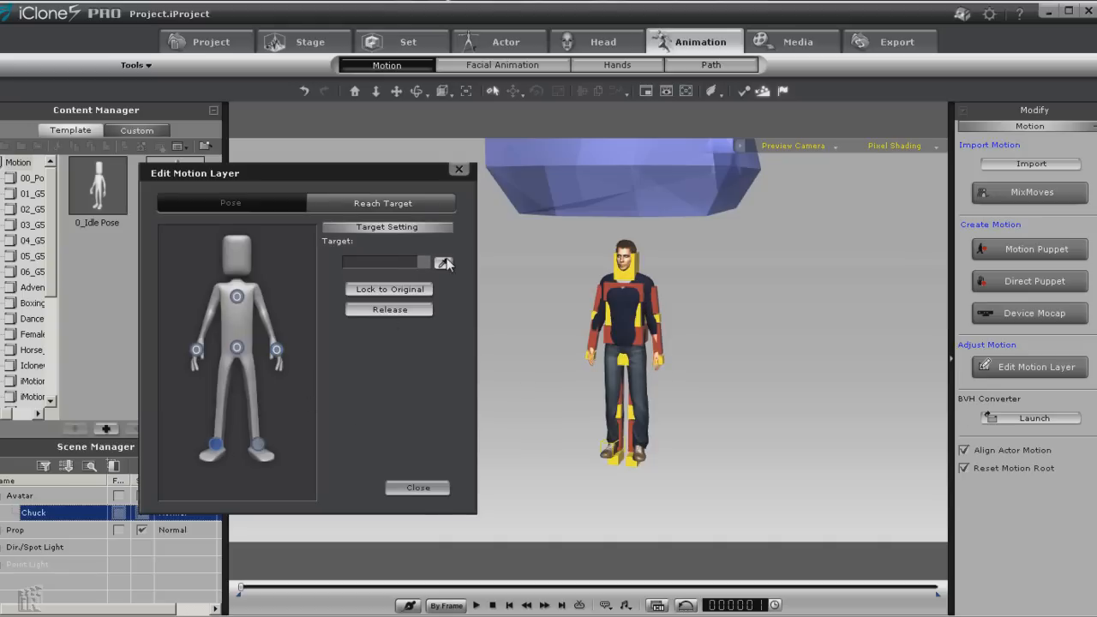
pyautogui.click(612, 452)
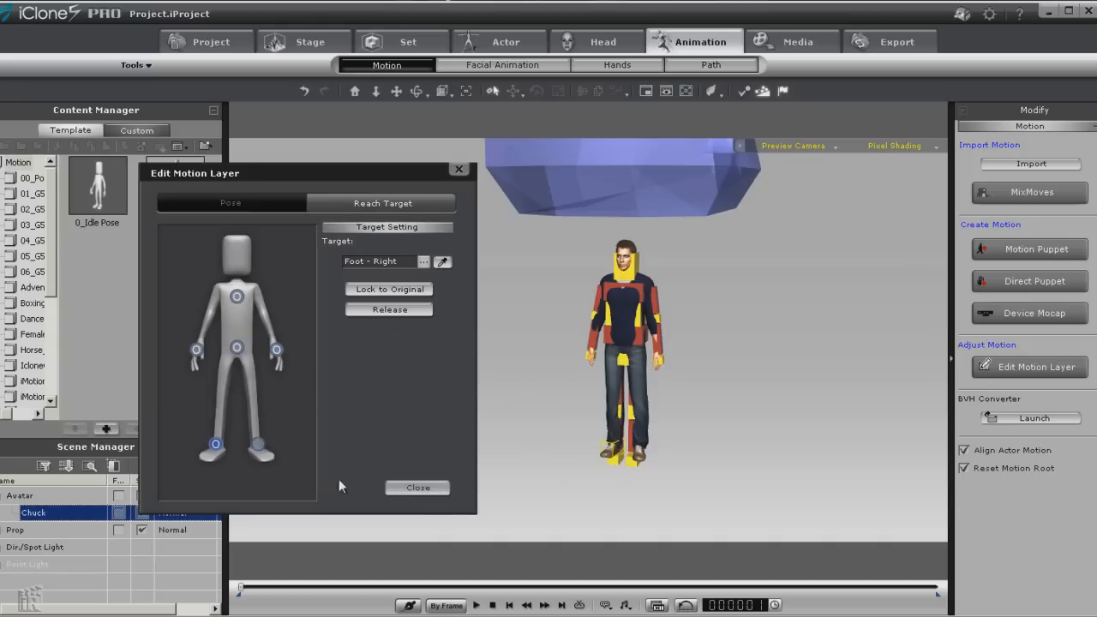
pyautogui.click(257, 444)
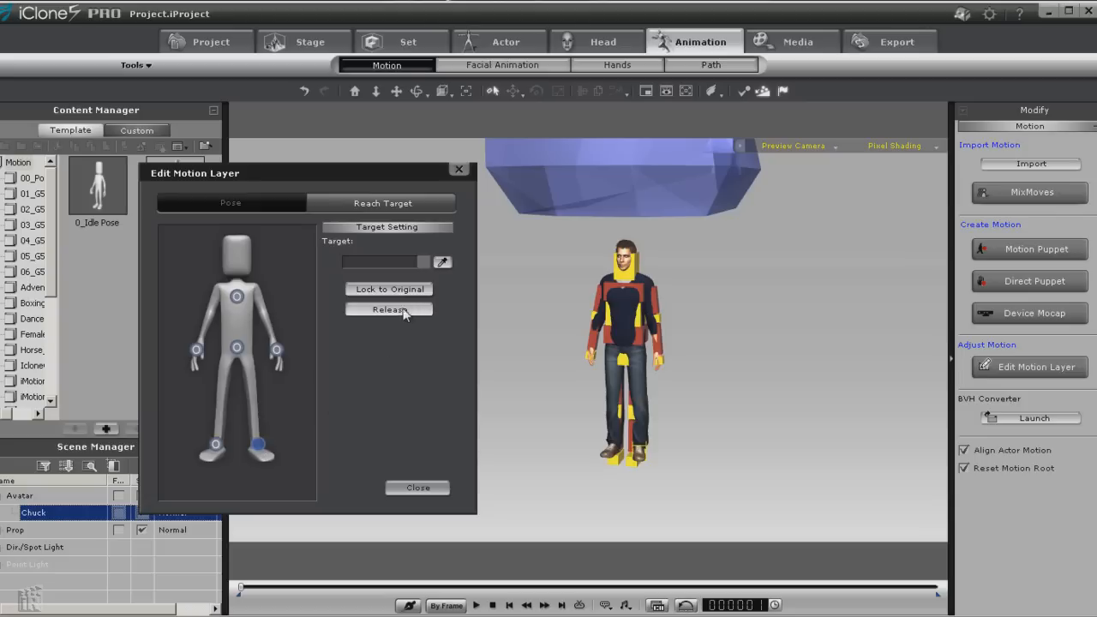
pyautogui.click(442, 262)
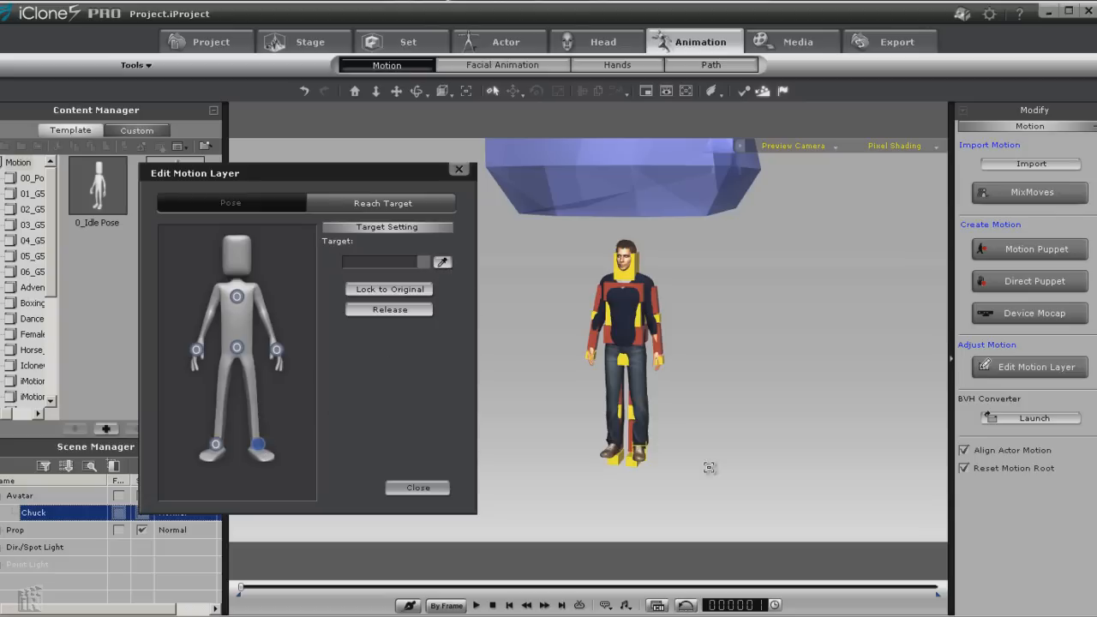
pyautogui.click(633, 462)
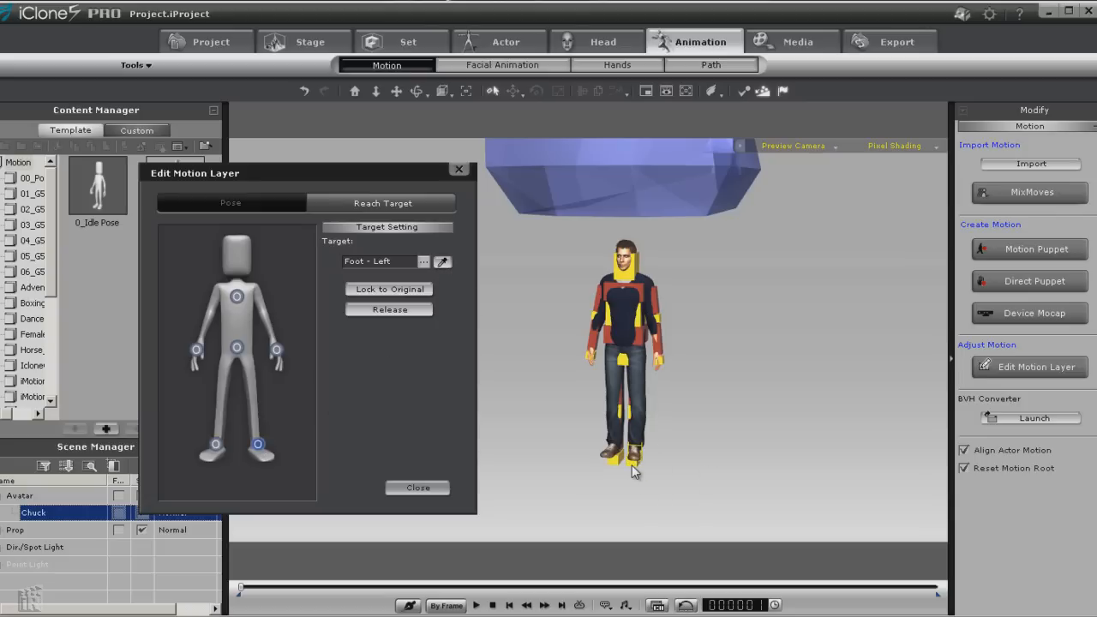
# Finish Chuck's reach target settings and link his avatar to the ragdoll's torso.
pyautogui.click(416, 488)
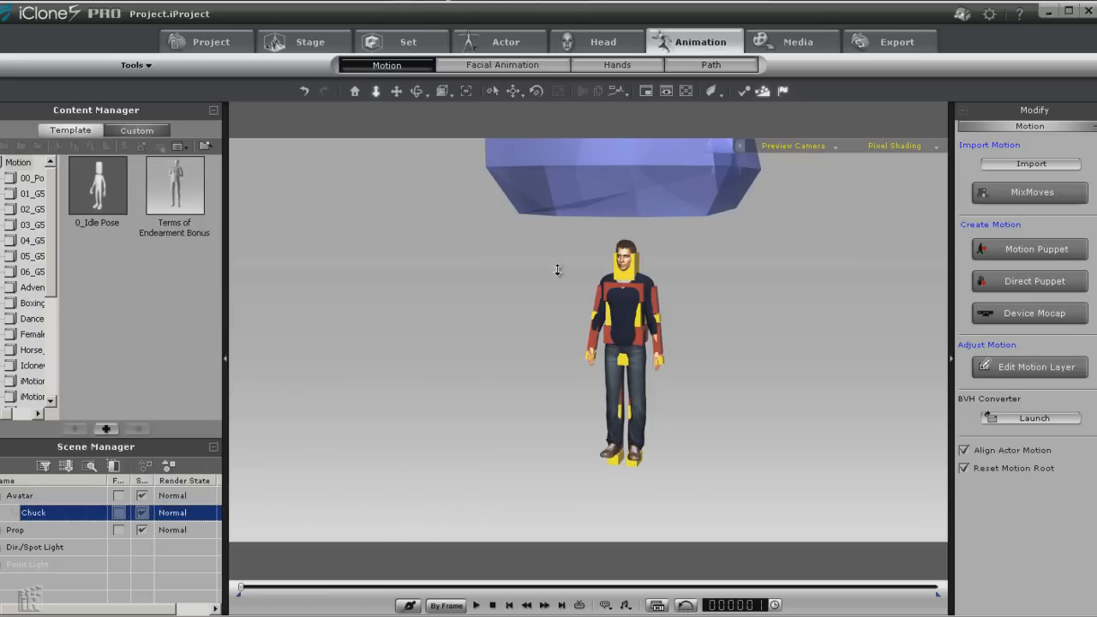
pyautogui.moveTo(557, 270); pyautogui.dragTo(558, 330)
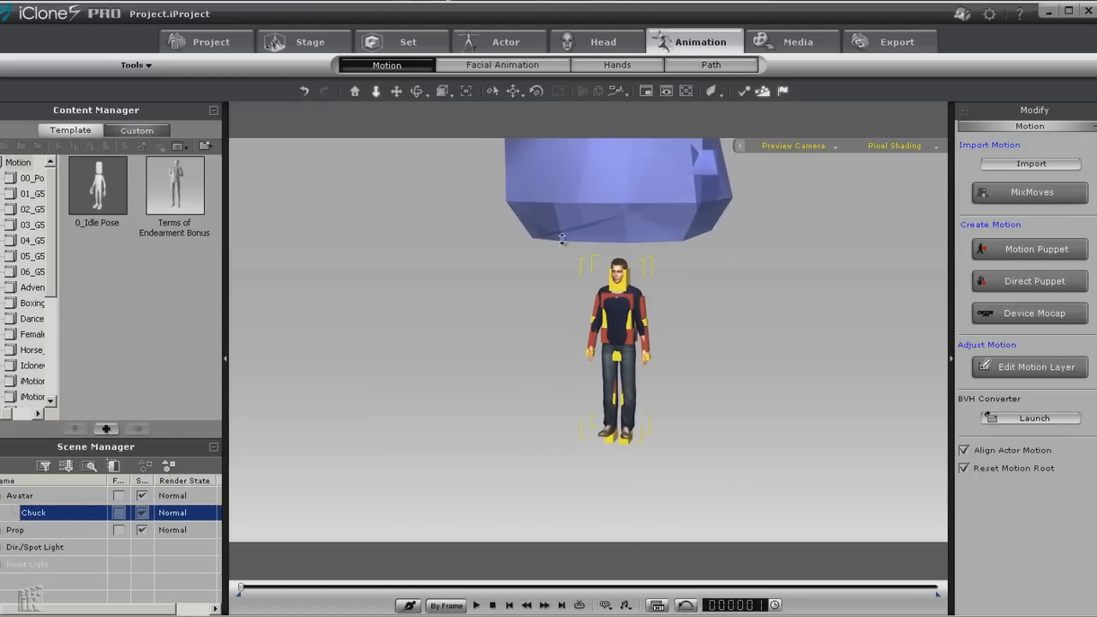
pyautogui.click(502, 42)
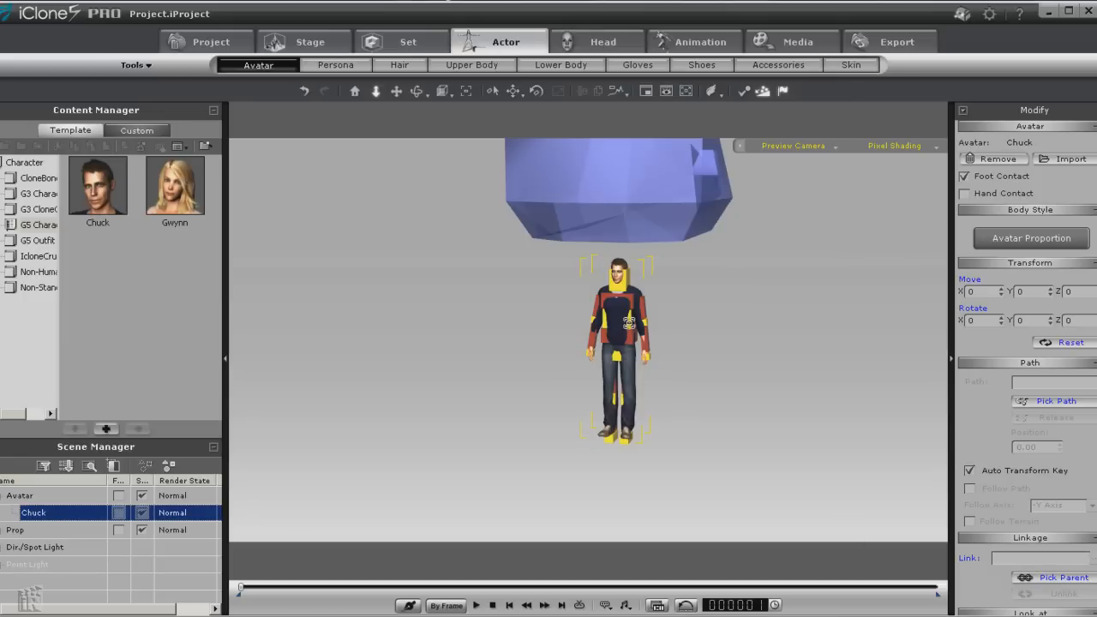
pyautogui.click(629, 322)
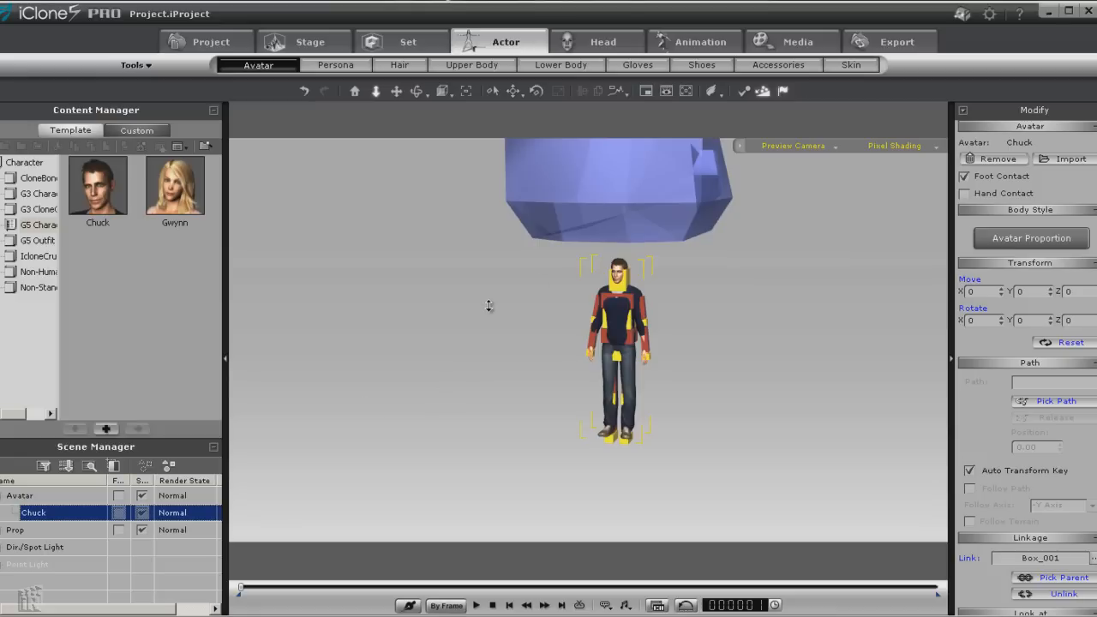
# Play the simulation with the helicopter, Chuck and the box framed together.
pyautogui.click(376, 92)
pyautogui.moveTo(479, 314); pyautogui.dragTo(502, 368)
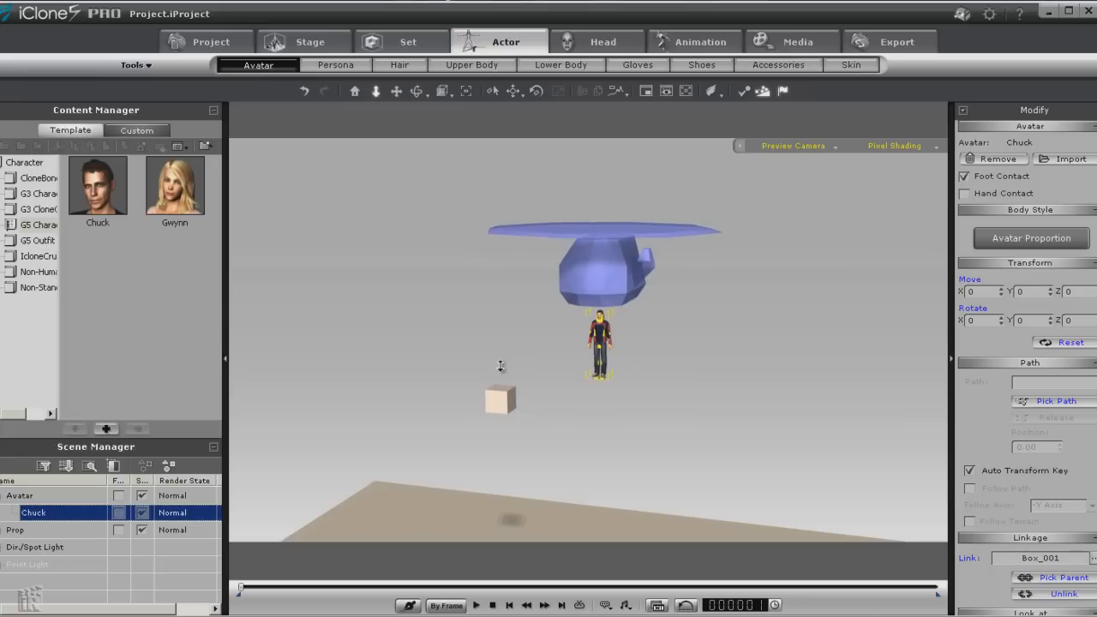
pyautogui.click(395, 91)
pyautogui.moveTo(503, 253)
pyautogui.mouseDown()
pyautogui.moveTo(514, 260)
pyautogui.moveTo(508, 243)
pyautogui.mouseUp()
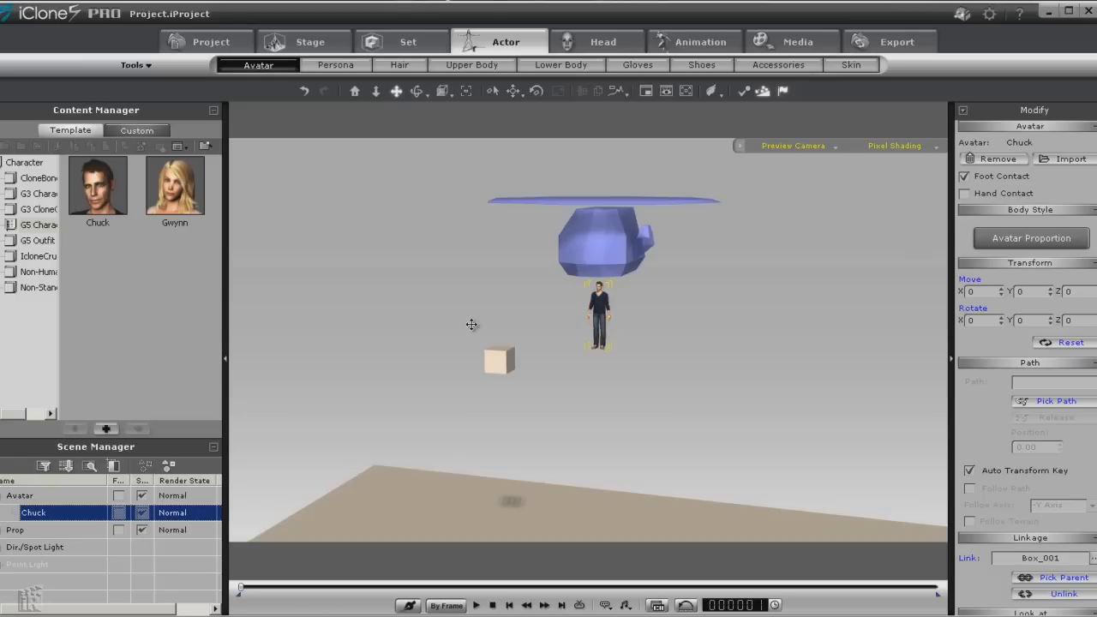
pyautogui.click(477, 605)
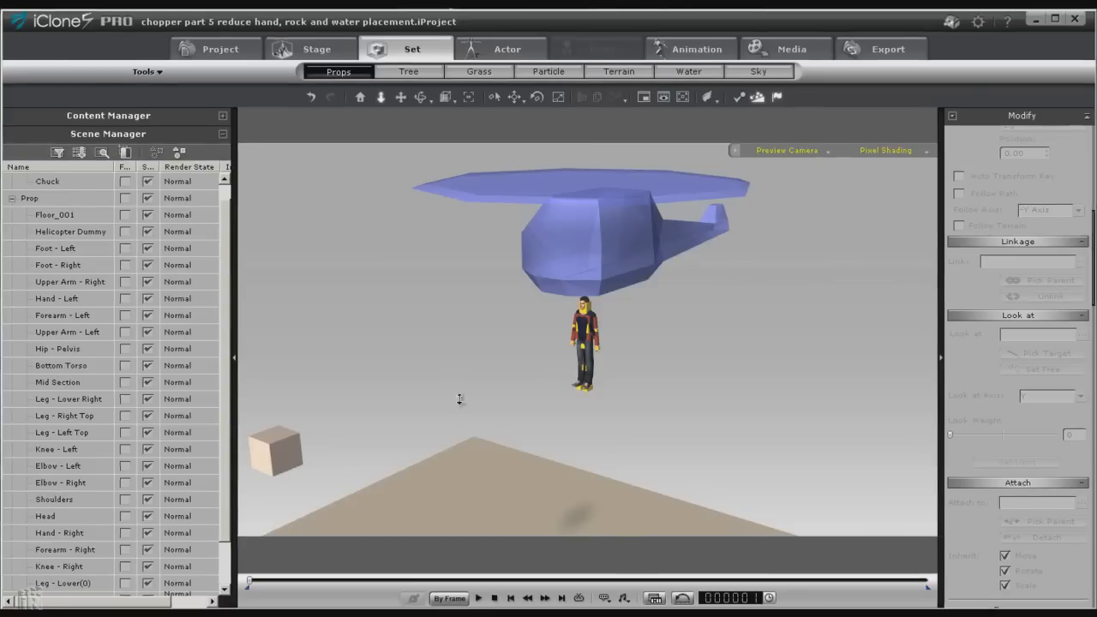
# Link the ragdoll's Hand - Left prop to its left upper arm.
pyautogui.scroll(10, 474, 386)
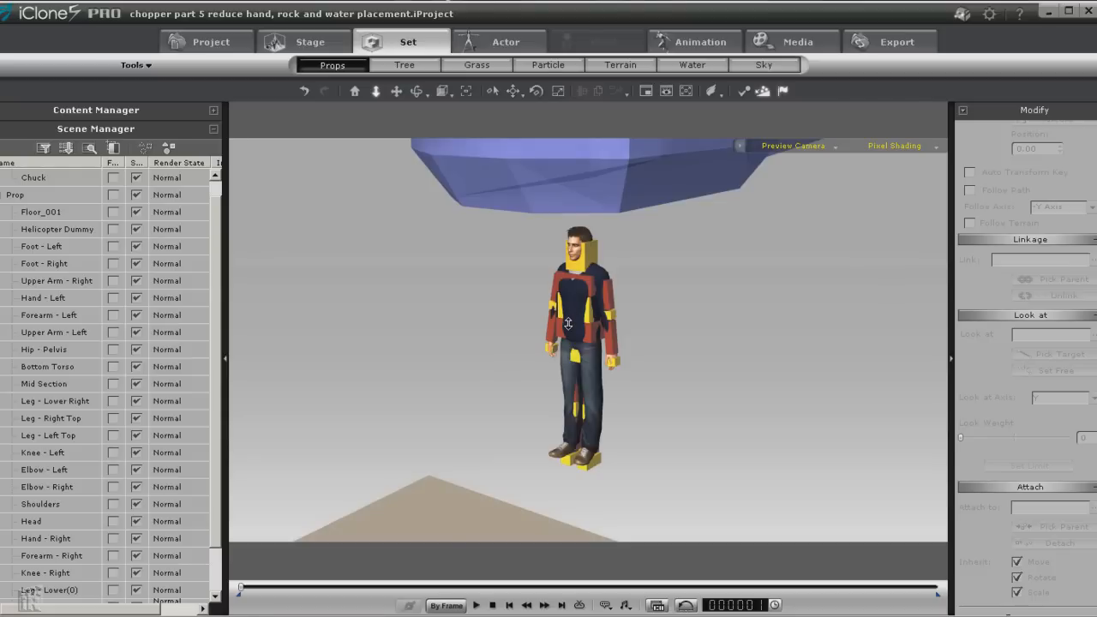
pyautogui.click(613, 362)
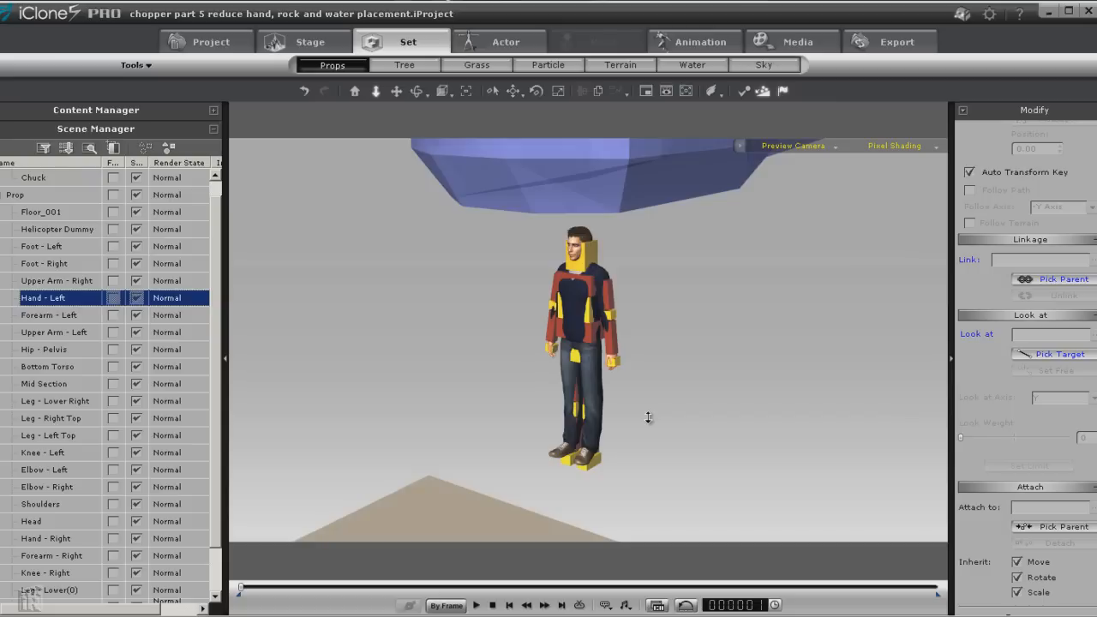
pyautogui.rightClick(610, 361)
pyautogui.moveTo(677, 388)
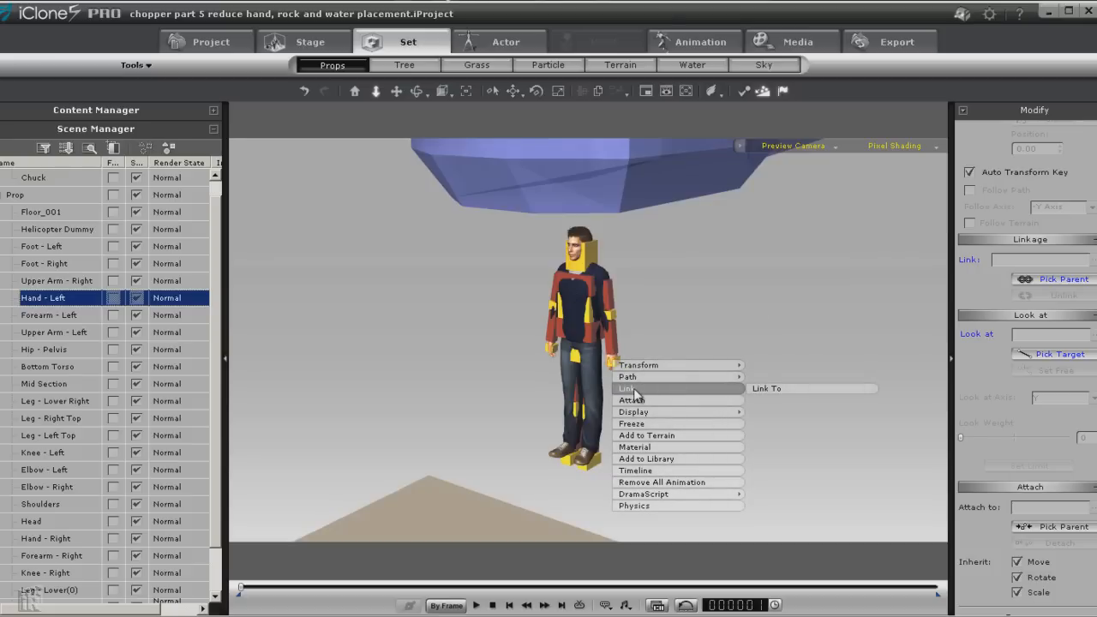
pyautogui.click(777, 390)
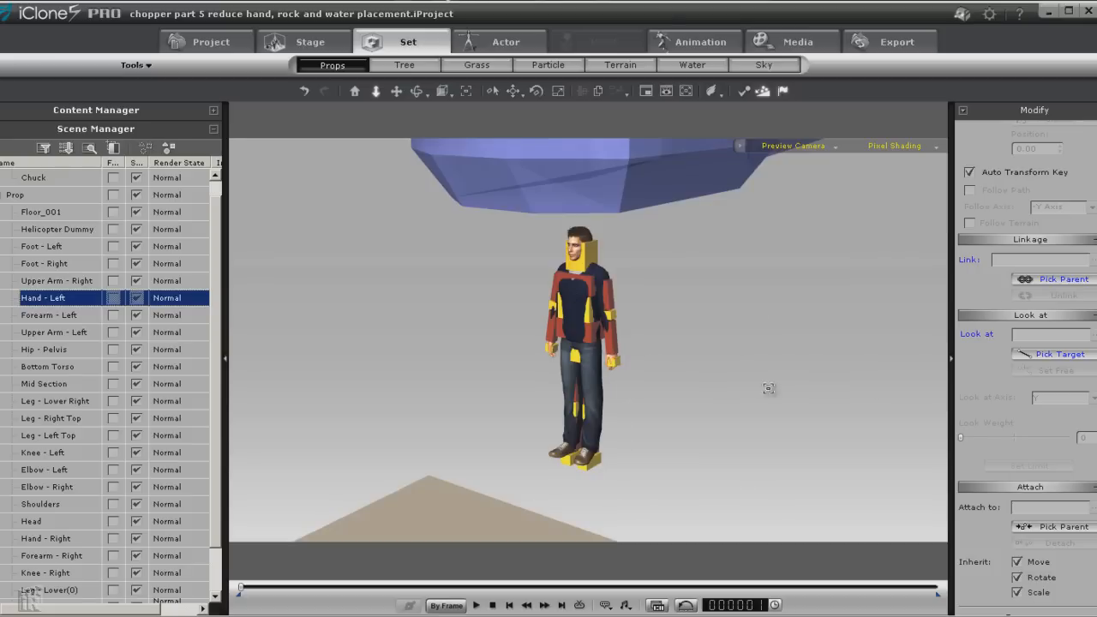
pyautogui.click(605, 297)
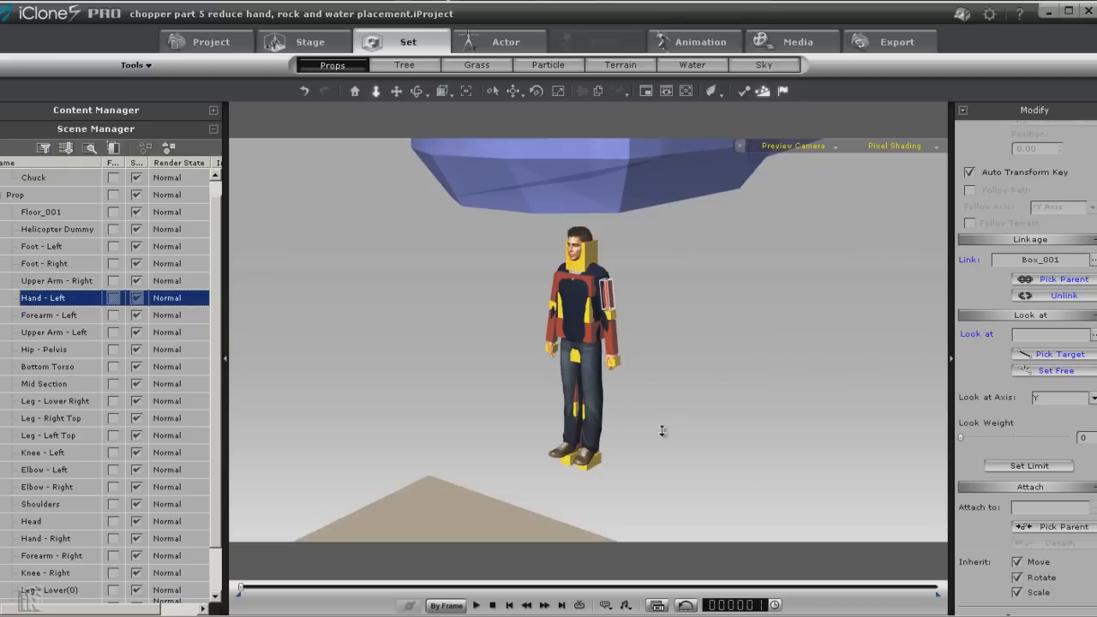
# Link the ragdoll's Hand - Right prop to its right upper arm.
pyautogui.click(54, 539)
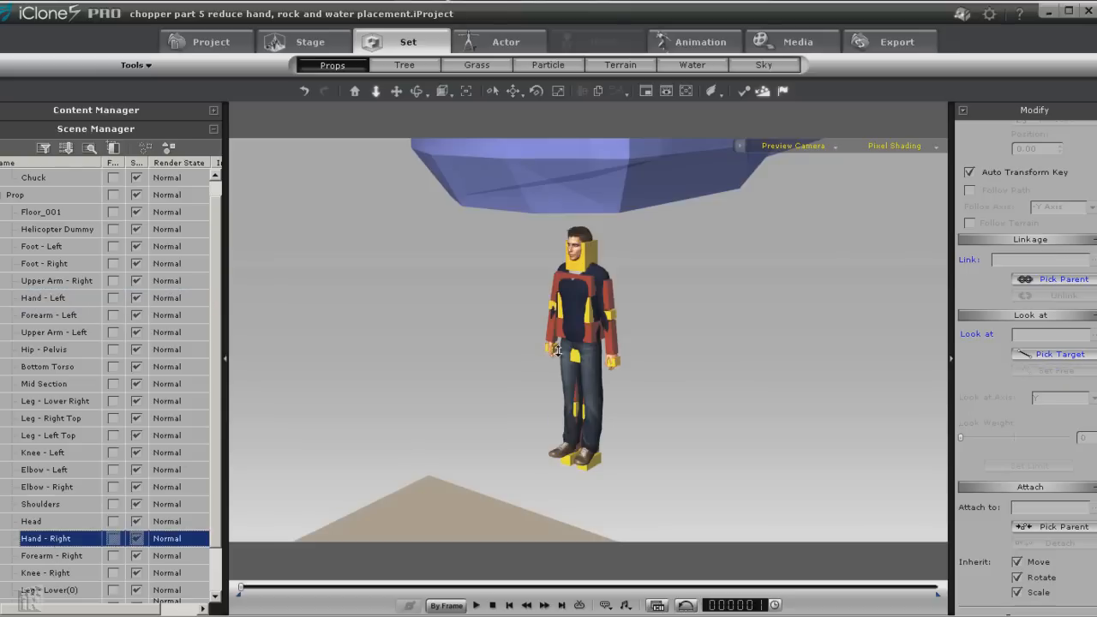
pyautogui.rightClick(552, 349)
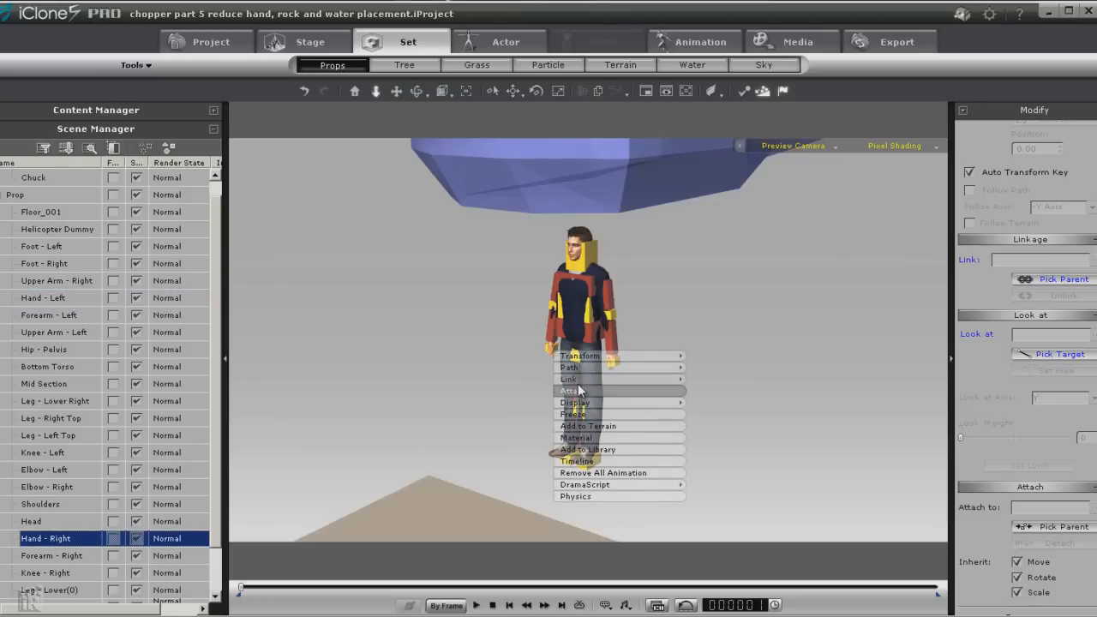
pyautogui.moveTo(574, 380)
pyautogui.click(712, 379)
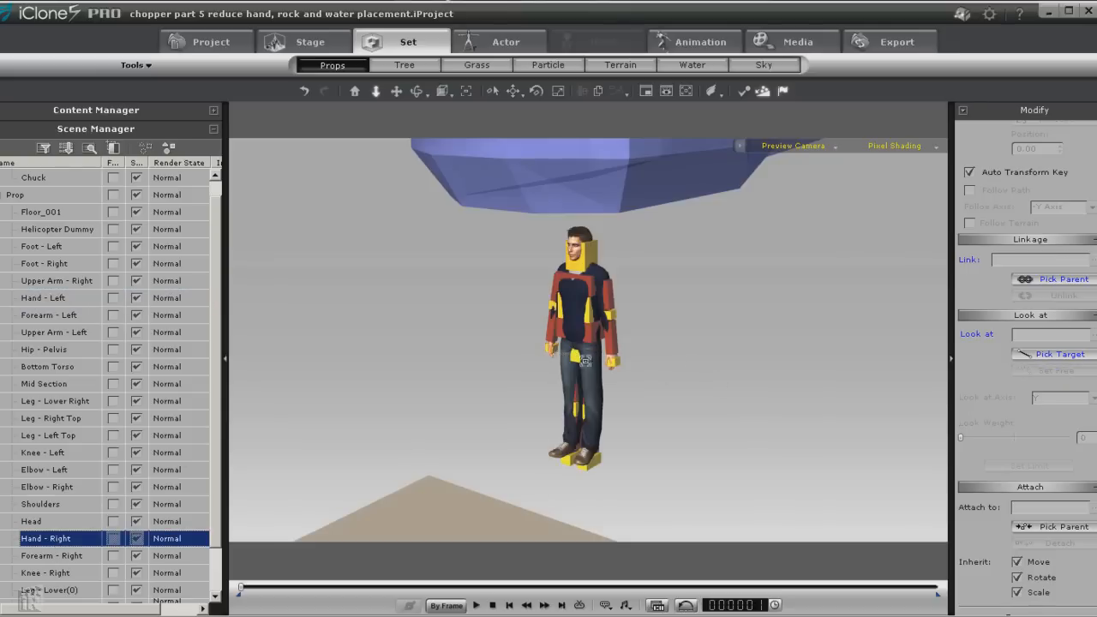
pyautogui.click(552, 298)
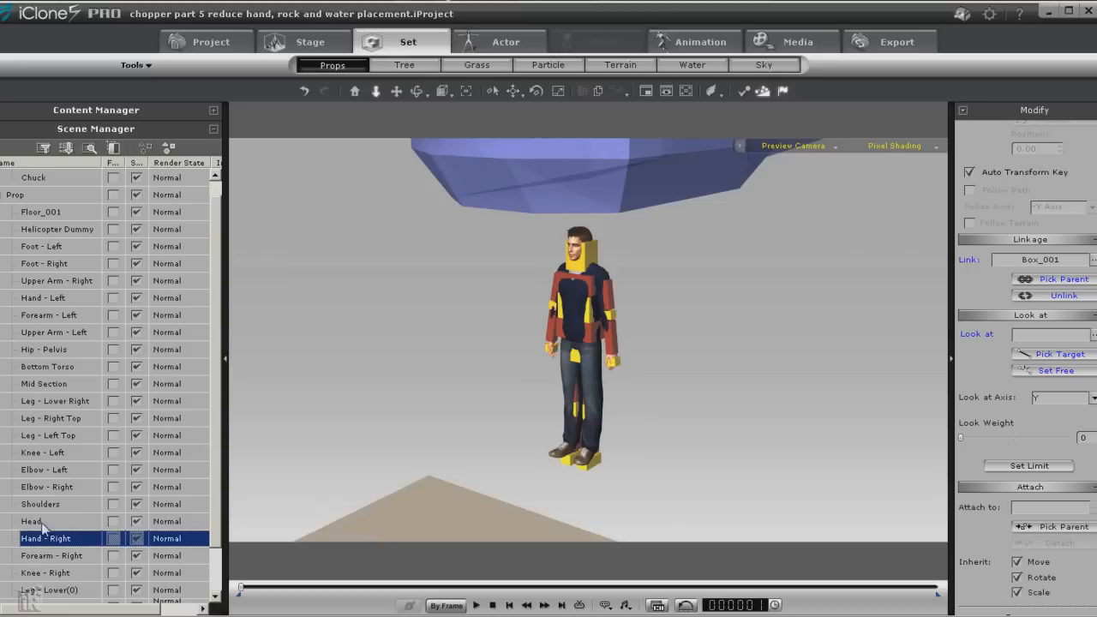
# Move Hand - Left and Hand - Right together above Chuck's head, up to the helicopter's underside, and shift them slightly sideways.
pyautogui.click(44, 299)
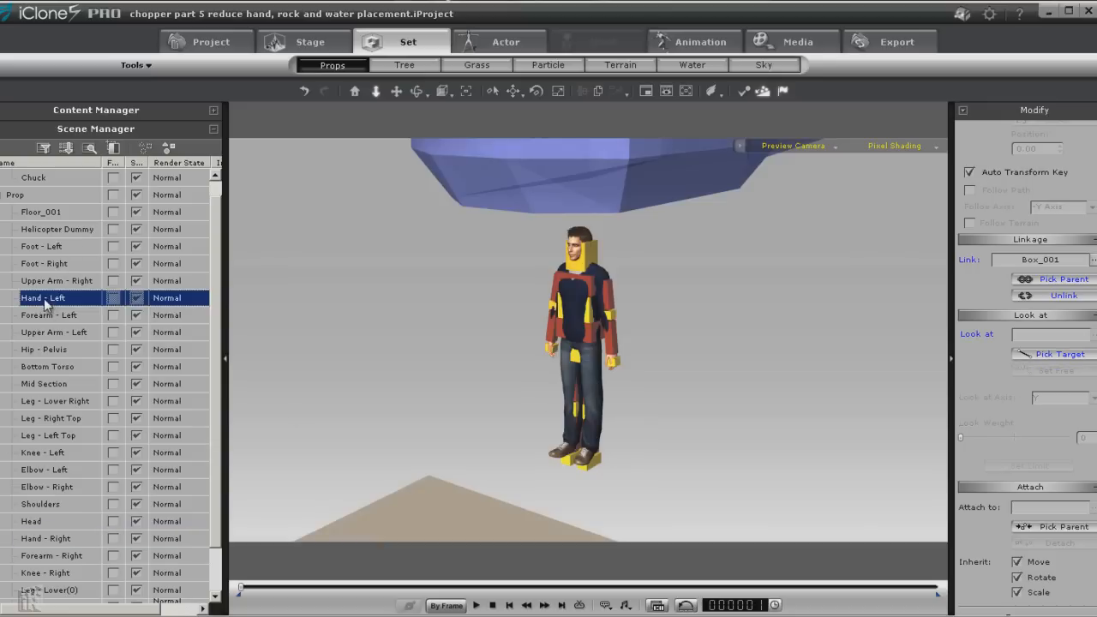
pyautogui.click(68, 538)
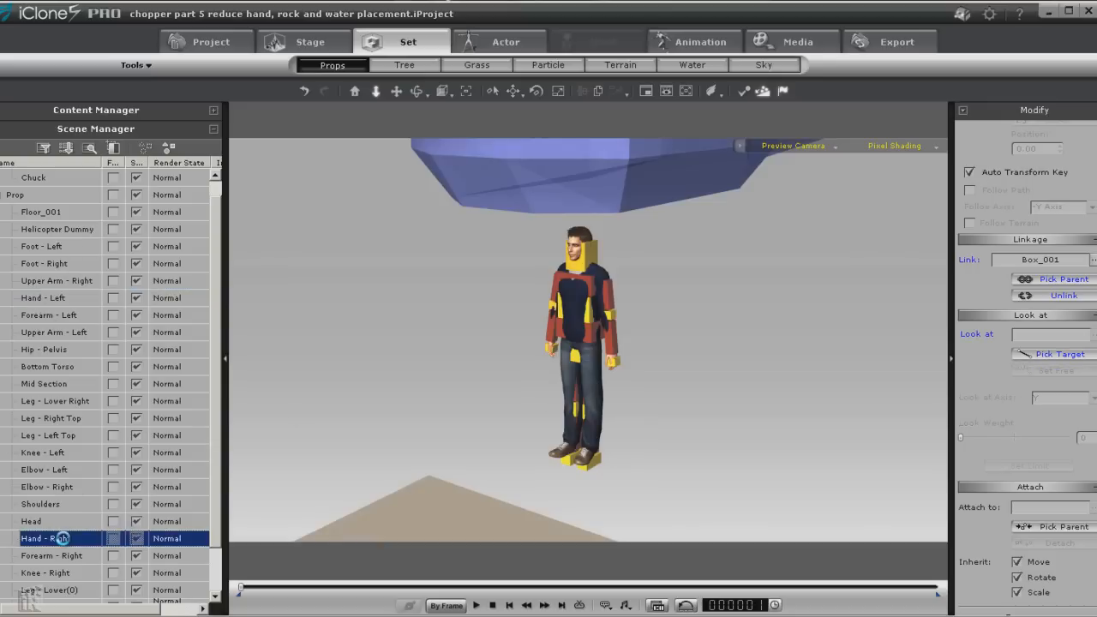
pyautogui.keyDown('ctrl'); pyautogui.click(30, 299); pyautogui.keyUp('ctrl')
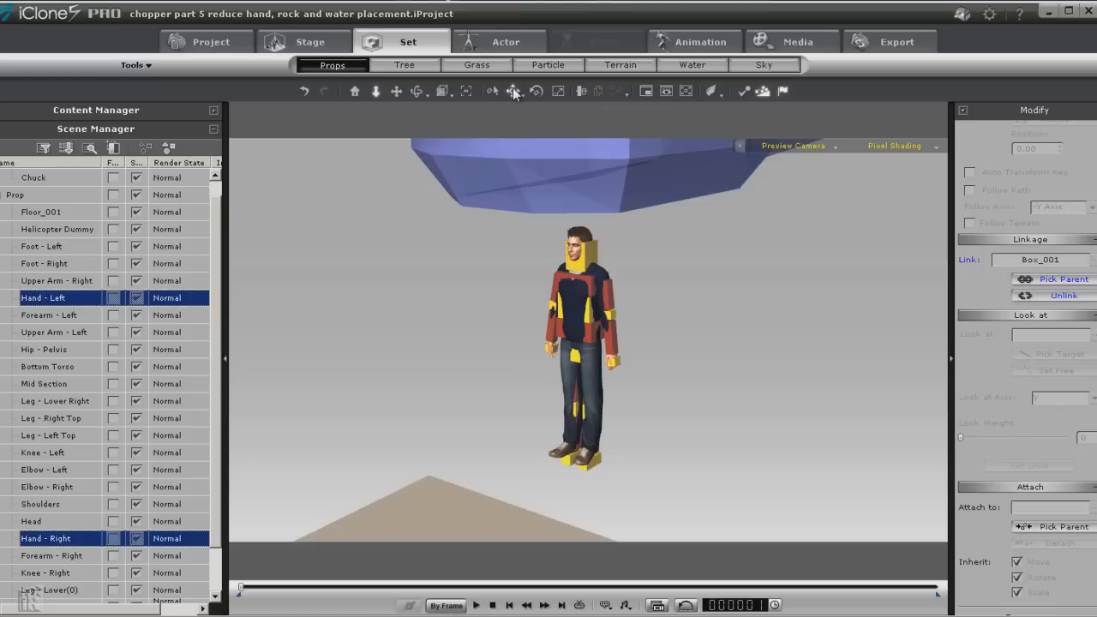
pyautogui.click(513, 89)
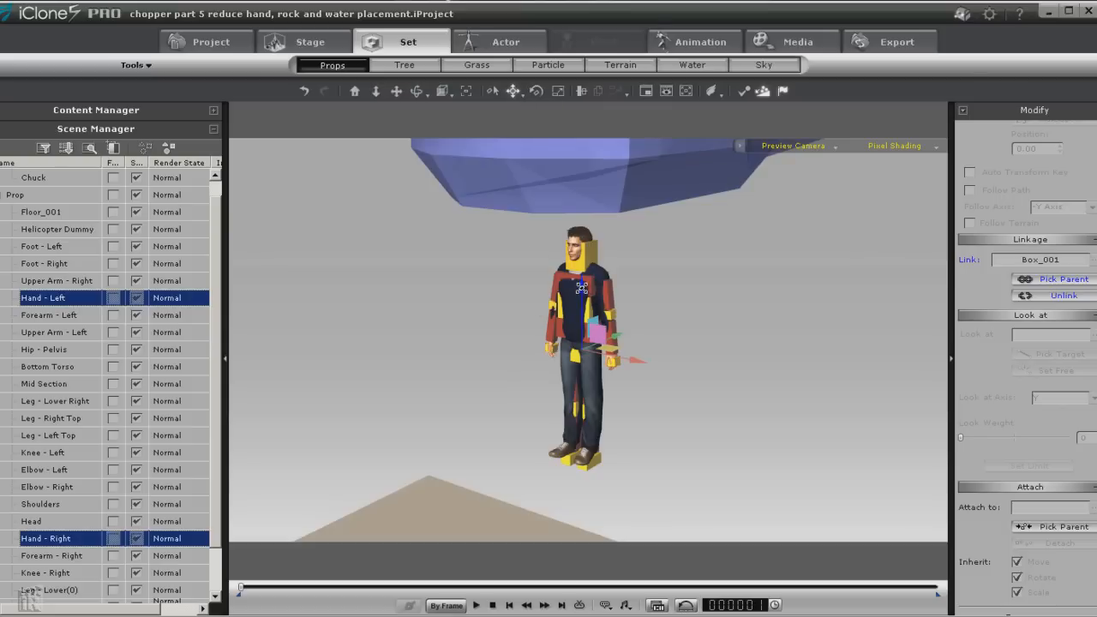
pyautogui.moveTo(581, 288); pyautogui.dragTo(514, 143)
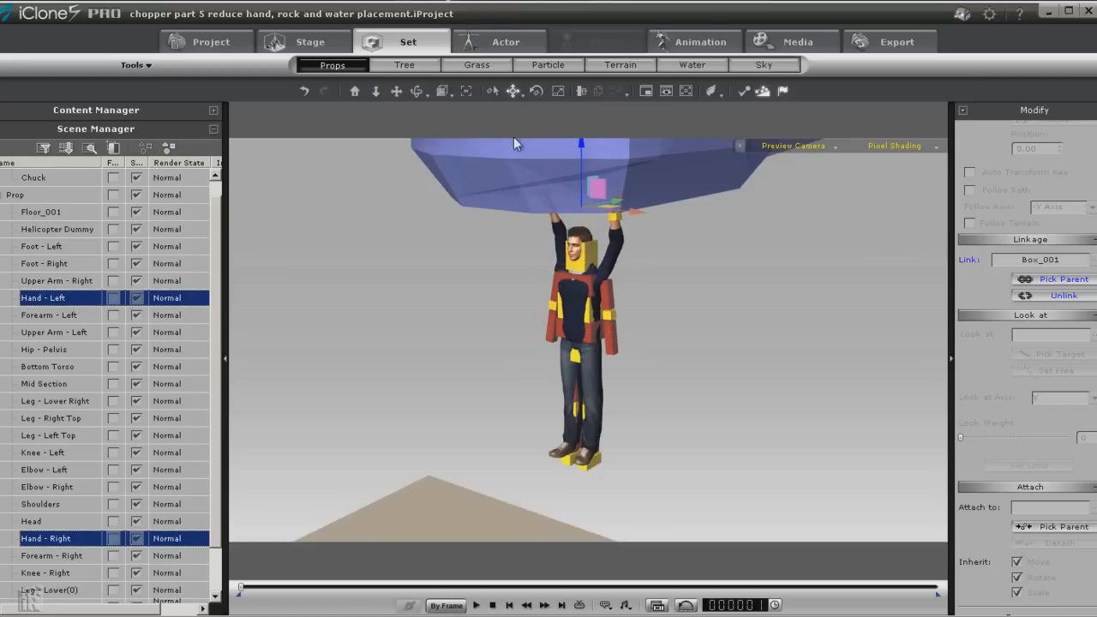
pyautogui.moveTo(618, 202); pyautogui.dragTo(596, 204)
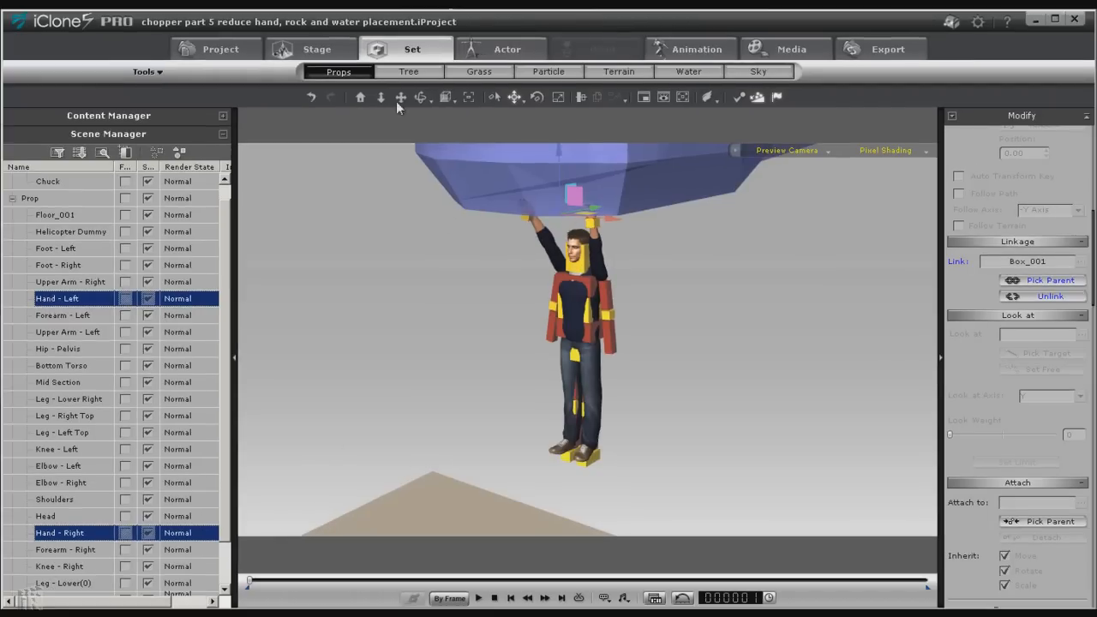
# Play the simulation twice to examine how Chuck moves with raised arms, stopping it each time.
pyautogui.click(379, 98)
pyautogui.moveTo(578, 339); pyautogui.dragTo(541, 395)
pyautogui.click(476, 605)
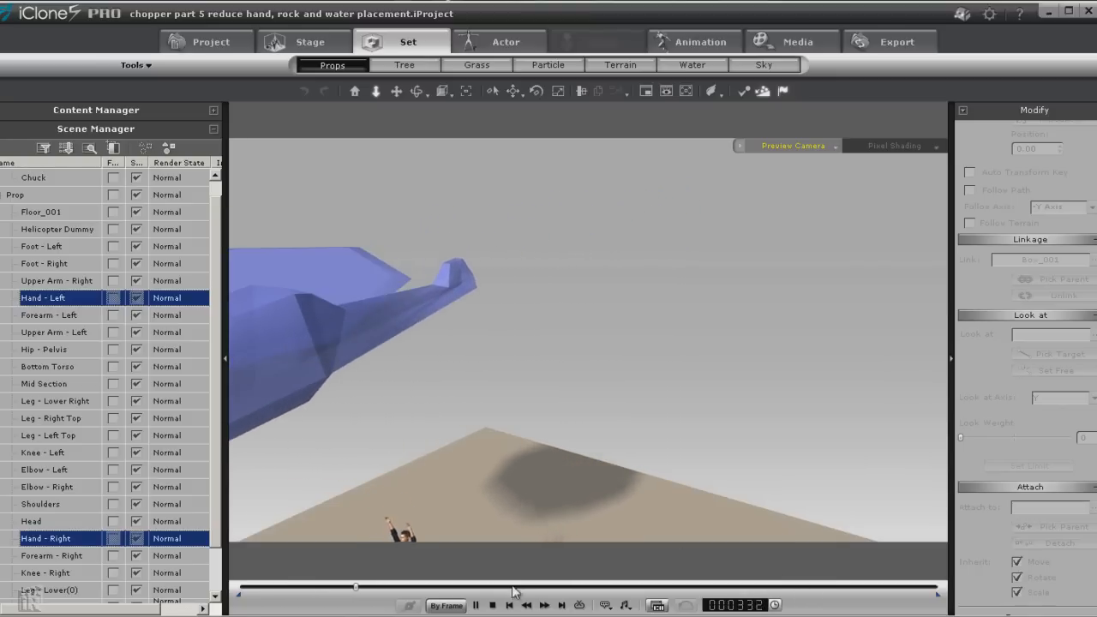
pyautogui.click(492, 605)
pyautogui.click(476, 605)
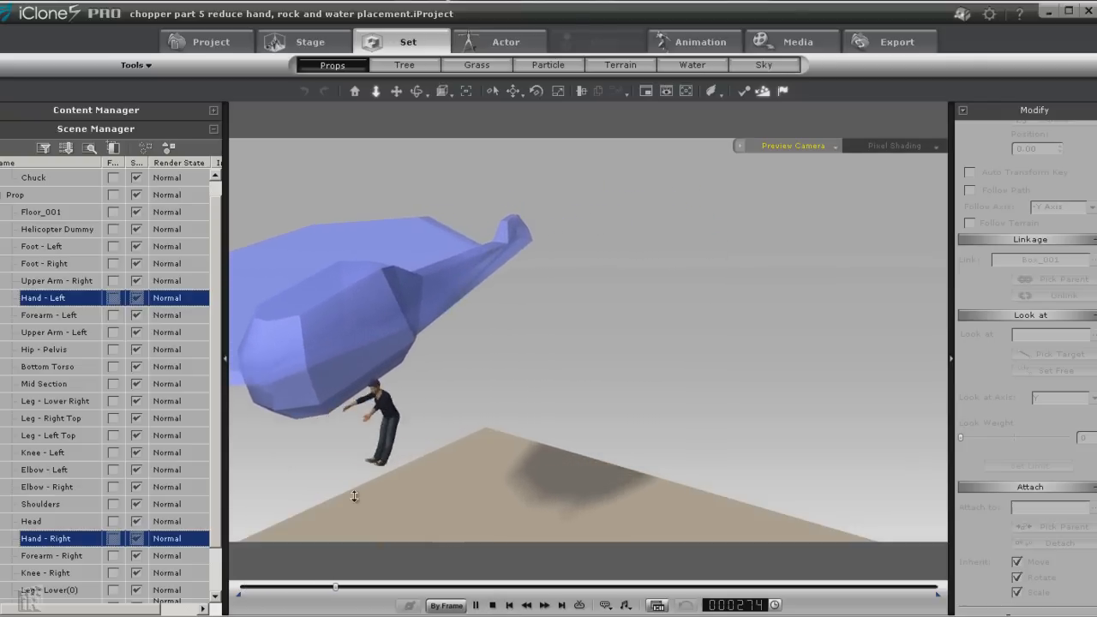
pyautogui.click(492, 604)
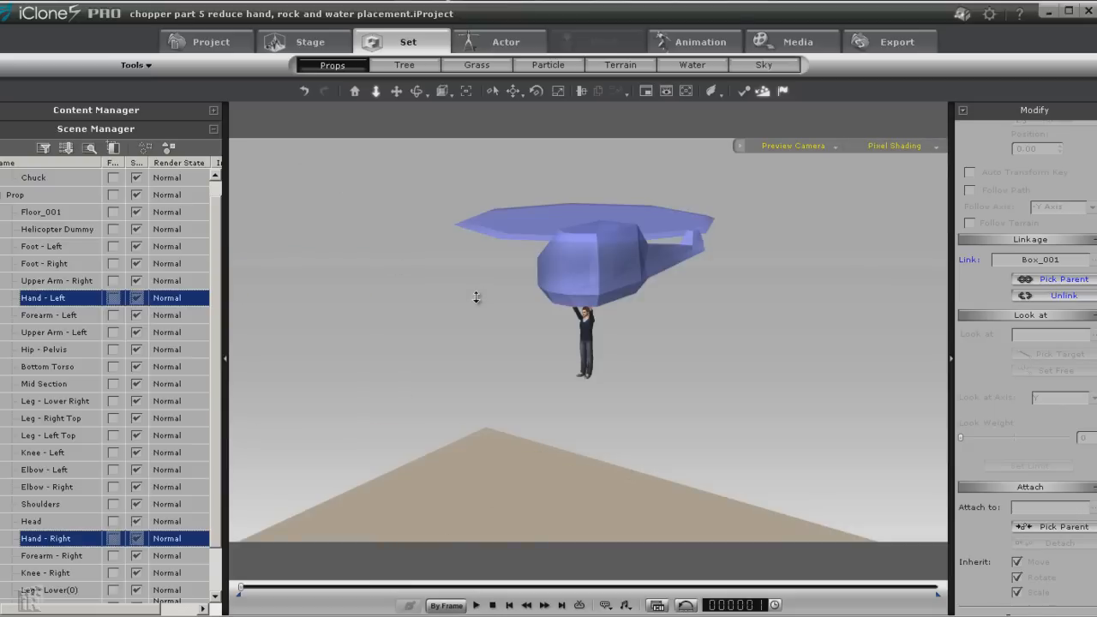
# Add the Fantasy Rocks06 prop from the Rock library's G 01 folder to the floor beneath the helicopter.
pyautogui.moveTo(475, 297); pyautogui.dragTo(485, 423)
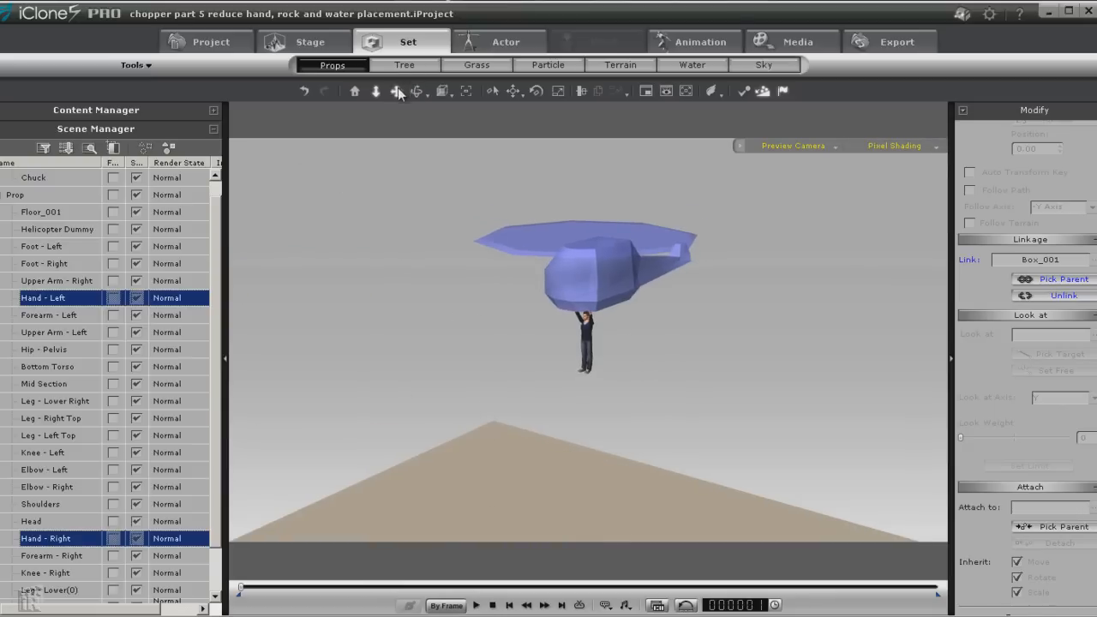
pyautogui.click(396, 91)
pyautogui.moveTo(518, 351); pyautogui.dragTo(519, 320)
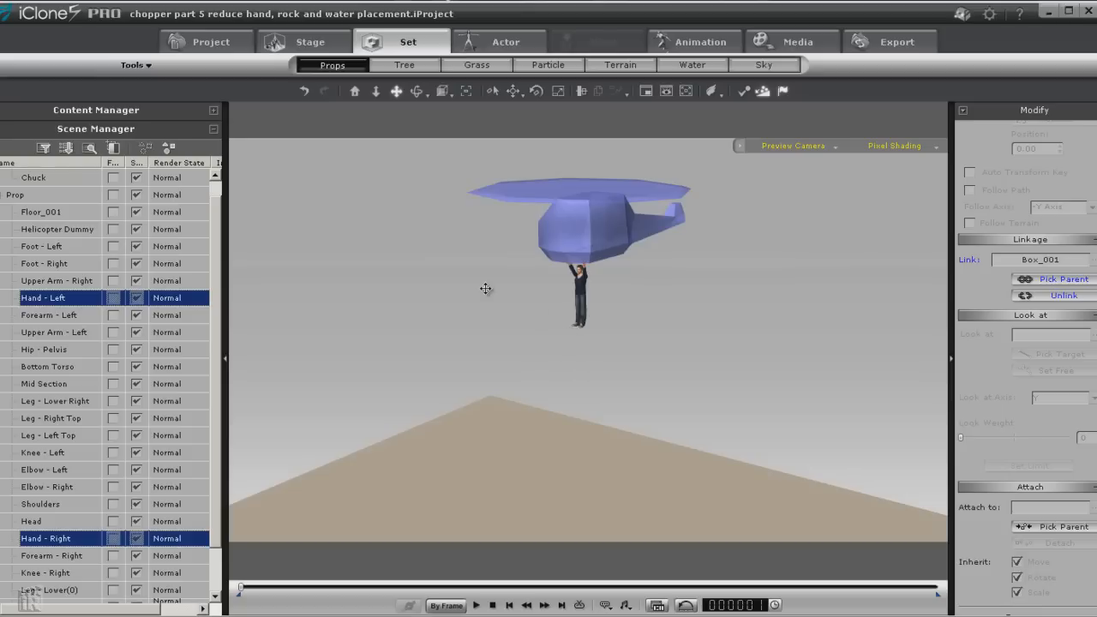
pyautogui.moveTo(485, 288); pyautogui.dragTo(502, 278)
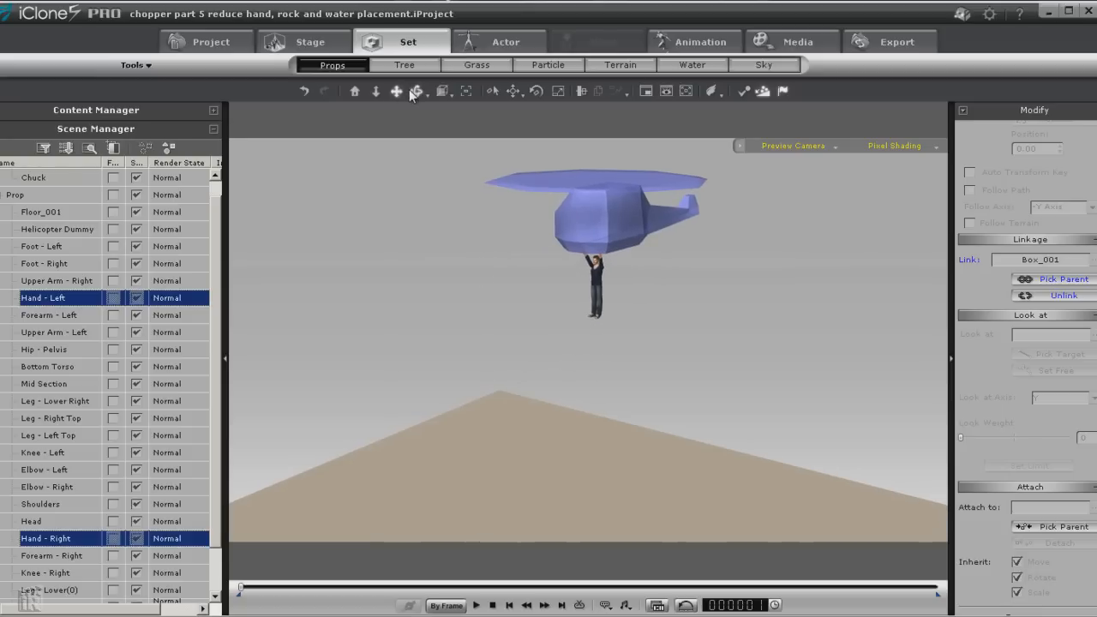
pyautogui.moveTo(581, 333); pyautogui.dragTo(354, 358)
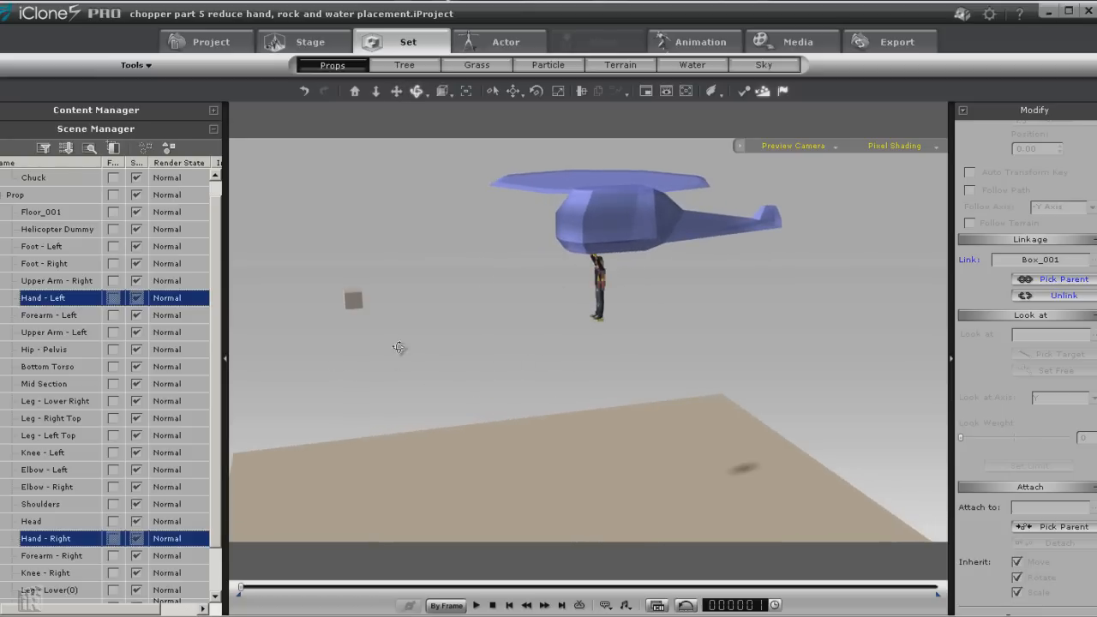
pyautogui.click(214, 110)
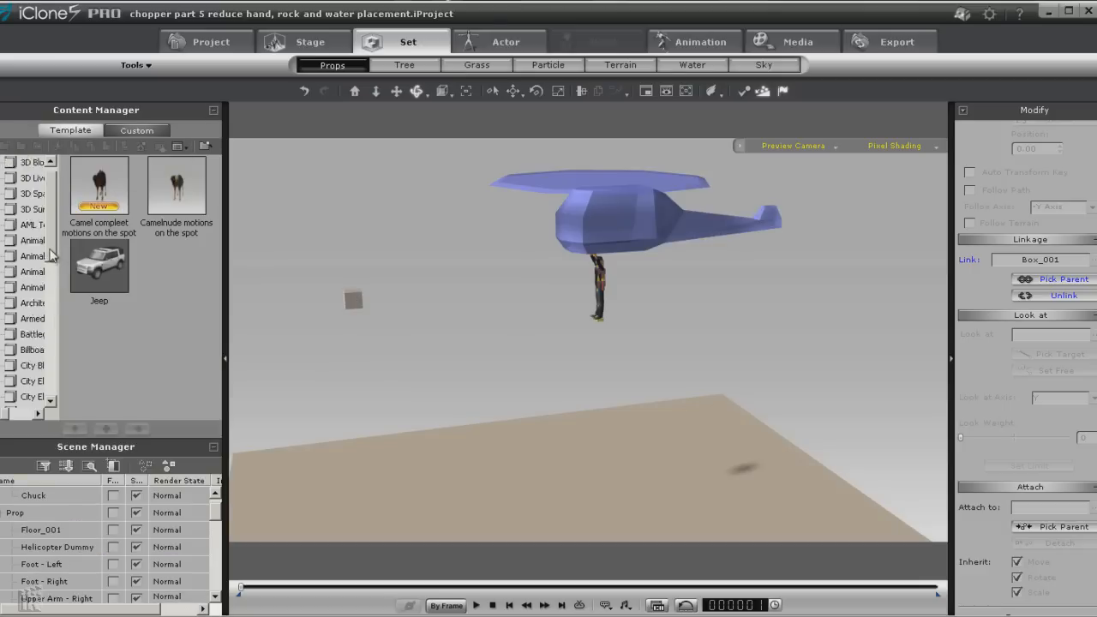
pyautogui.moveTo(50, 255); pyautogui.dragTo(57, 366)
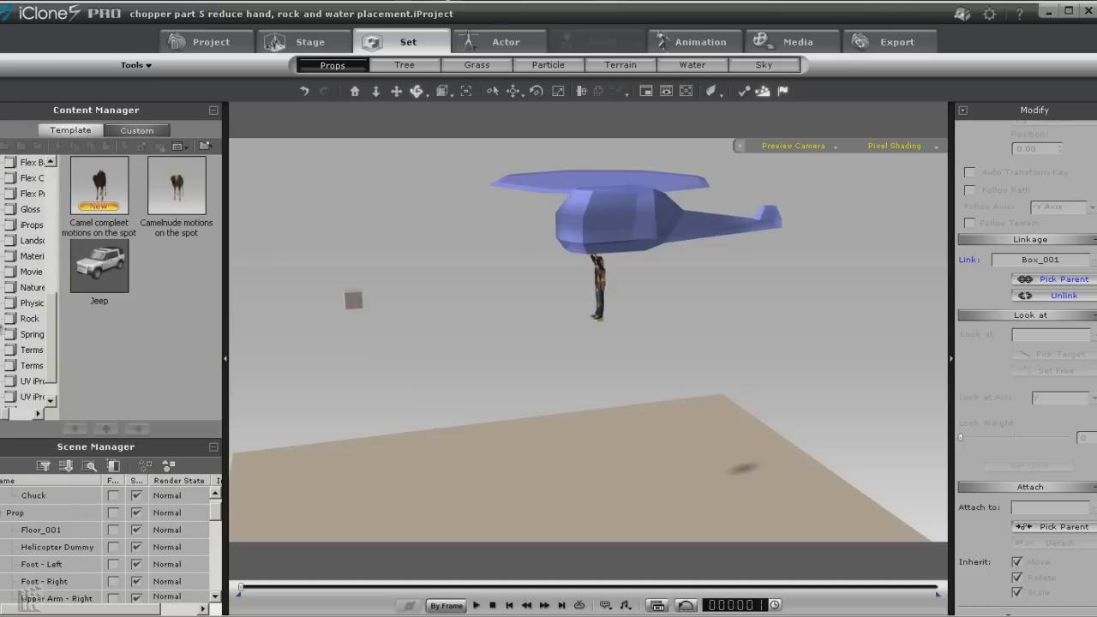
pyautogui.click(1, 319)
pyautogui.click(11, 334)
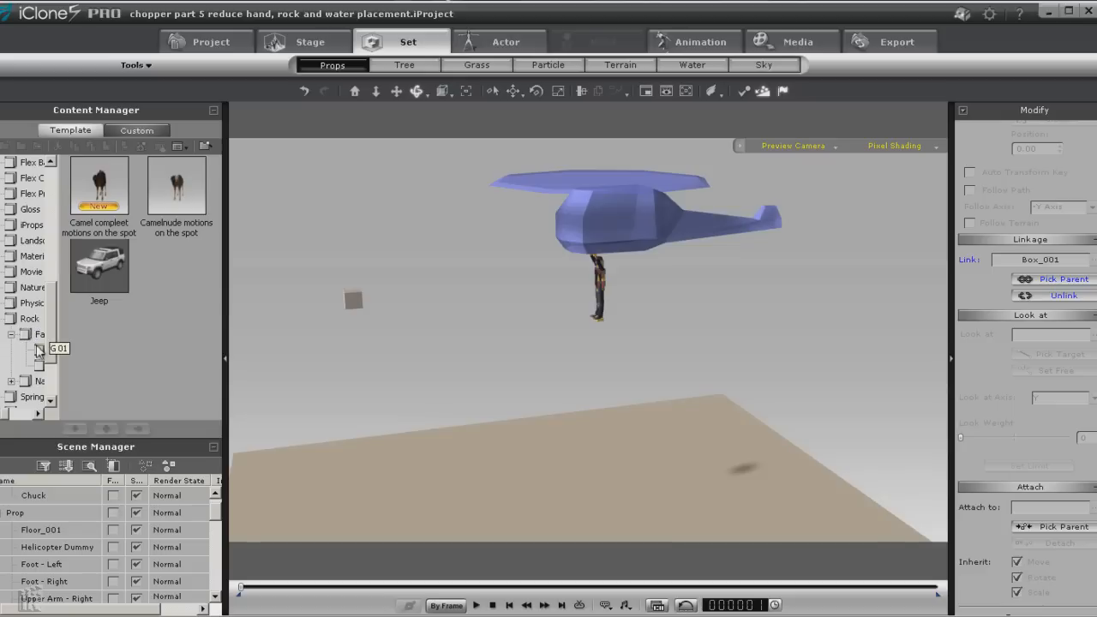
pyautogui.click(37, 350)
pyautogui.moveTo(217, 201); pyautogui.dragTo(214, 267)
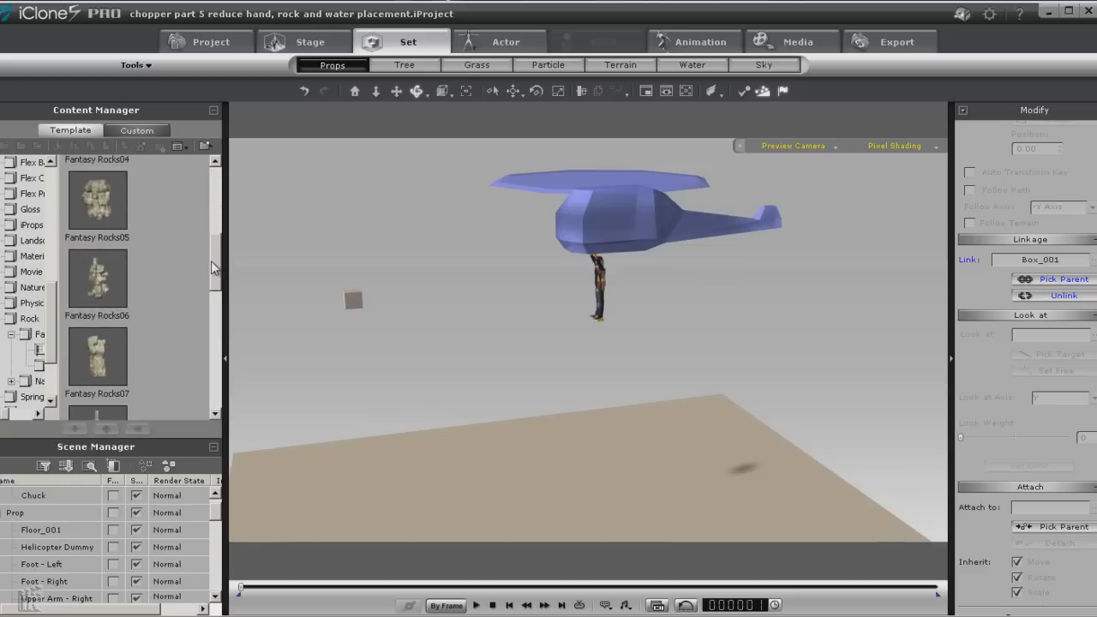
pyautogui.click(97, 286)
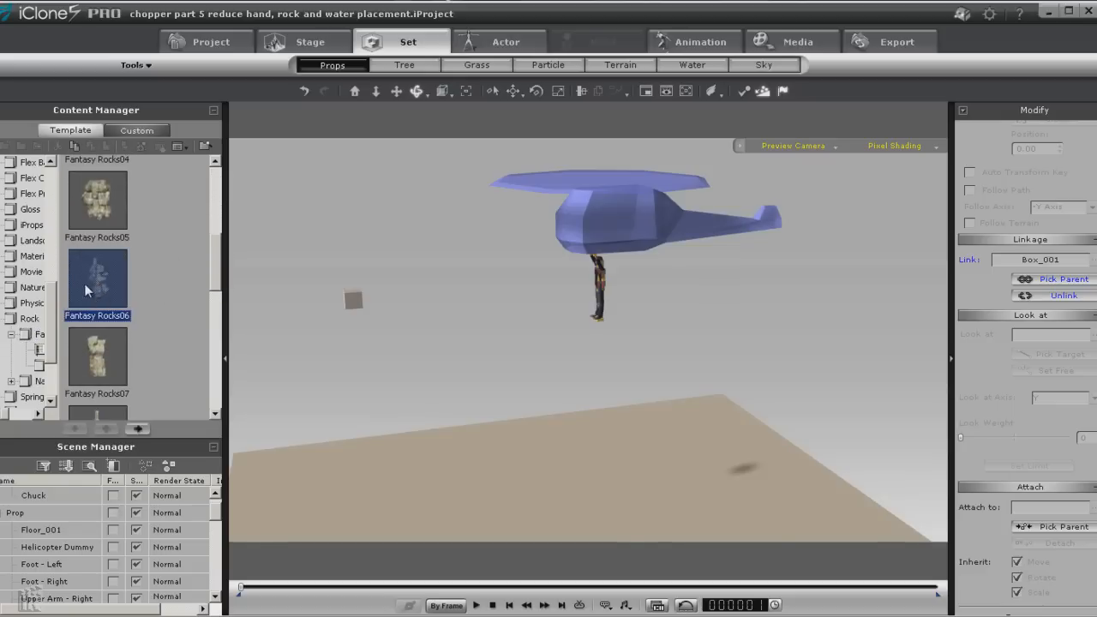
pyautogui.moveTo(85, 290); pyautogui.dragTo(667, 527)
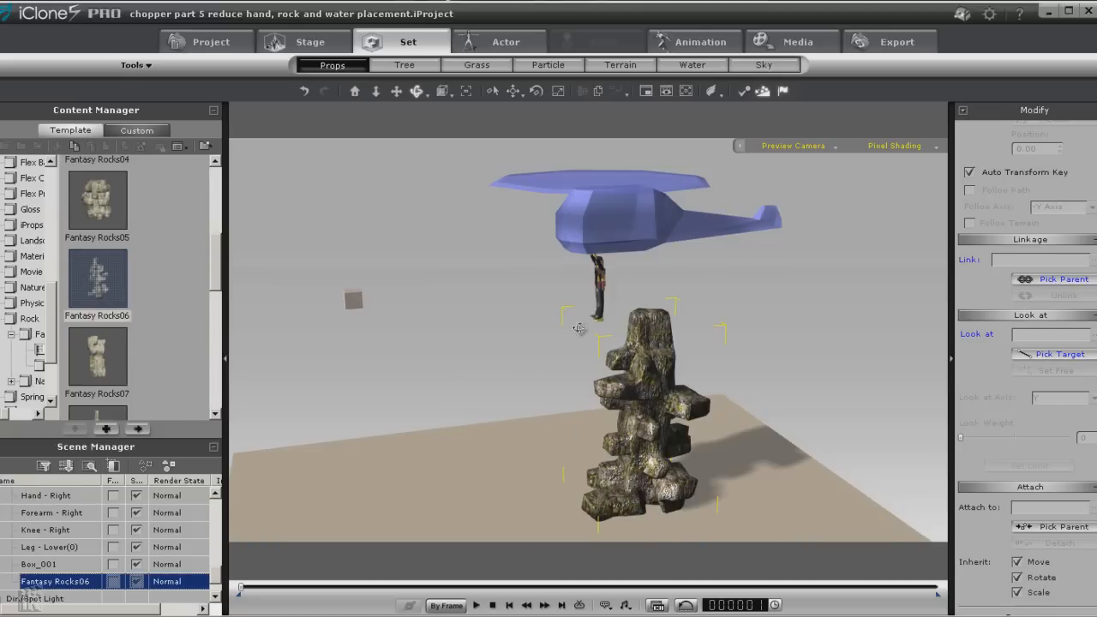
# Move Fantasy Rocks06 along both floor axes so it lines up with the hanging avatar in the front view.
pyautogui.click(513, 90)
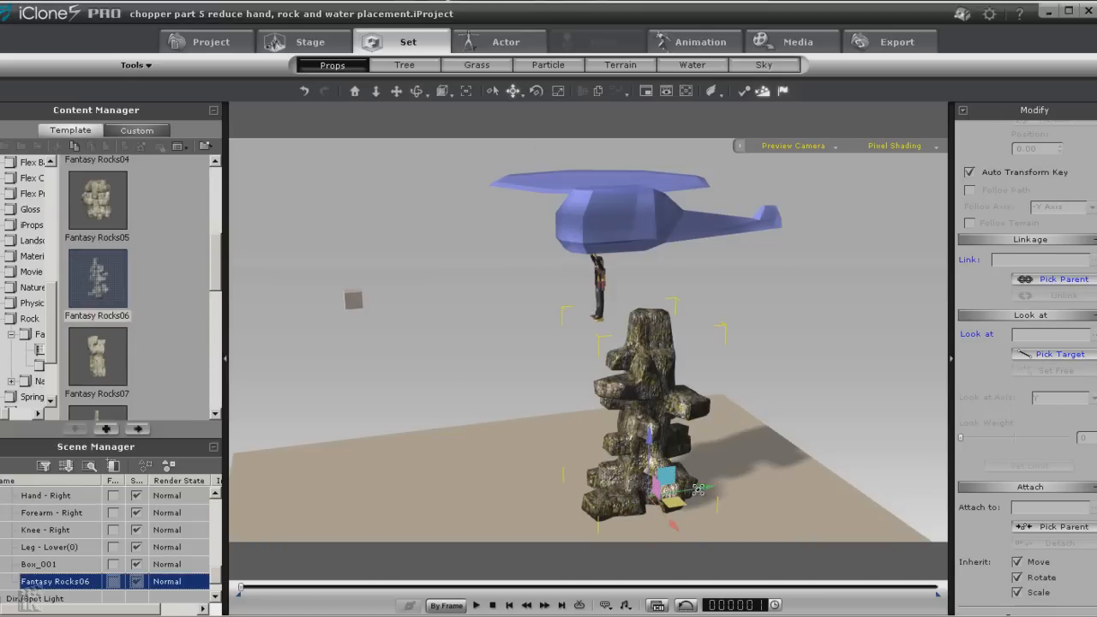
pyautogui.moveTo(699, 491); pyautogui.dragTo(649, 497)
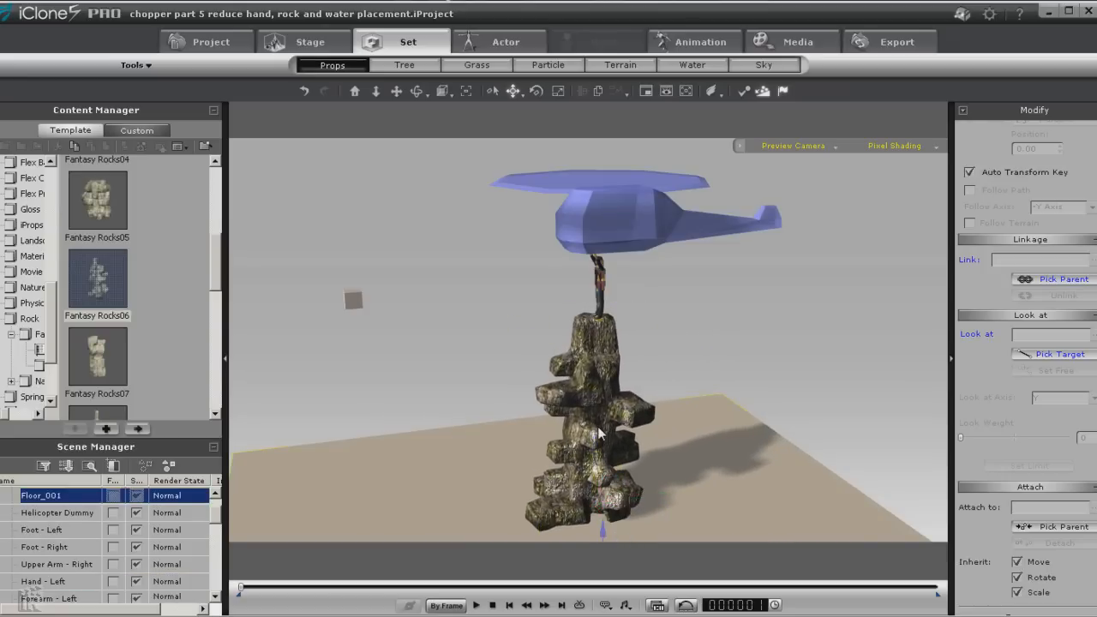
pyautogui.click(415, 92)
pyautogui.moveTo(467, 354); pyautogui.dragTo(818, 377)
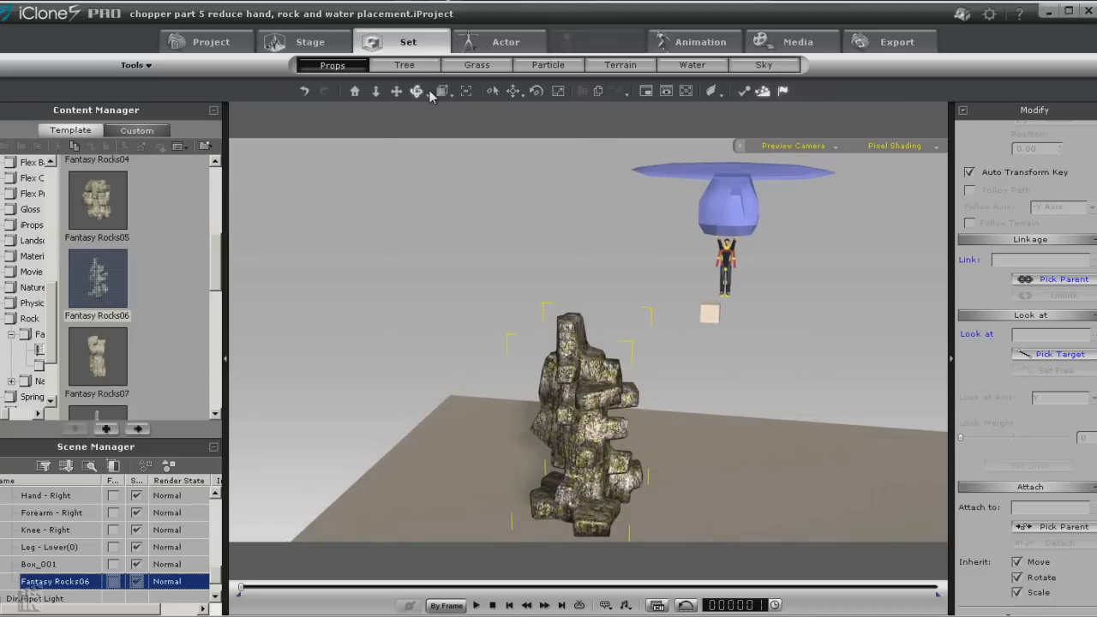
pyautogui.click(513, 90)
pyautogui.moveTo(658, 517); pyautogui.dragTo(801, 512)
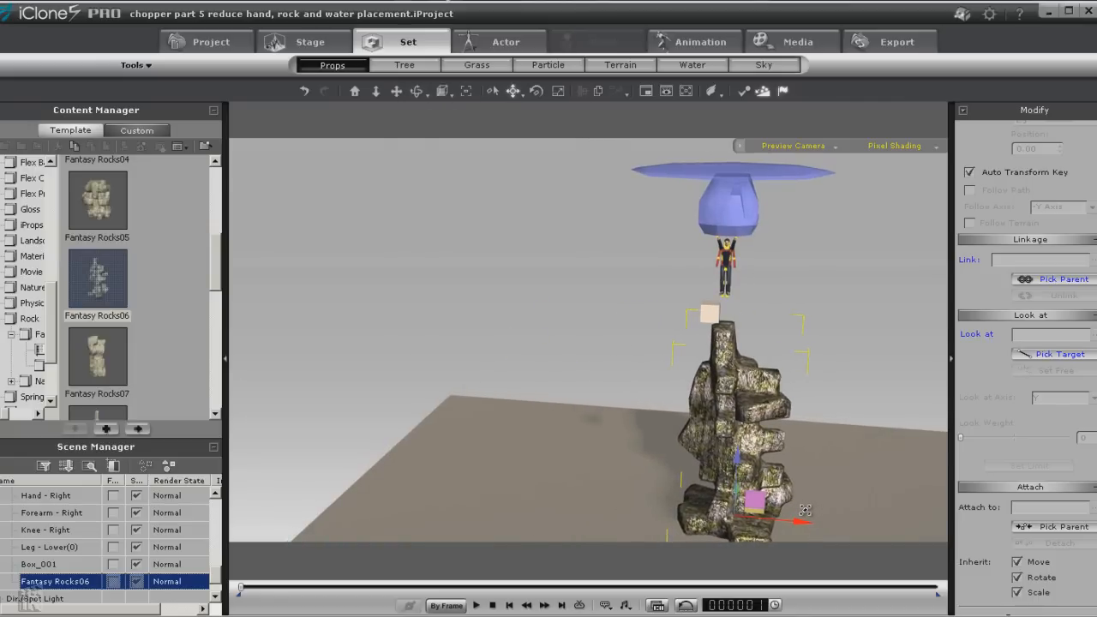
# Move Fantasy Rocks06 along the flight direction until it stands directly beneath the floating box, checking its alignment from several sides.
pyautogui.click(418, 90)
pyautogui.moveTo(742, 309); pyautogui.dragTo(245, 345)
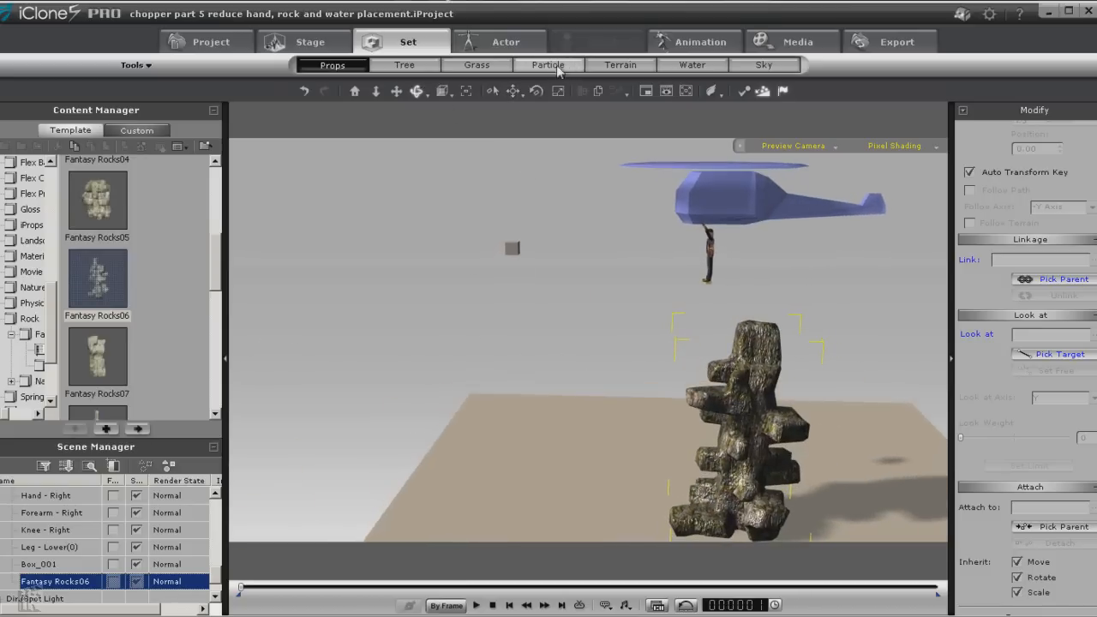
pyautogui.click(512, 91)
pyautogui.moveTo(824, 538); pyautogui.dragTo(578, 535)
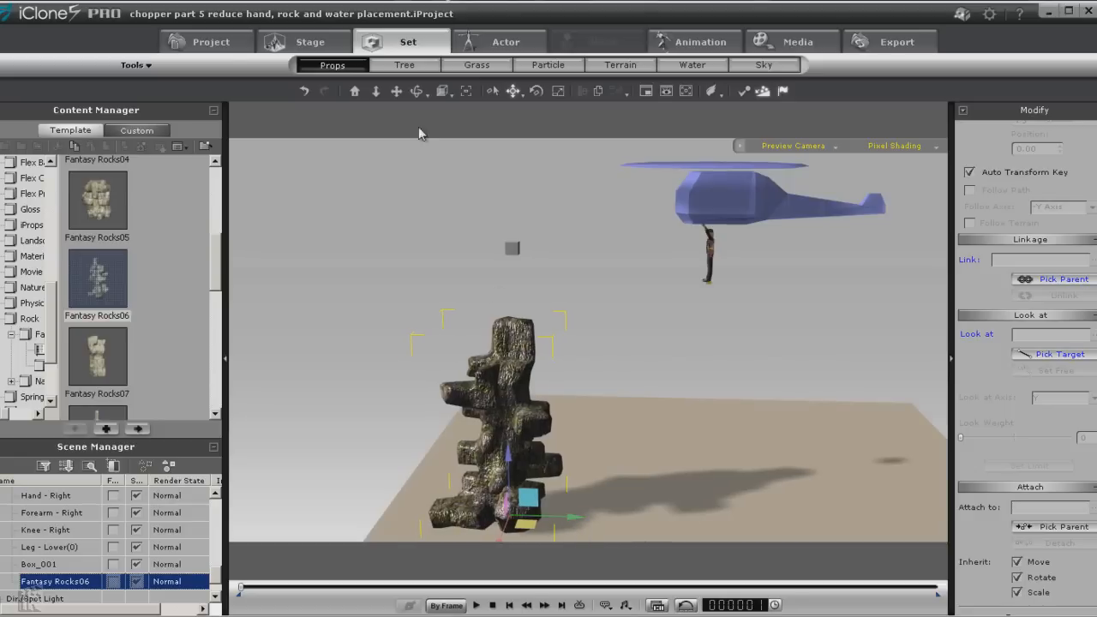
pyautogui.click(416, 91)
pyautogui.moveTo(446, 368); pyautogui.dragTo(1002, 412)
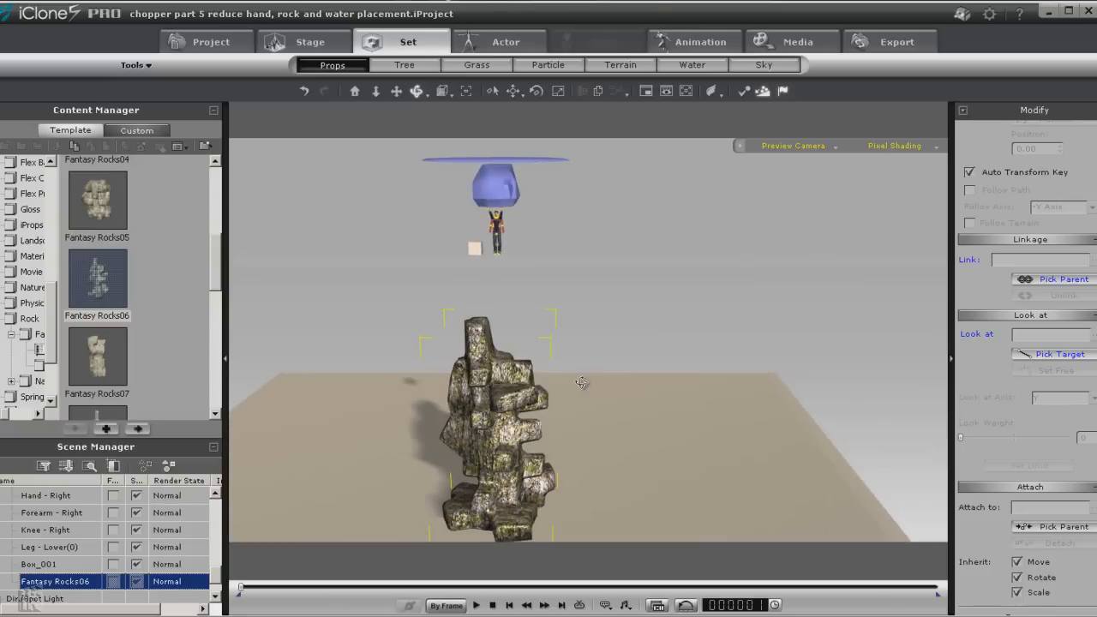
pyautogui.moveTo(581, 382); pyautogui.dragTo(72, 366)
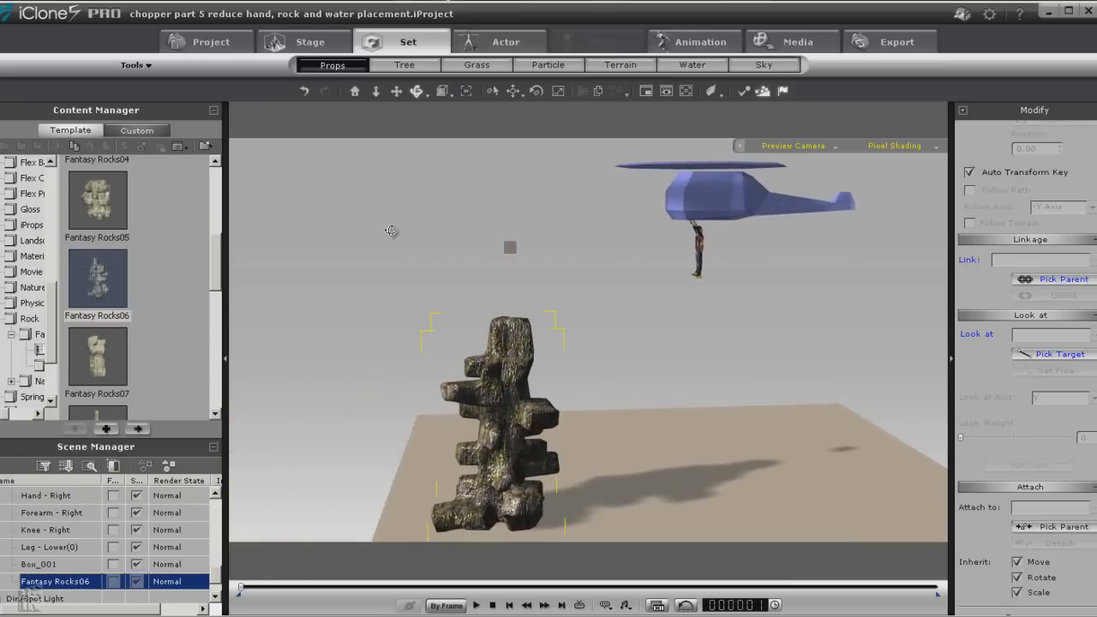
# Activate rigid body physics on Fantasy Rocks06 with the Frozen state and the Self Mesh bound type.
pyautogui.click(739, 92)
pyautogui.click(724, 113)
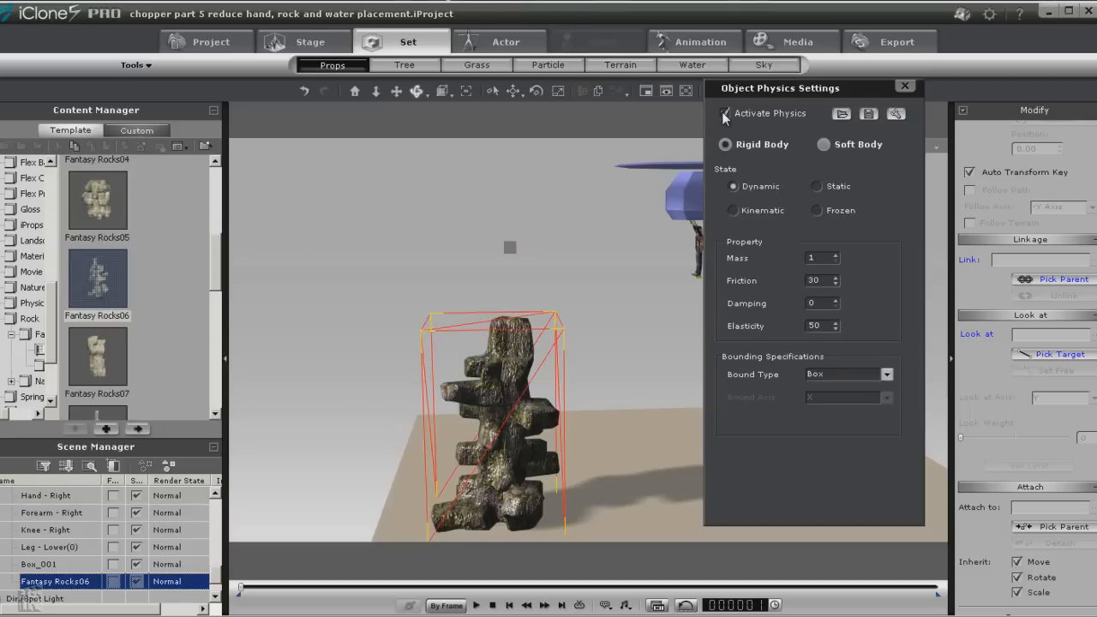
pyautogui.click(819, 209)
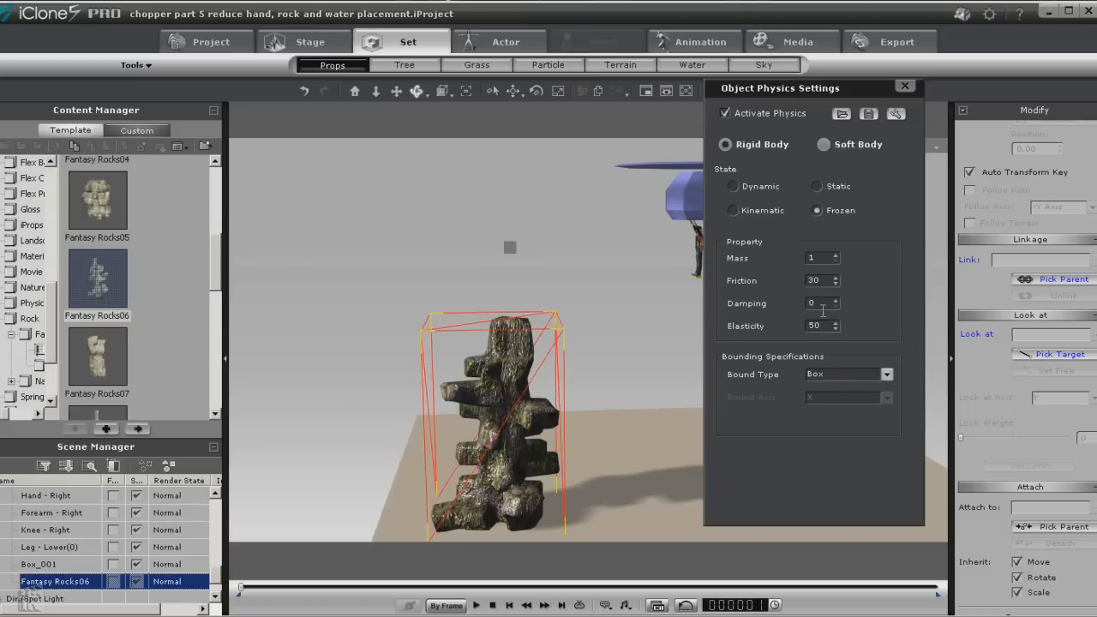
pyautogui.click(890, 378)
pyautogui.click(856, 445)
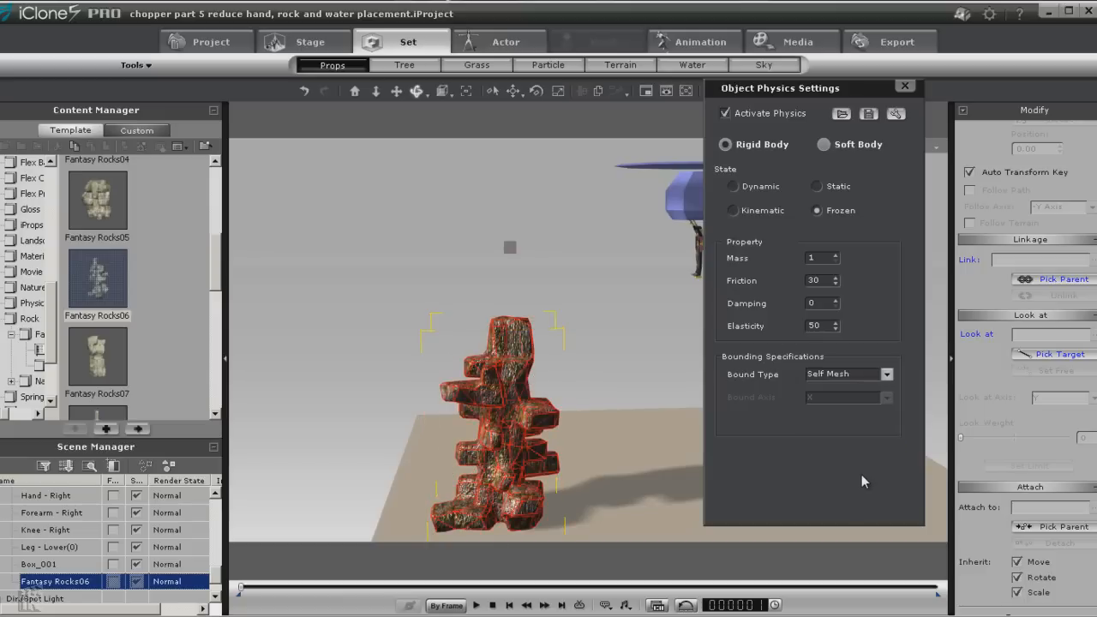
pyautogui.click(903, 87)
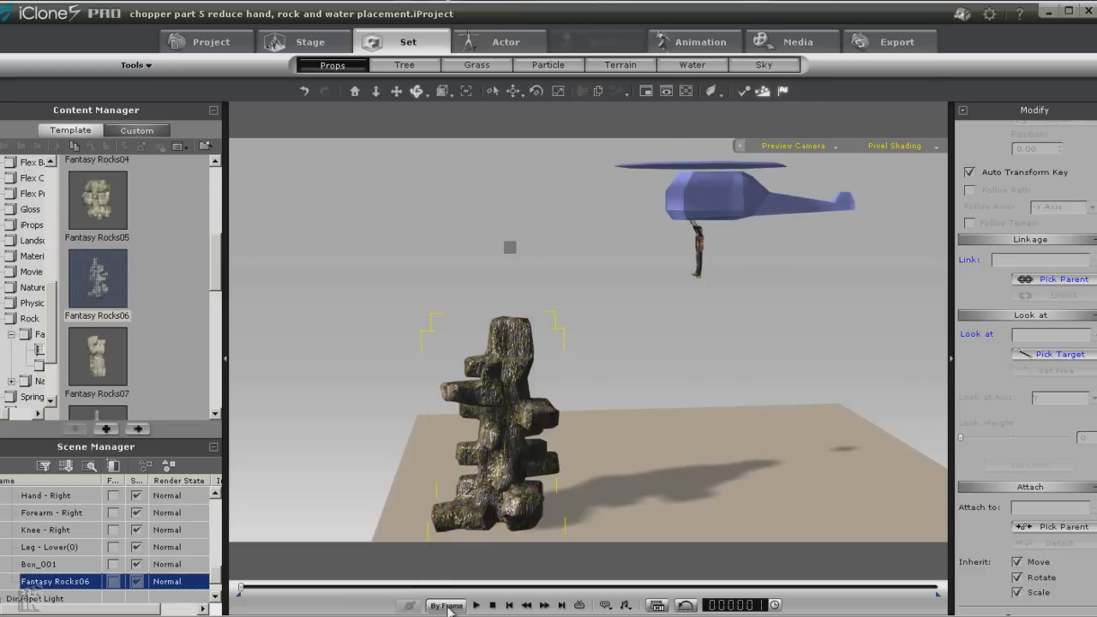
# Play the simulation to examine how the frozen rock reacts to the impact, and stop it.
pyautogui.click(477, 605)
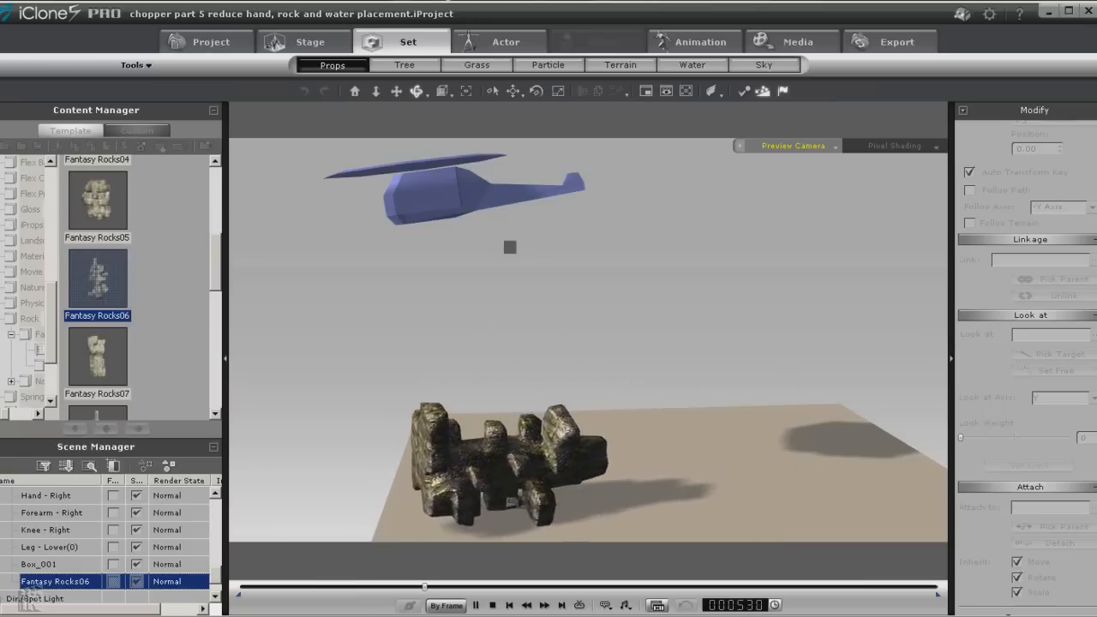
pyautogui.click(492, 605)
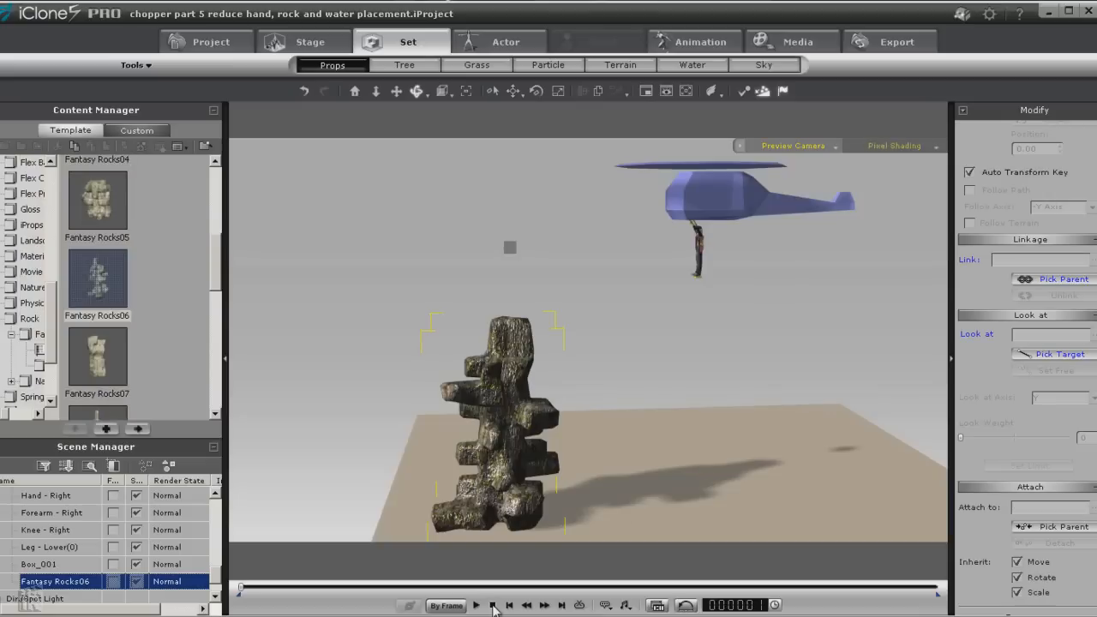
pyautogui.rightClick(514, 403)
pyautogui.press('Escape')
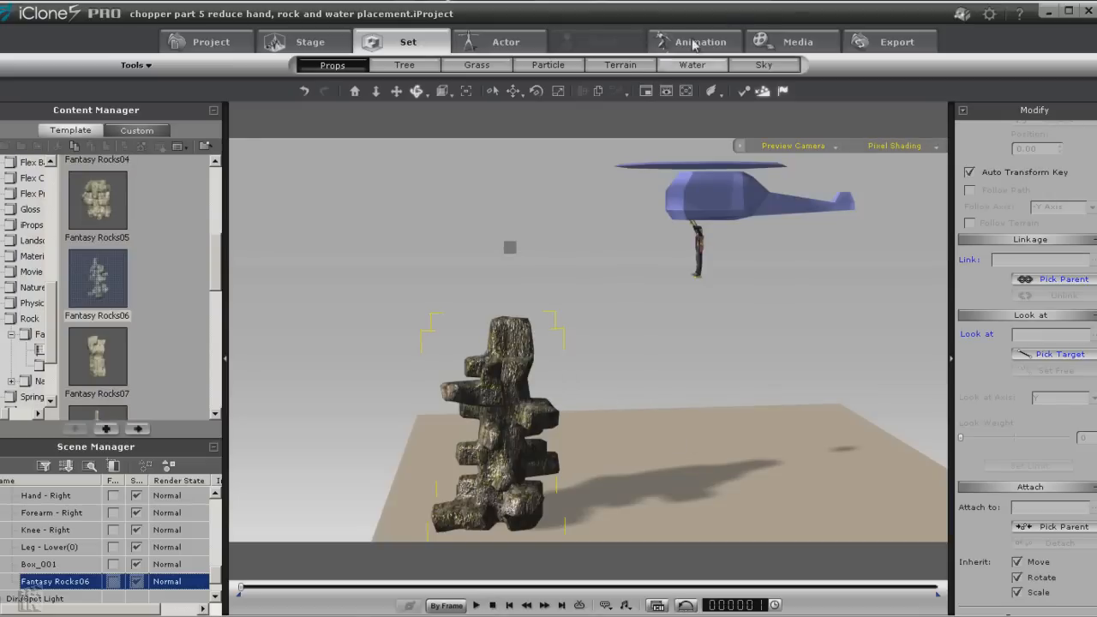
# Set the physics state of Fantasy Rocks06 to Static and test it with one playback of the simulation.
pyautogui.click(753, 91)
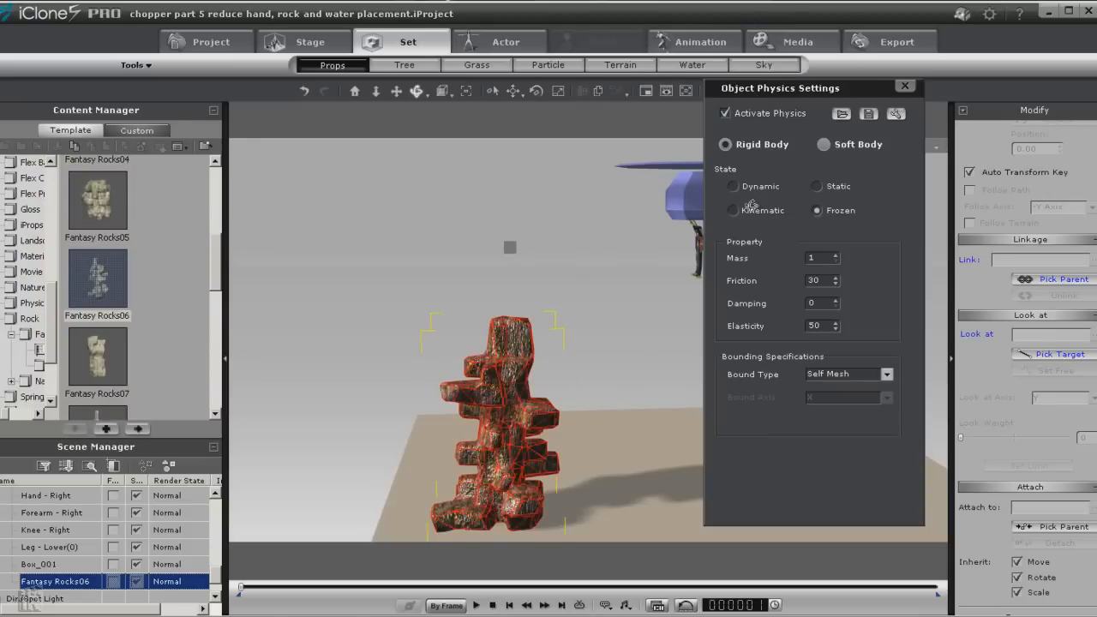
pyautogui.click(817, 186)
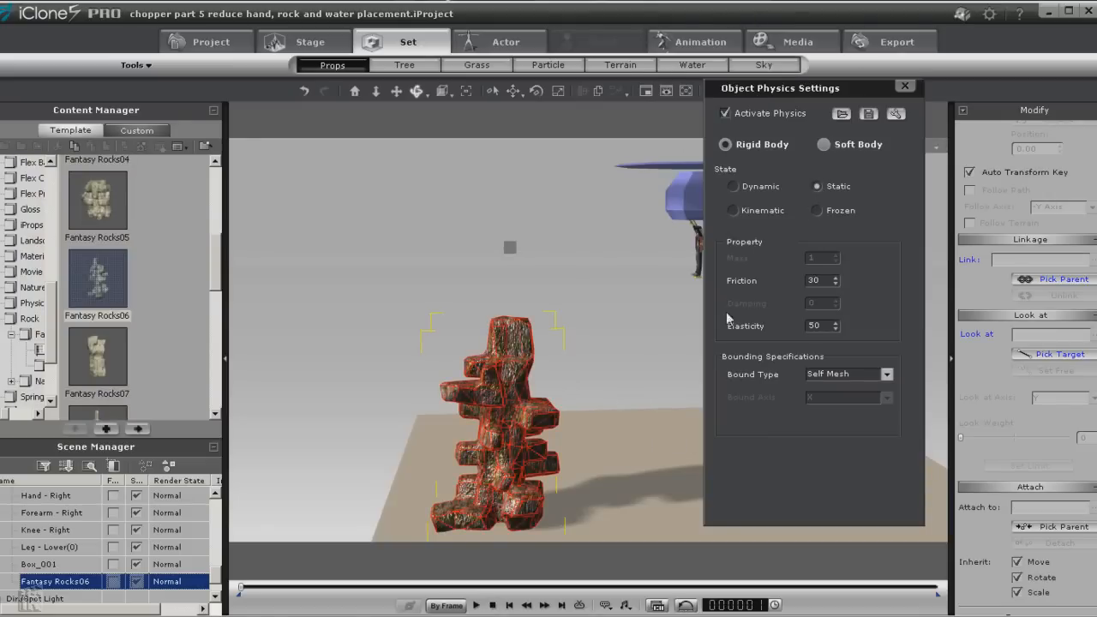
pyautogui.click(905, 85)
pyautogui.click(477, 605)
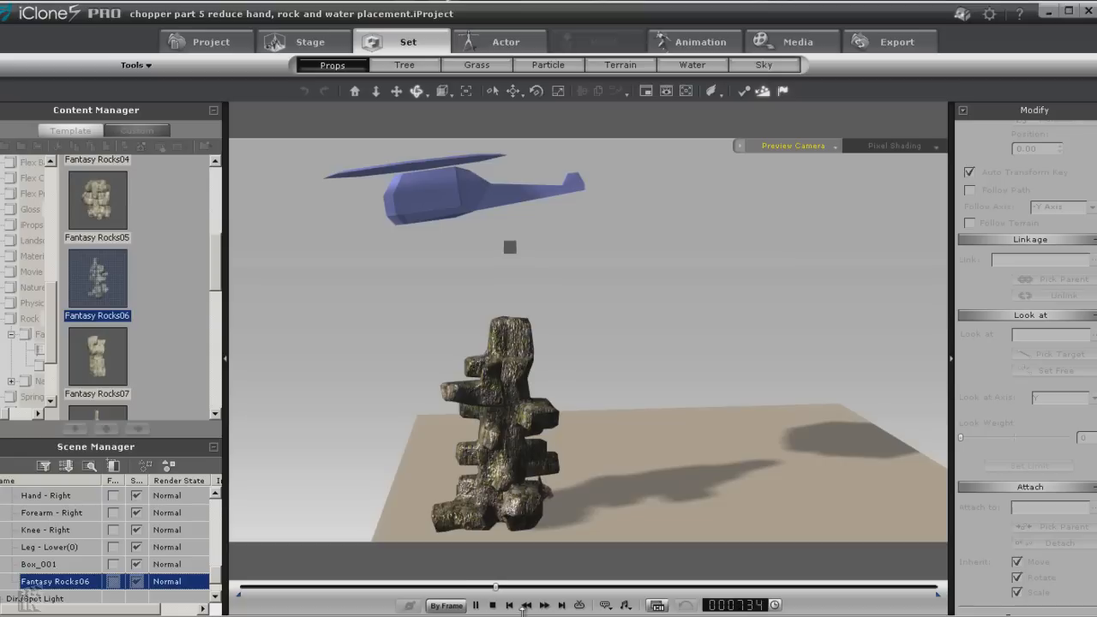
pyautogui.click(492, 606)
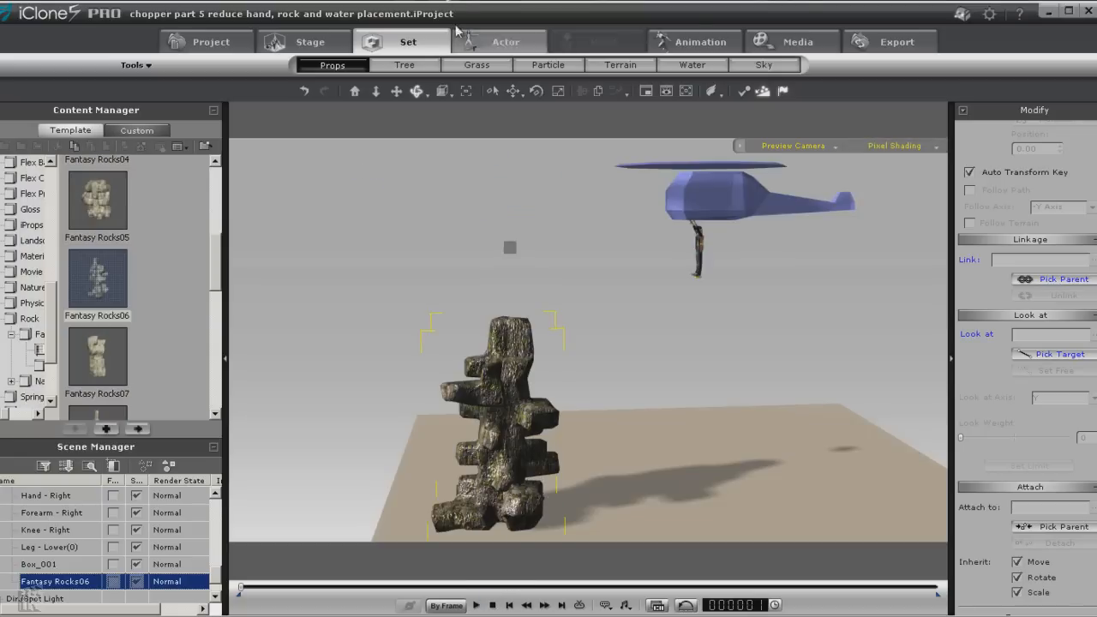
# Add the River Flow water and the Clear Day 00 sky to the scene.
pyautogui.click(685, 65)
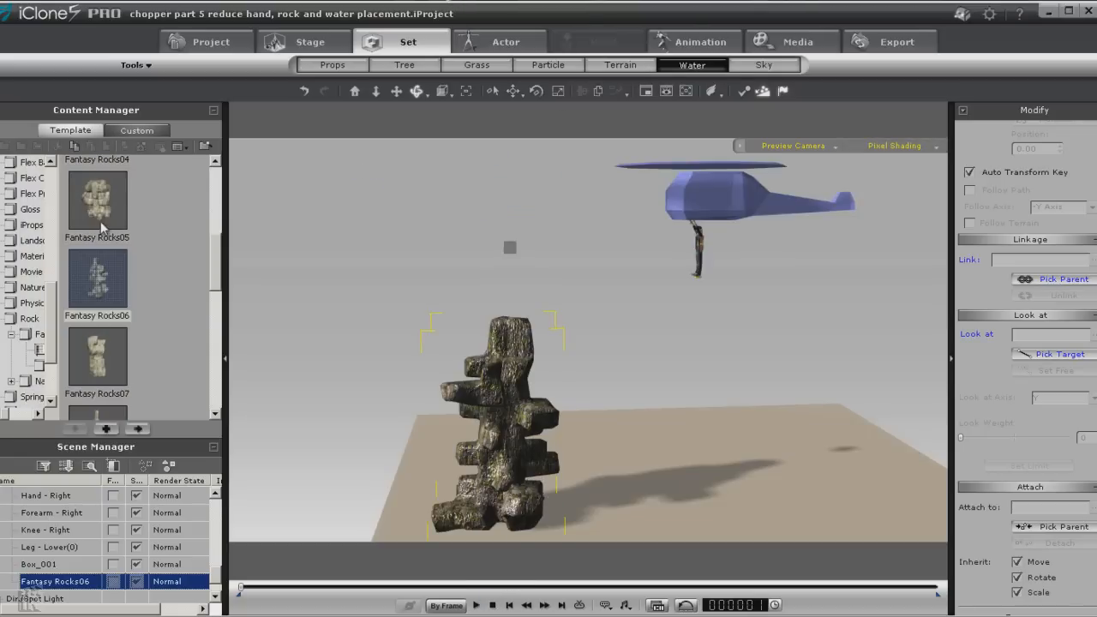
pyautogui.doubleClick(117, 364)
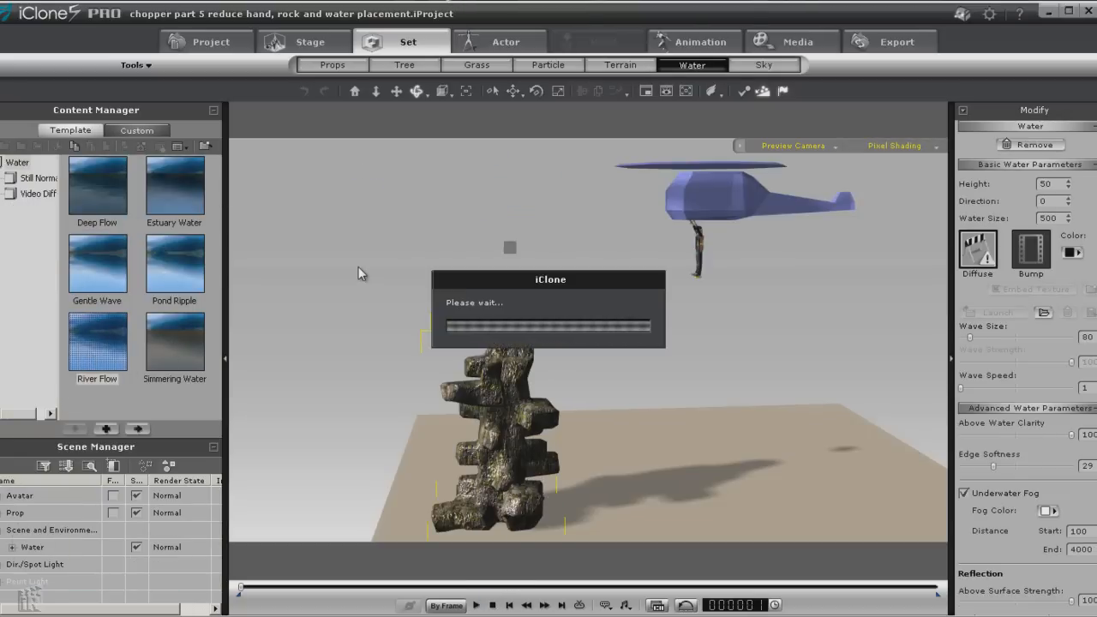
pyautogui.click(776, 65)
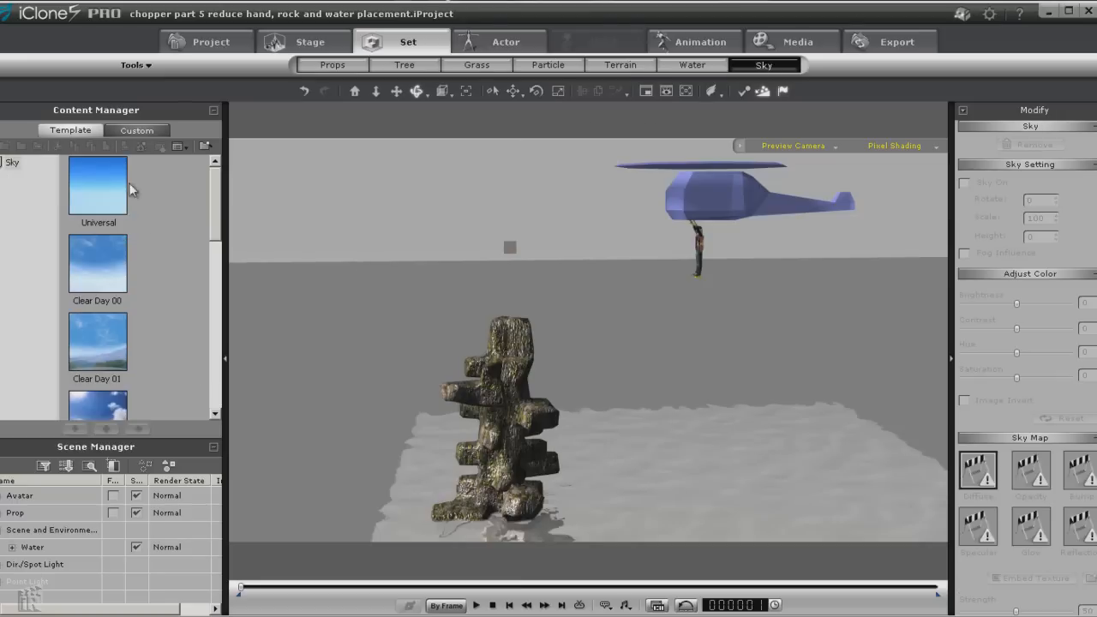
pyautogui.doubleClick(104, 274)
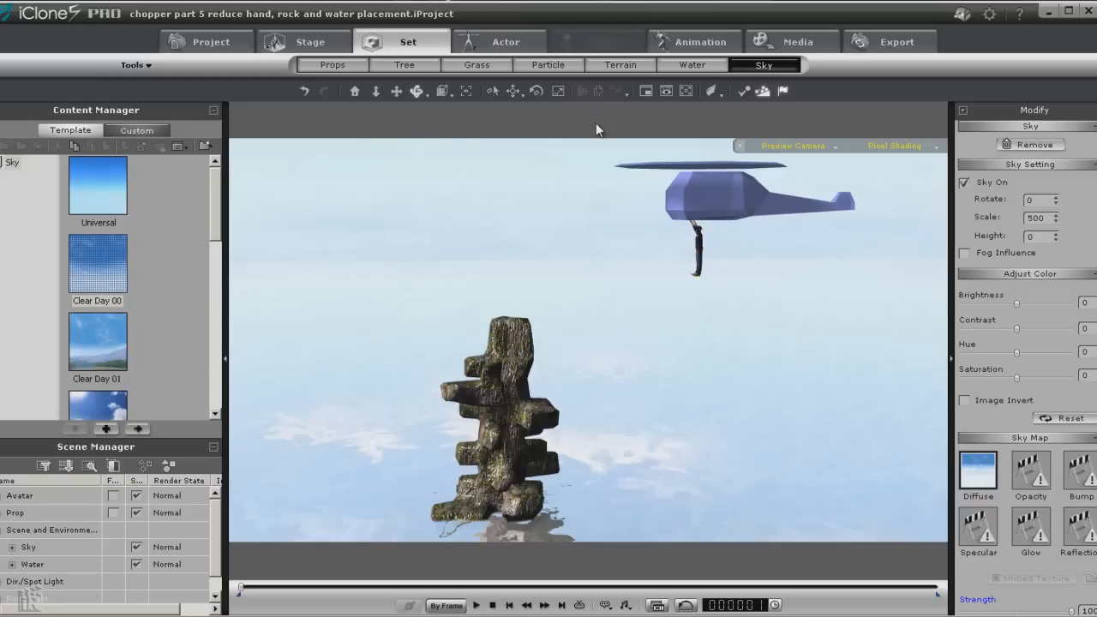
# Play the simulation from two camera angles to examine the avatar's fall onto the rock with water and sky.
pyautogui.moveTo(494, 251); pyautogui.dragTo(670, 300)
pyautogui.click(379, 94)
pyautogui.moveTo(558, 309); pyautogui.dragTo(558, 368)
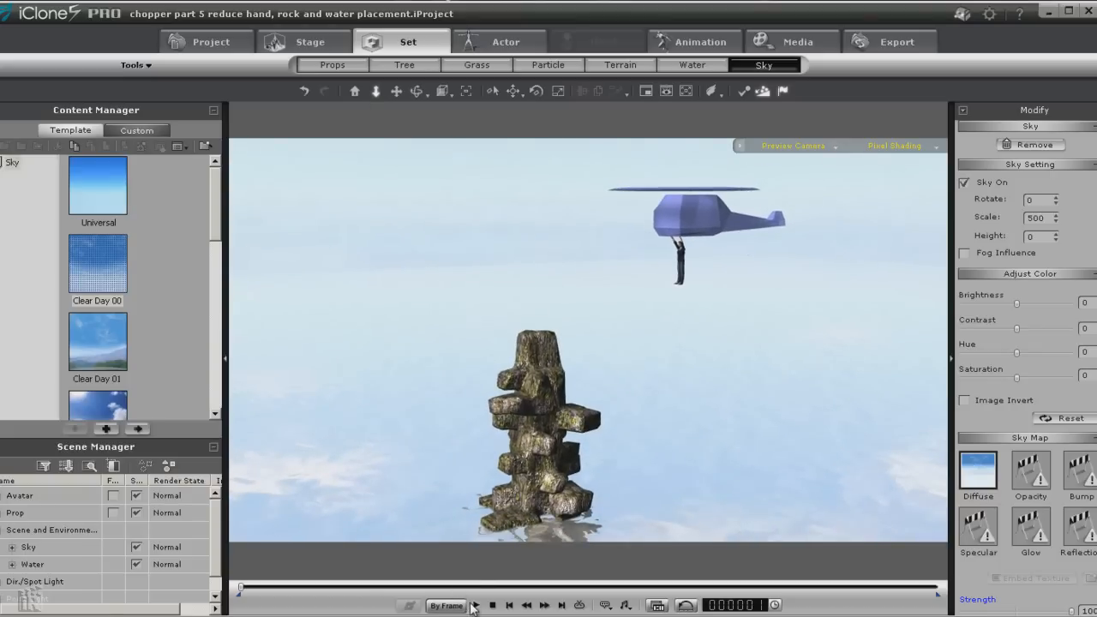
pyautogui.click(472, 606)
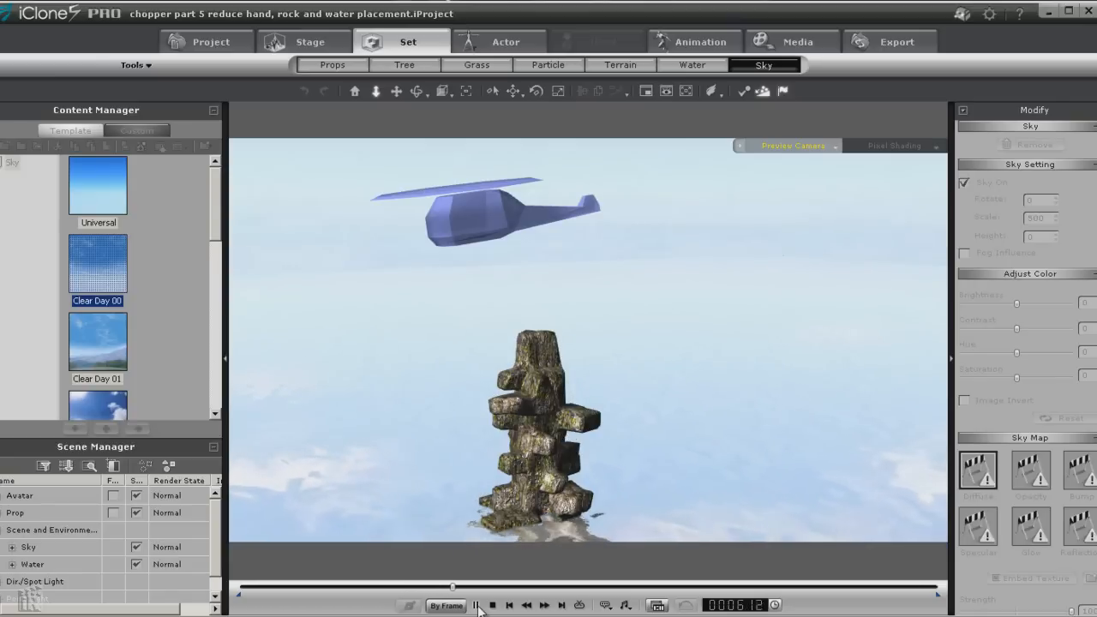
pyautogui.click(491, 604)
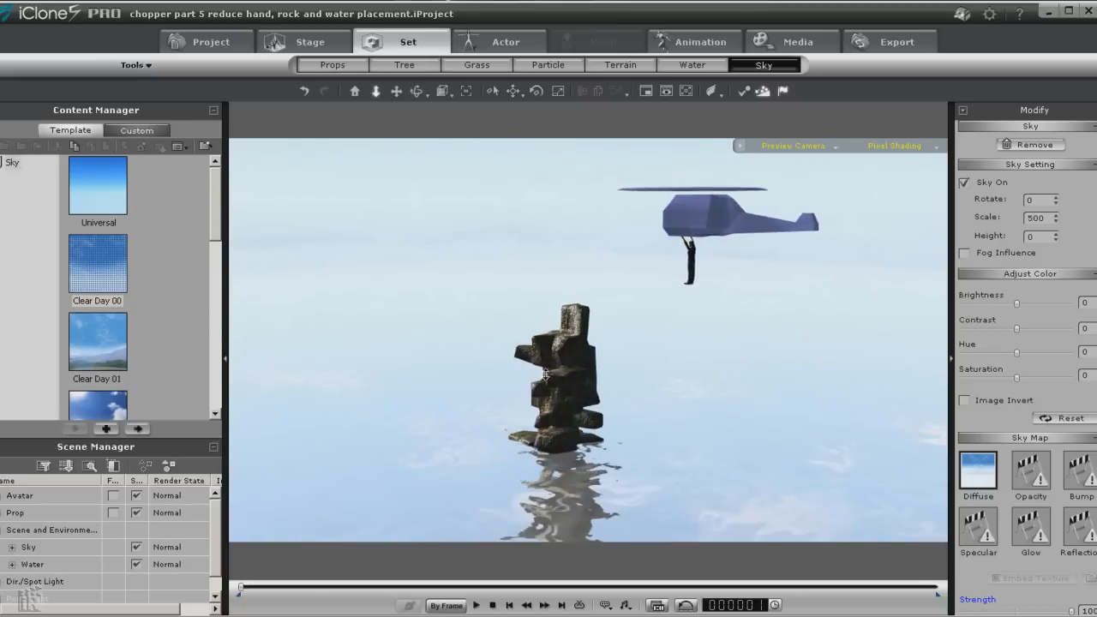
pyautogui.scroll(3, 545, 374)
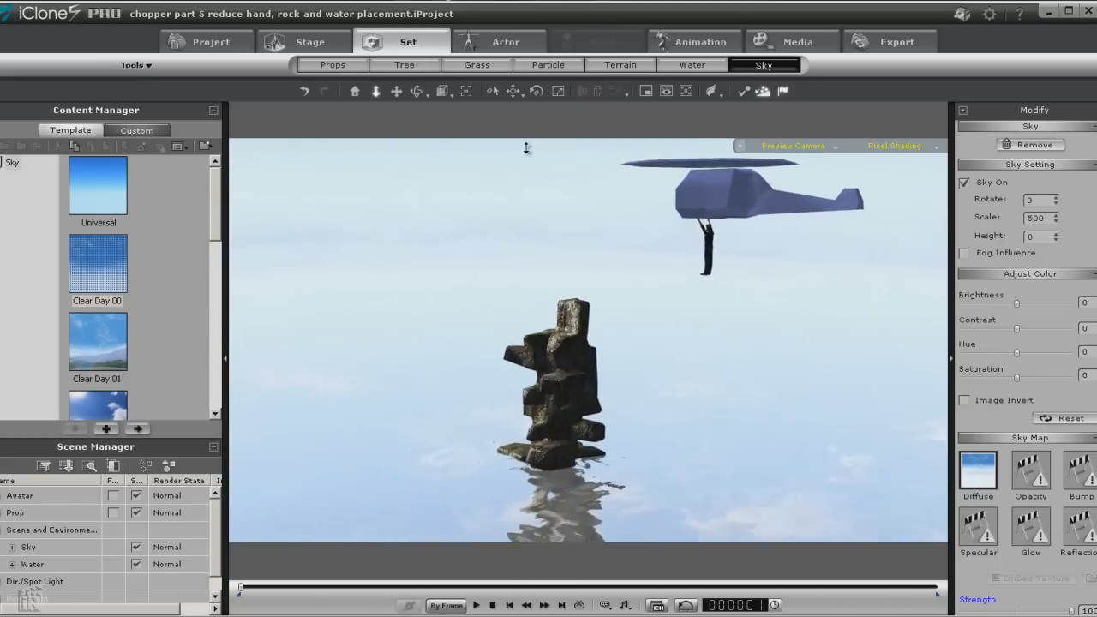
pyautogui.click(476, 605)
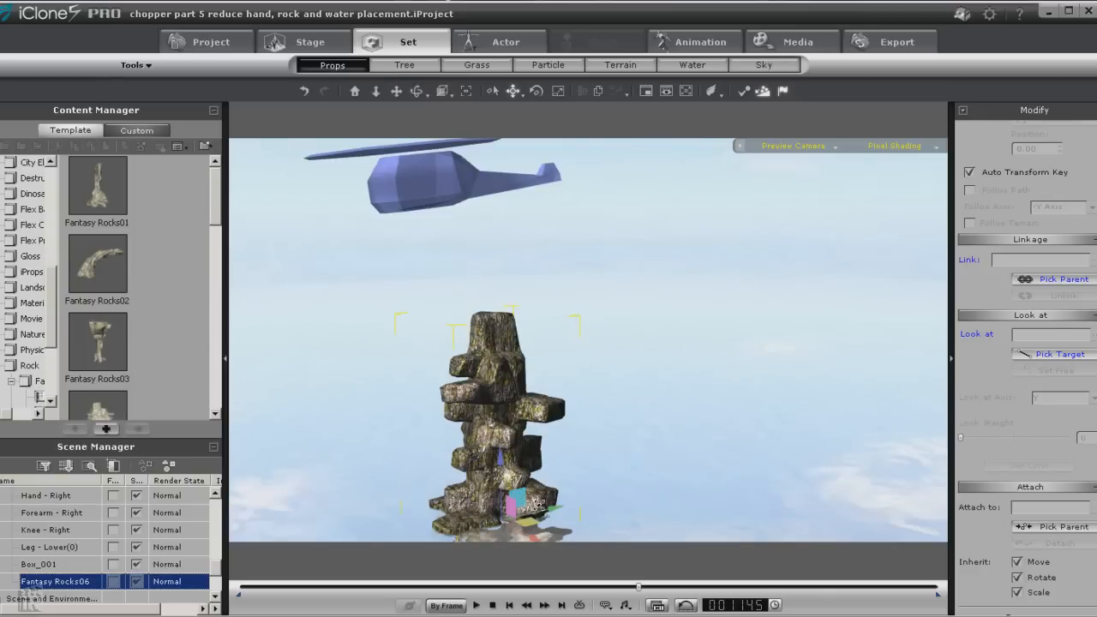
# Shift Fantasy Rocks06 slightly toward the helicopter's starting side, remove all its animation, and return to frame 1.
pyautogui.moveTo(549, 511); pyautogui.dragTo(564, 508)
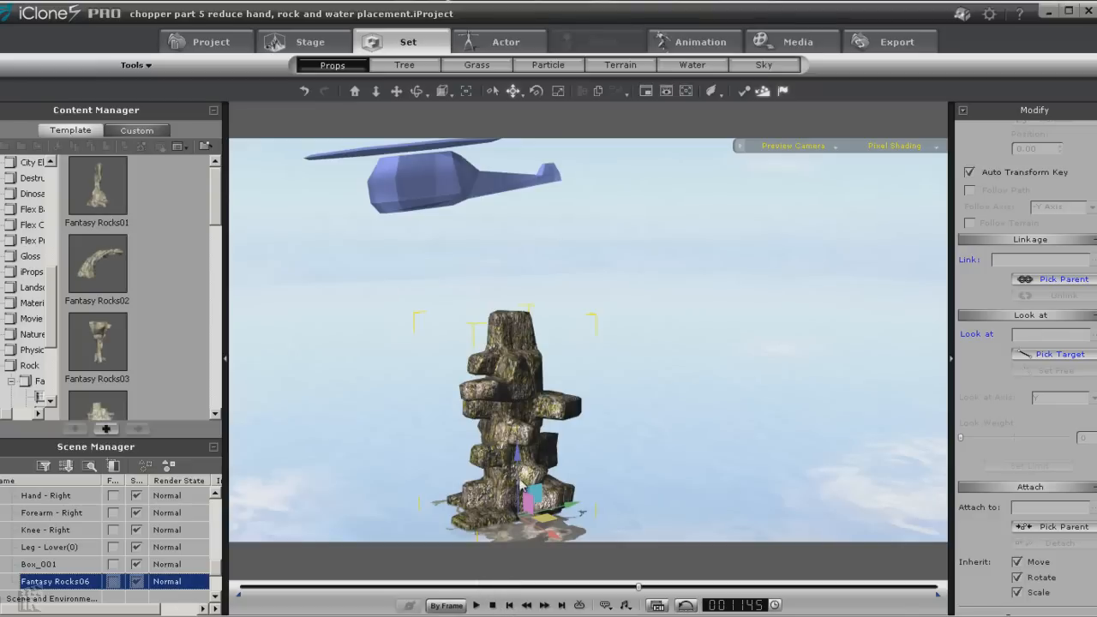
pyautogui.rightClick(522, 426)
pyautogui.click(465, 573)
pyautogui.rightClick(506, 400)
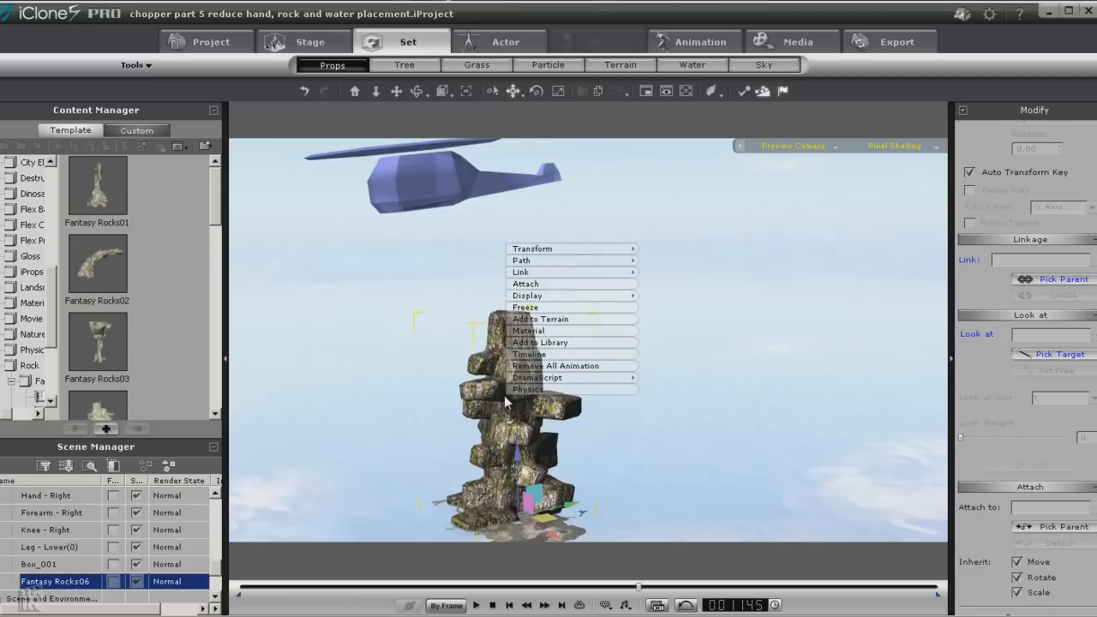
pyautogui.click(537, 367)
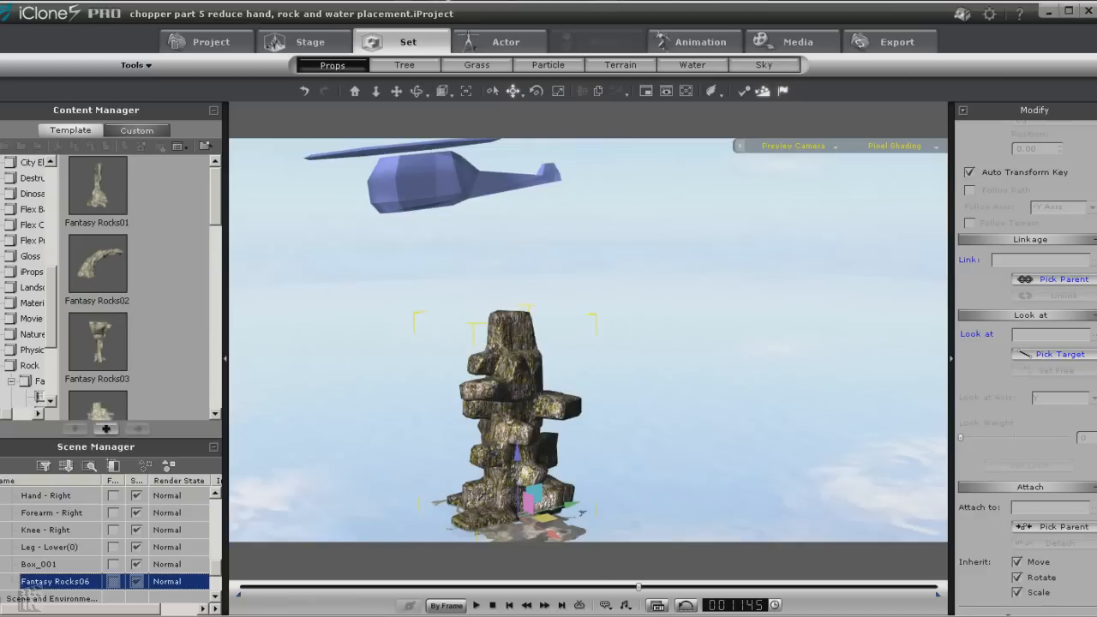
pyautogui.moveTo(637, 589); pyautogui.dragTo(240, 588)
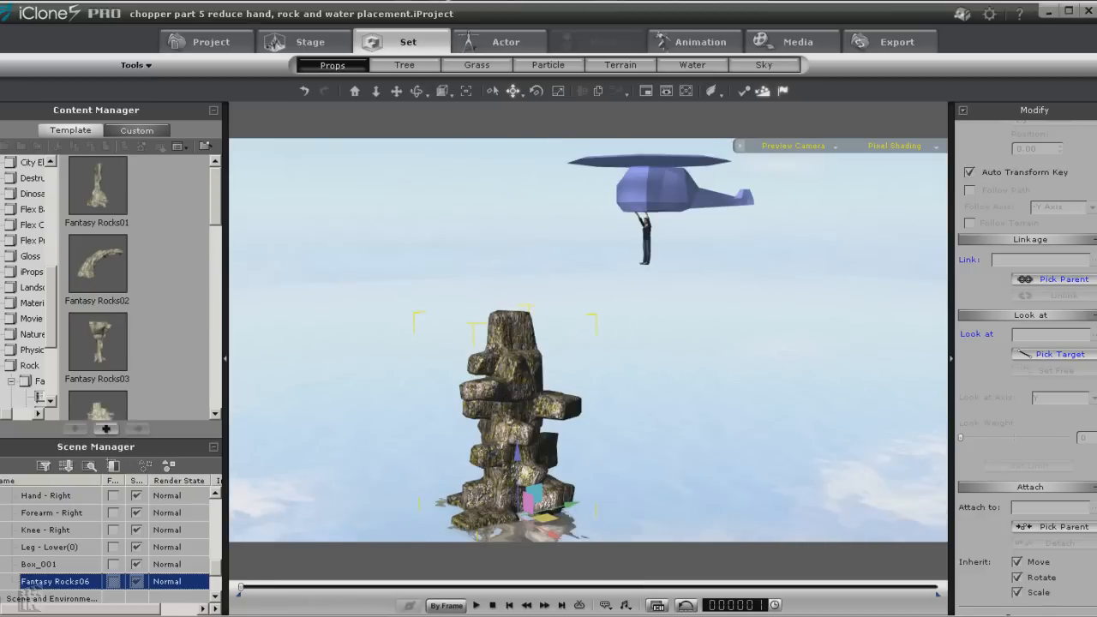
# Test the fall onto the rock, shift Fantasy Rocks06 slightly further in the same direction, and replay the simulation.
pyautogui.click(476, 605)
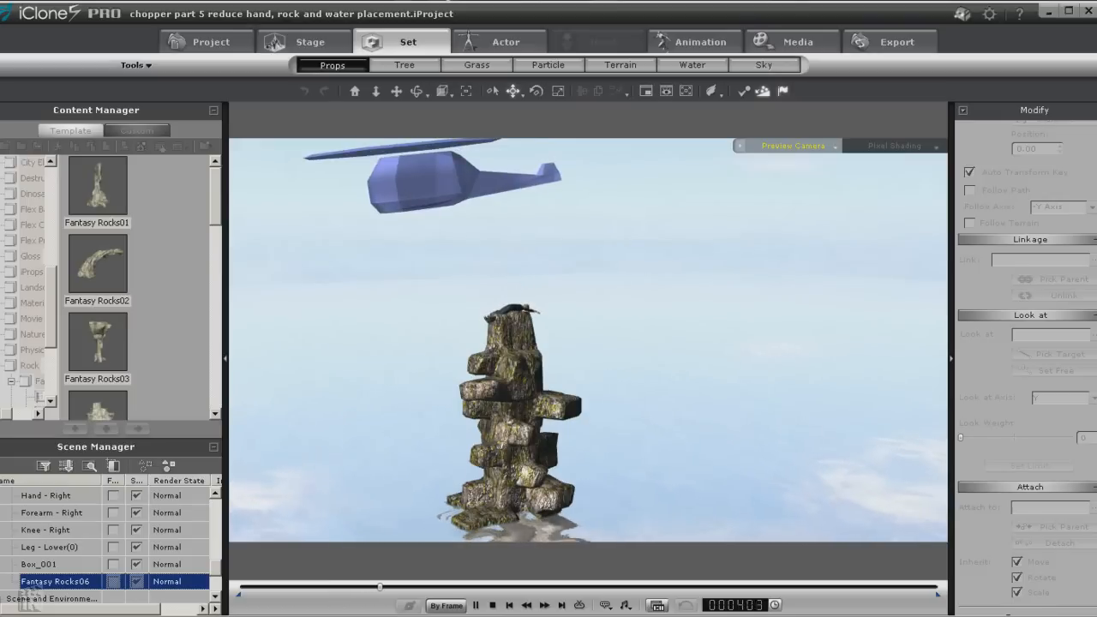
pyautogui.click(492, 605)
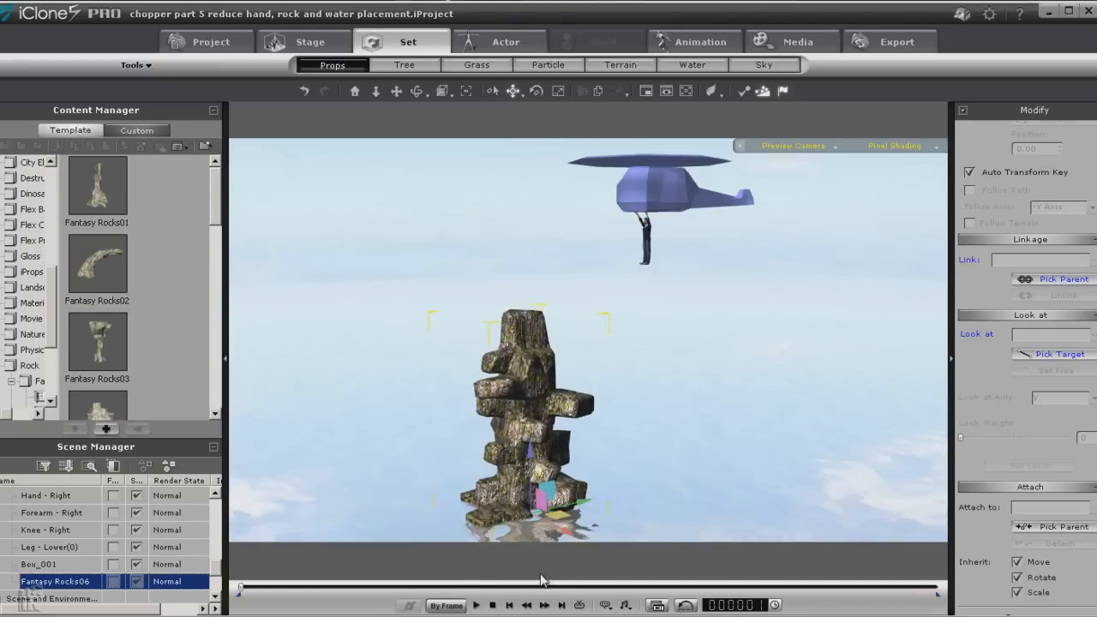
pyautogui.click(477, 604)
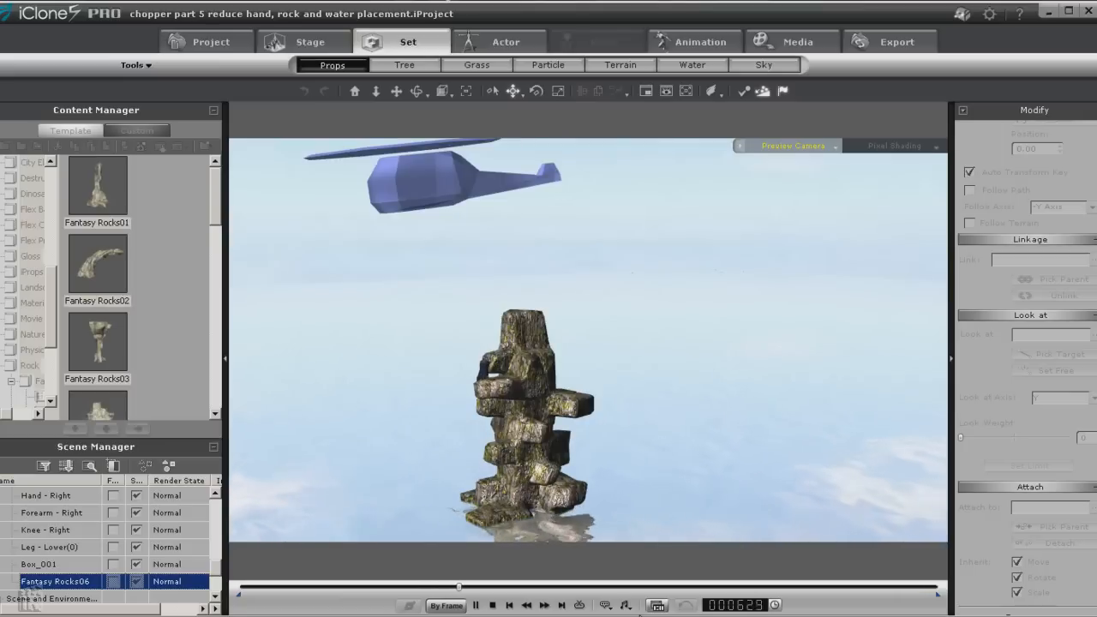
# Return to frame 1, nudge Fantasy Rocks06 slightly further from the helicopter's starting side, and replay the simulation.
pyautogui.click(494, 605)
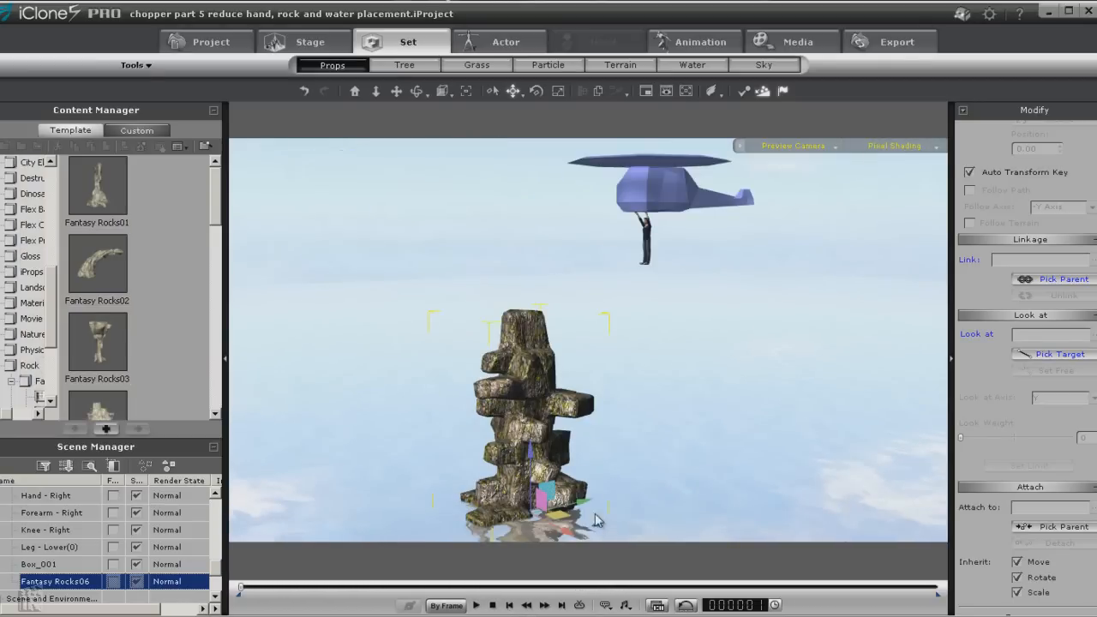
pyautogui.moveTo(529, 577); pyautogui.dragTo(519, 591)
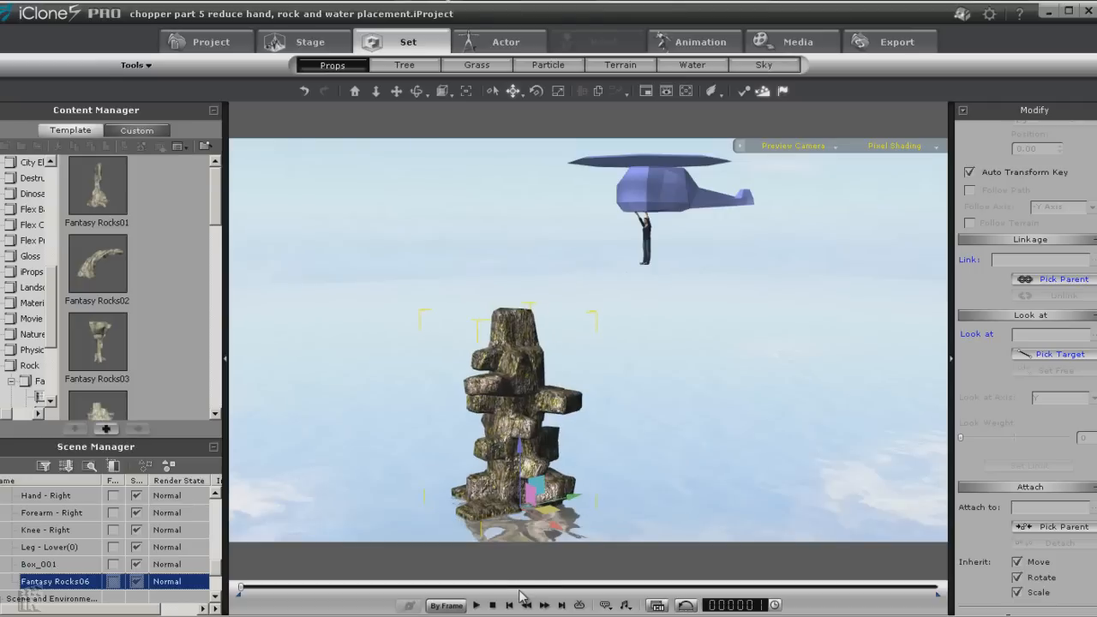
pyautogui.click(476, 604)
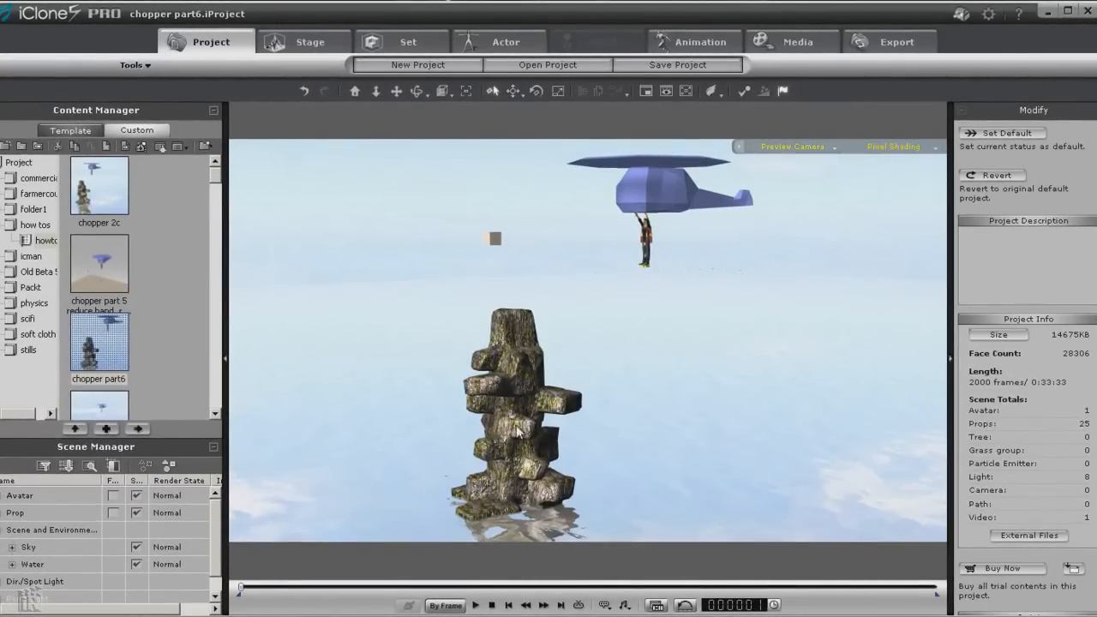
# At frame 301, open the Edit Motion Layer editor for the hanging avatar.
pyautogui.moveTo(240, 591); pyautogui.dragTo(344, 591)
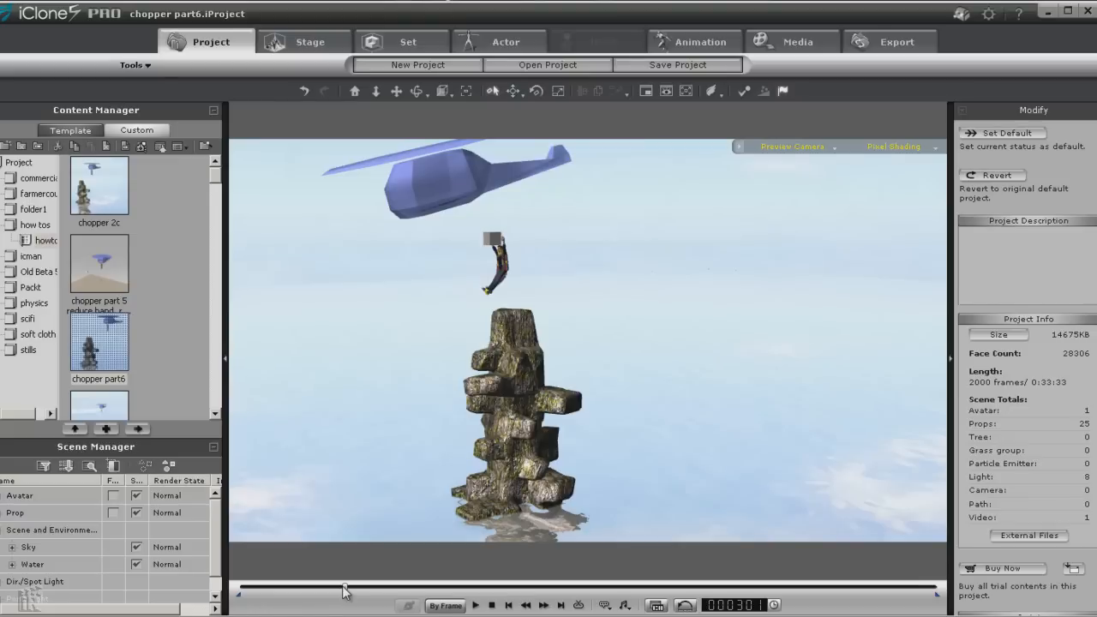
pyautogui.click(373, 91)
pyautogui.moveTo(351, 373); pyautogui.dragTo(399, 172)
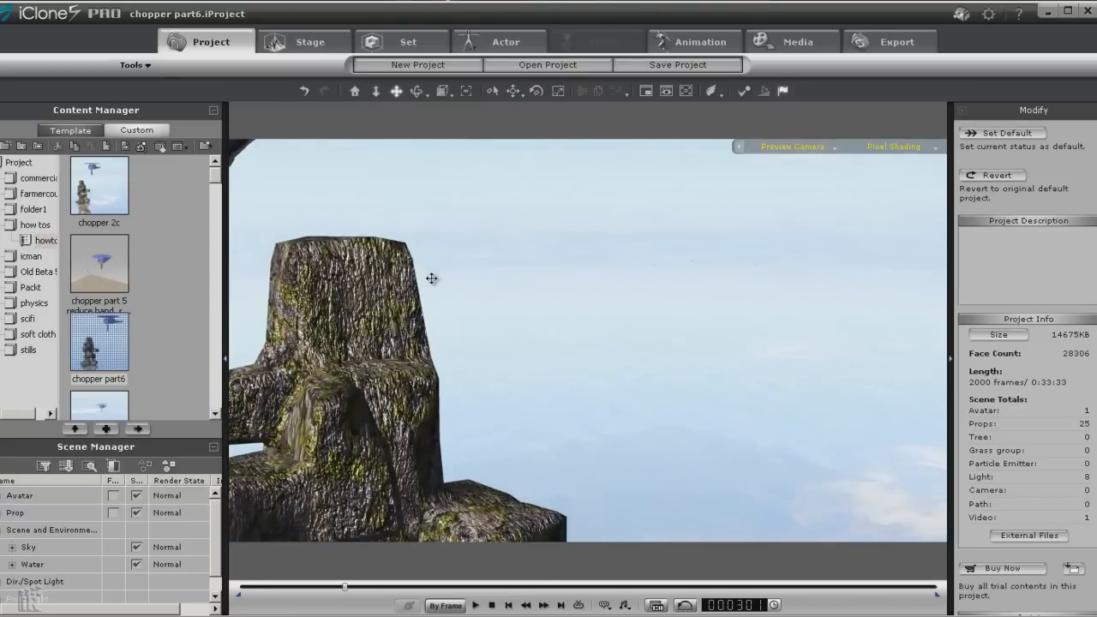
pyautogui.moveTo(431, 279); pyautogui.dragTo(572, 382)
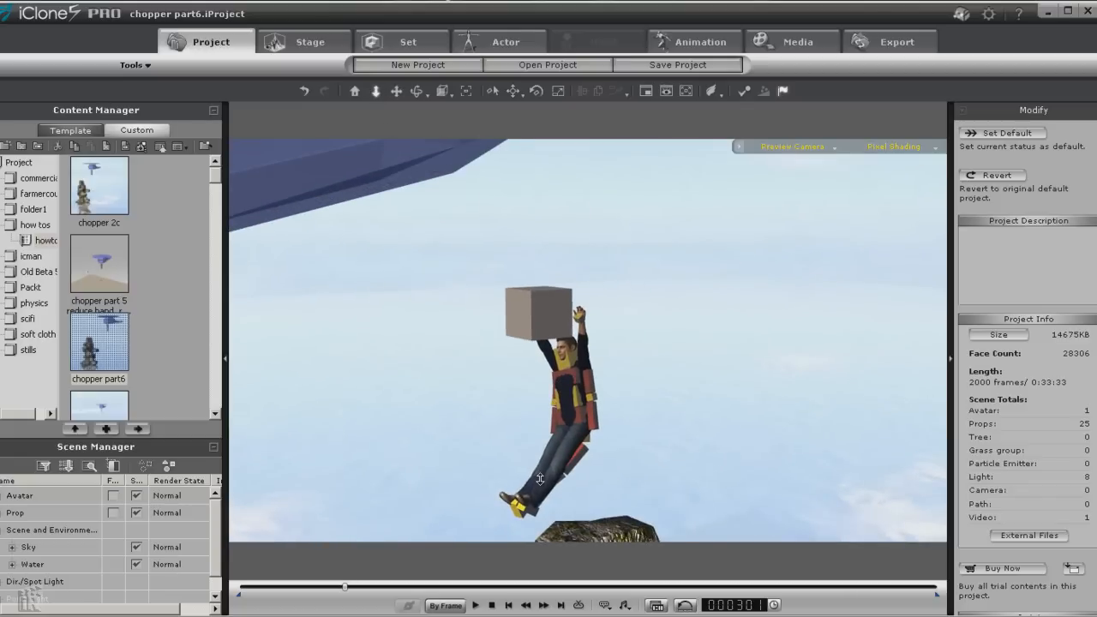
pyautogui.moveTo(540, 478); pyautogui.dragTo(535, 395)
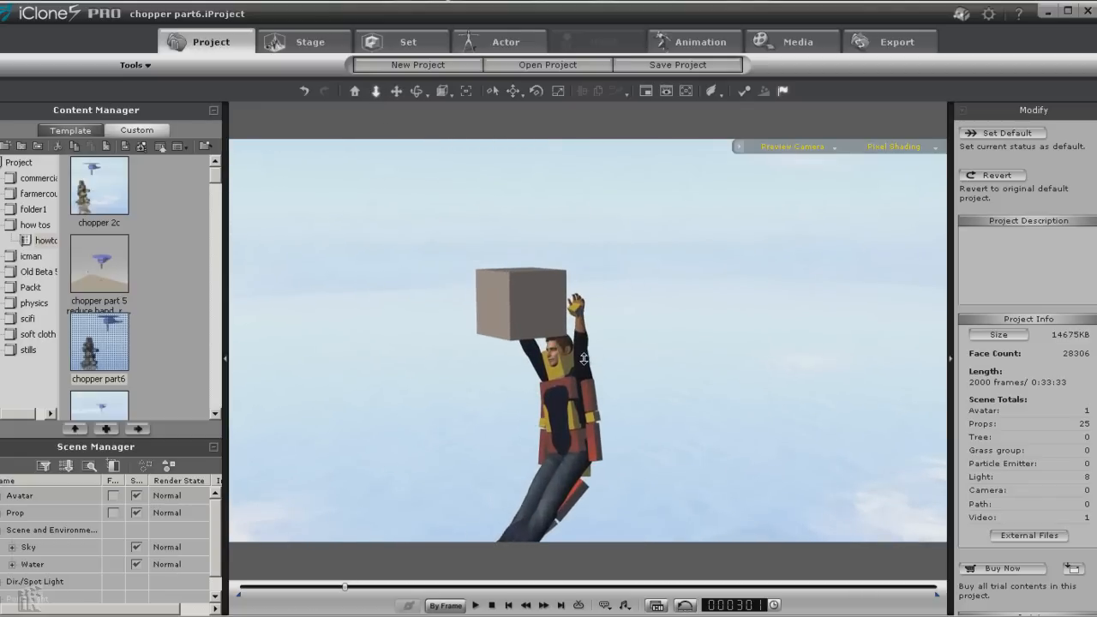
pyautogui.click(583, 359)
pyautogui.rightClick(584, 358)
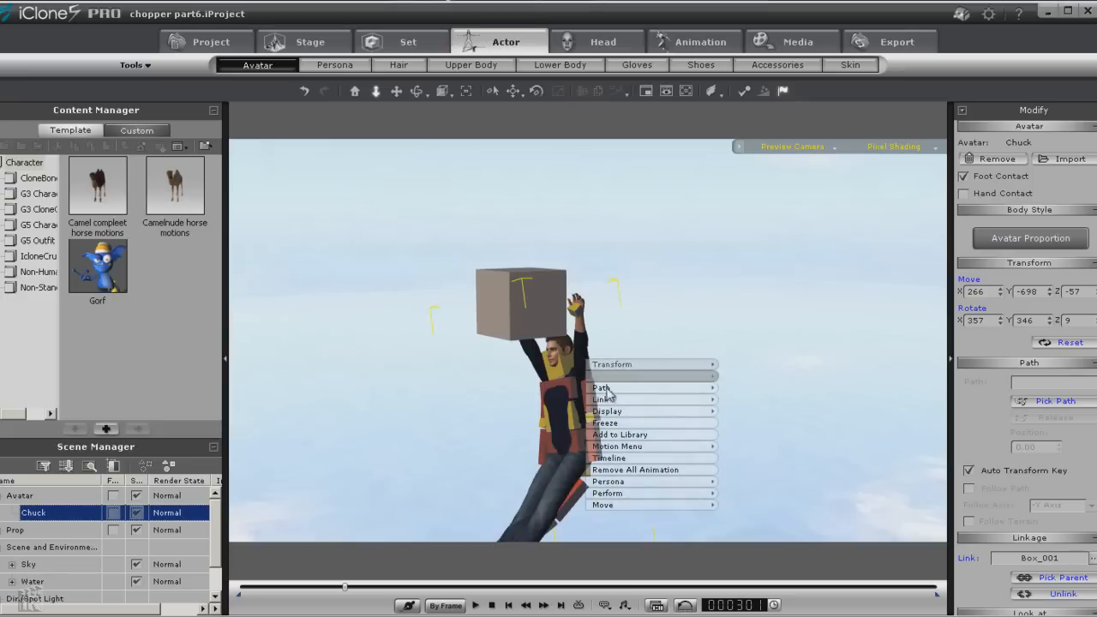
pyautogui.moveTo(643, 454)
pyautogui.click(760, 446)
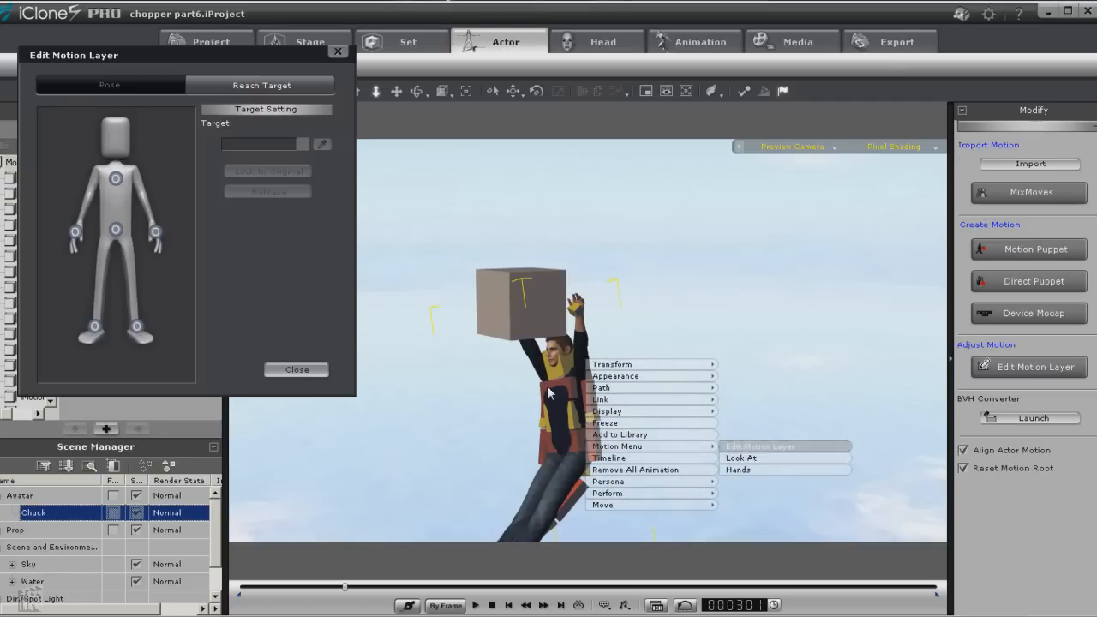
# Release the avatar's right and left hands from their reach targets at frame 301.
pyautogui.click(77, 232)
pyautogui.click(278, 191)
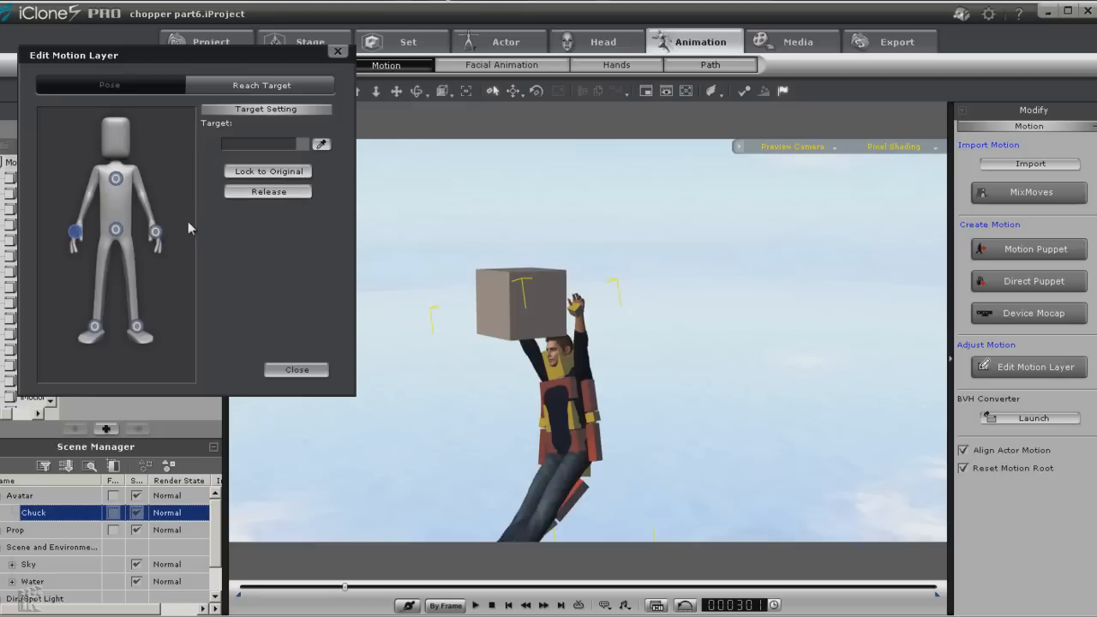
pyautogui.click(156, 233)
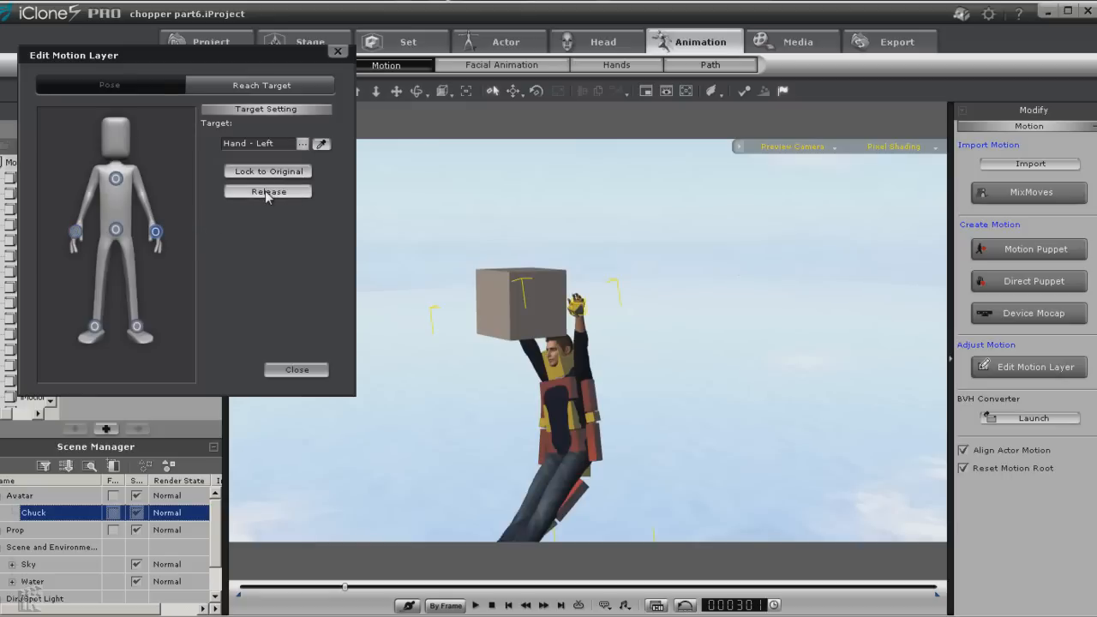
pyautogui.click(268, 192)
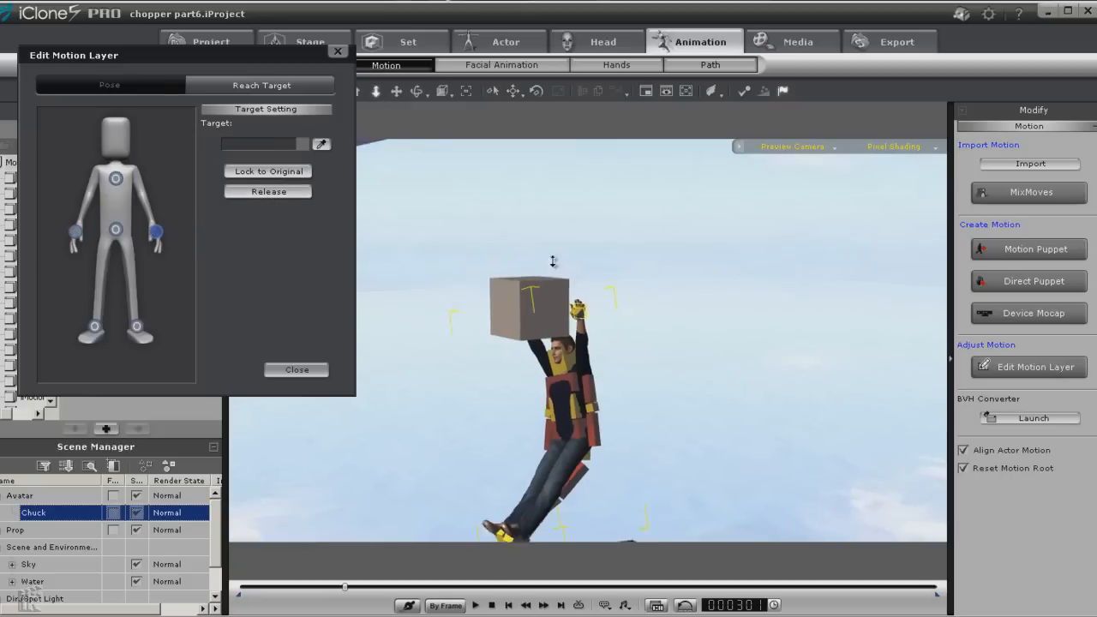
# Play on to frame 435 and reposition the avatar's left and right hands in Pose mode as it hits the rock.
pyautogui.moveTo(553, 261); pyautogui.dragTo(555, 477)
pyautogui.click(396, 91)
pyautogui.moveTo(586, 441); pyautogui.dragTo(583, 274)
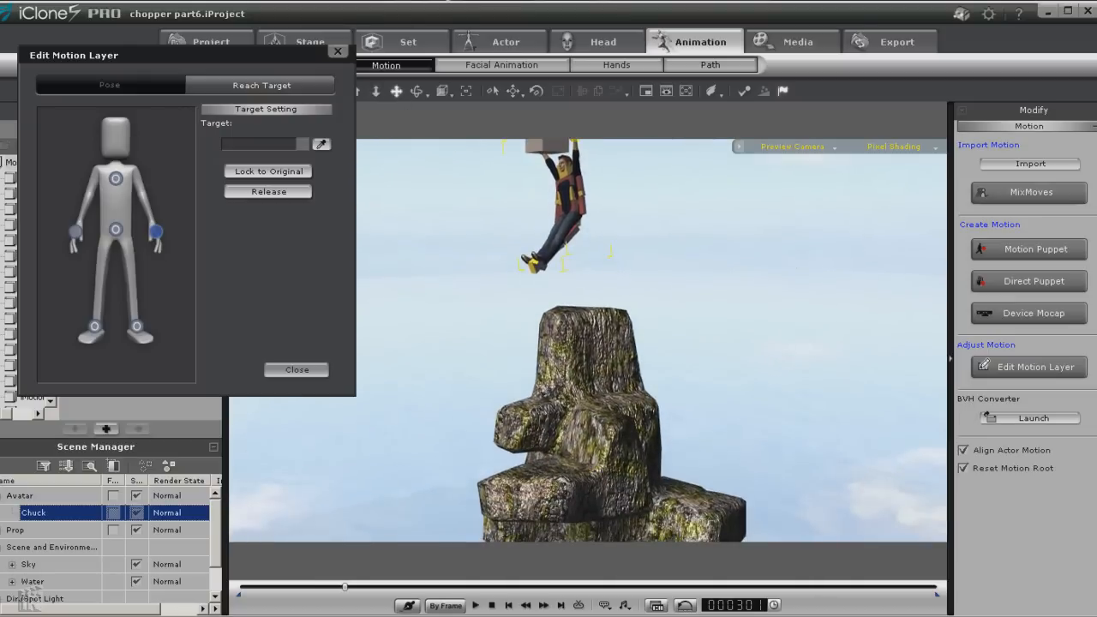
pyautogui.click(476, 606)
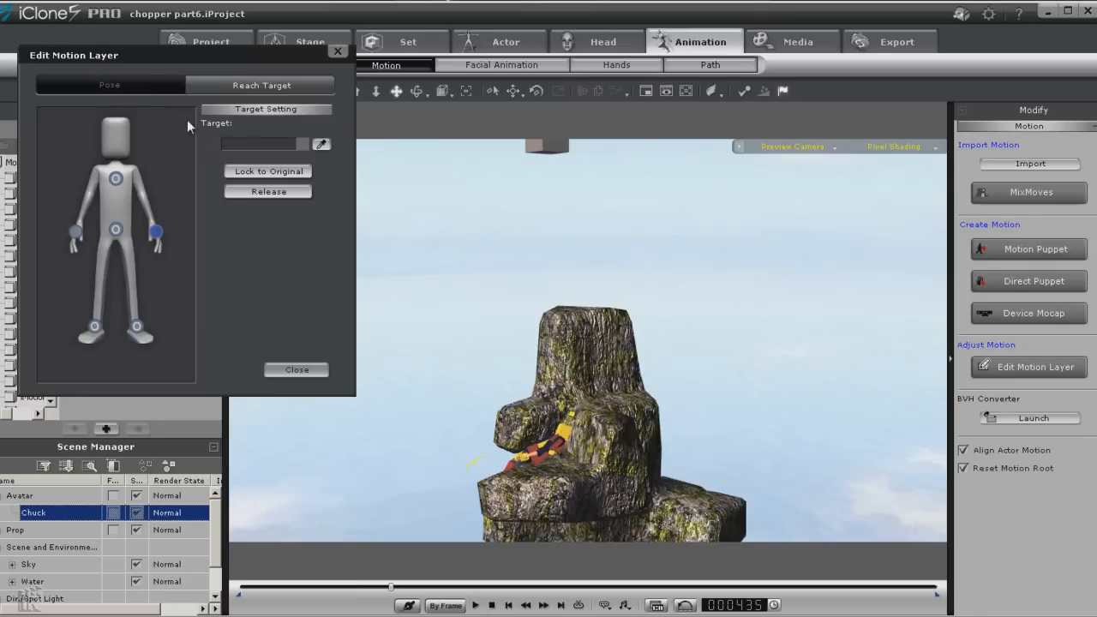
pyautogui.click(112, 86)
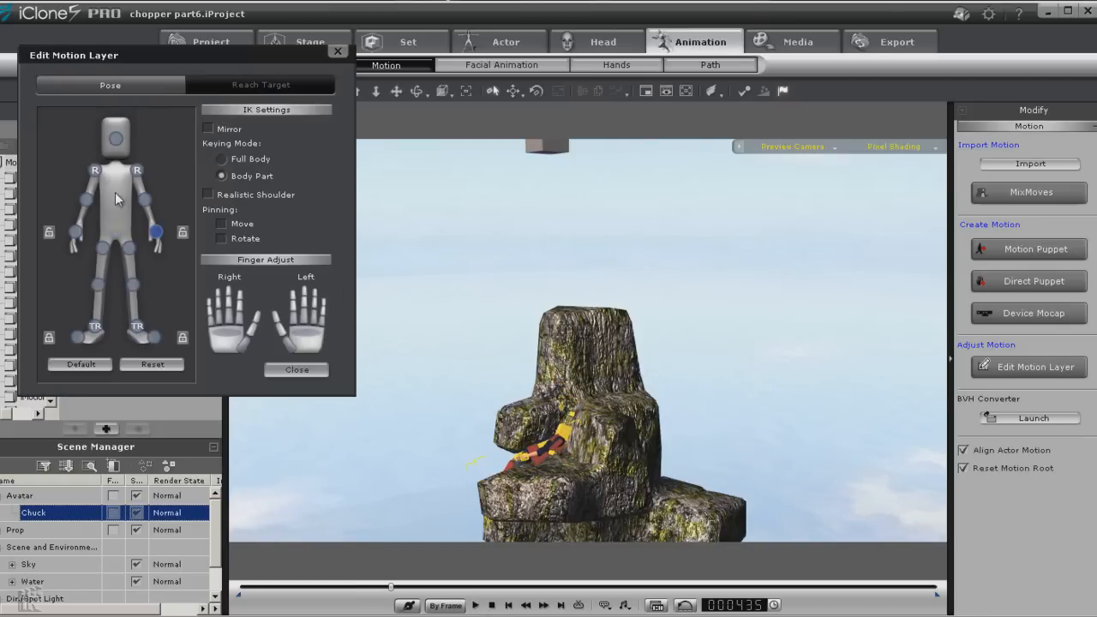
pyautogui.click(155, 233)
pyautogui.click(155, 232)
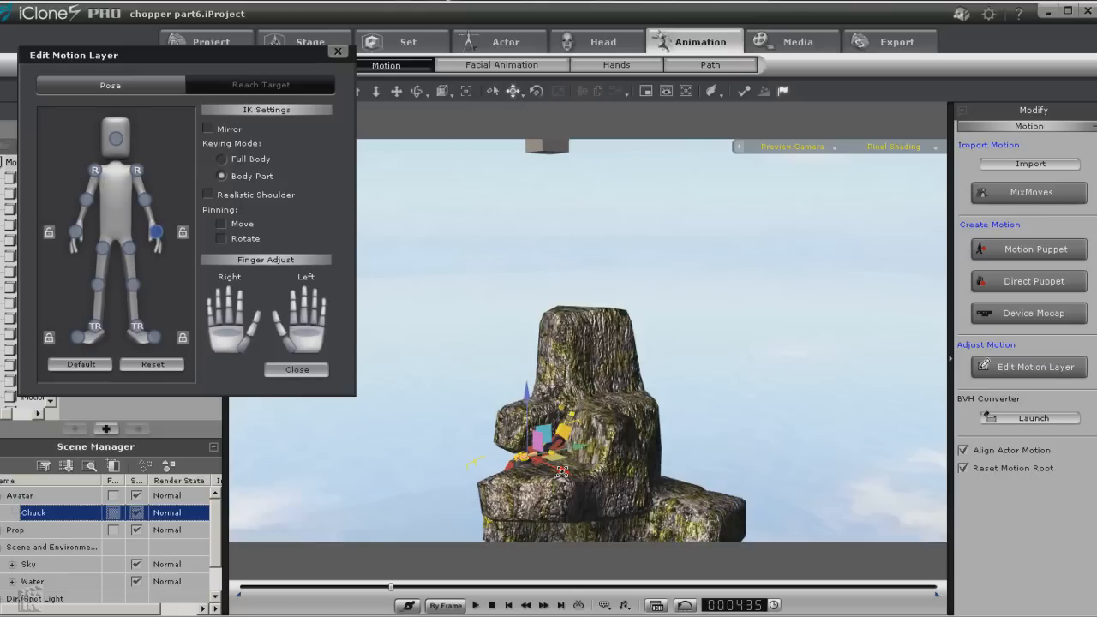
pyautogui.moveTo(561, 471); pyautogui.dragTo(576, 489)
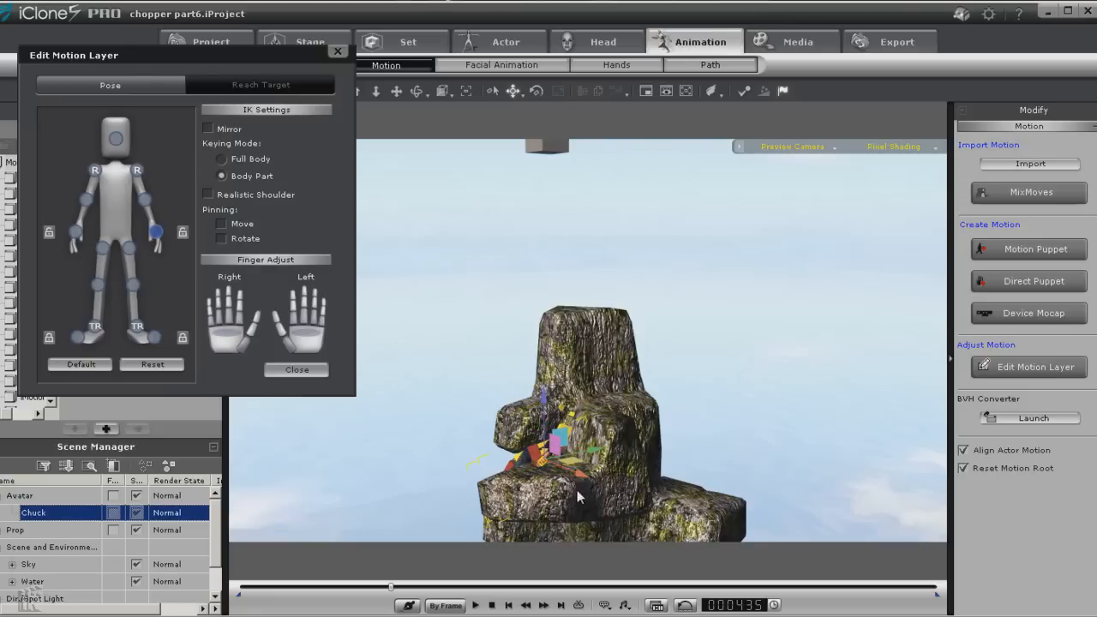
pyautogui.click(75, 233)
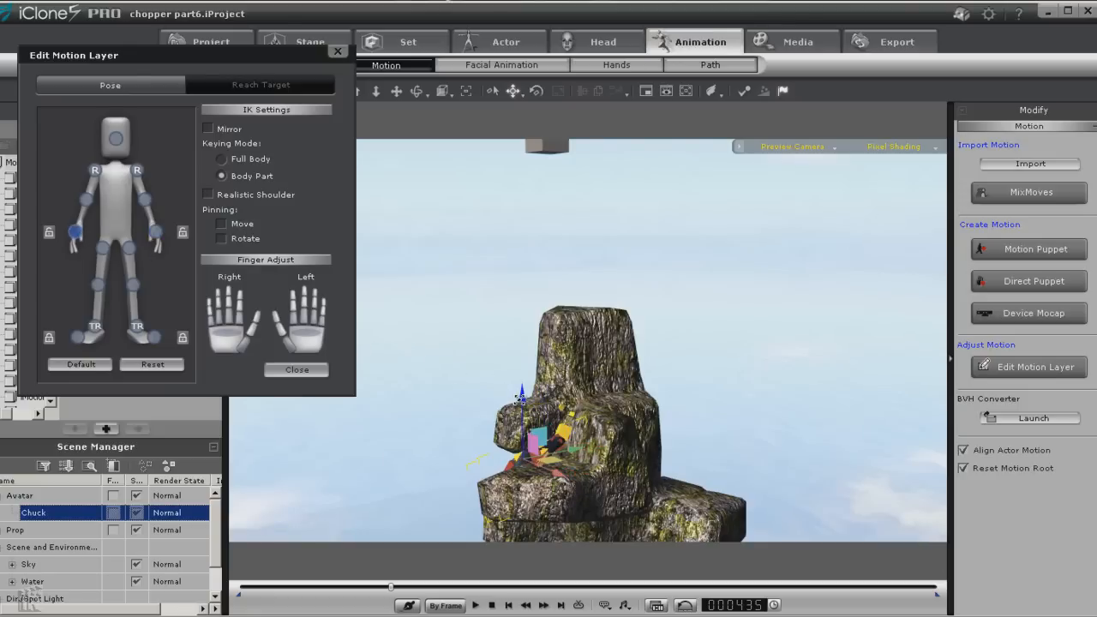
pyautogui.moveTo(516, 403); pyautogui.dragTo(493, 399)
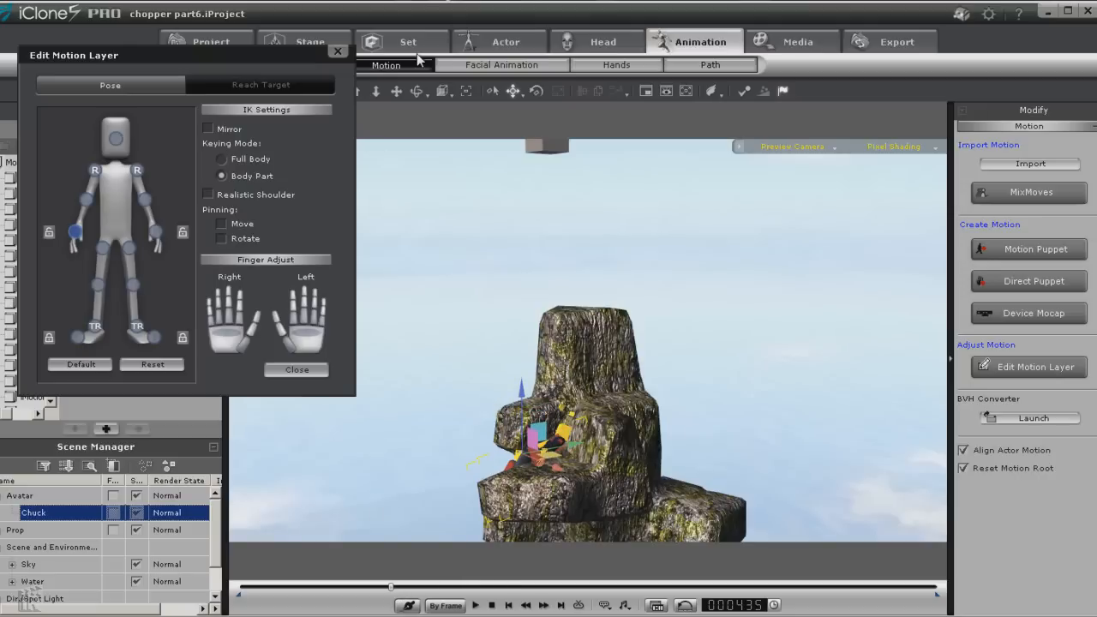
# At frame 666, raise the avatar's left hand slightly against the rock and select the right hand.
pyautogui.click(396, 90)
pyautogui.moveTo(524, 461); pyautogui.dragTo(543, 326)
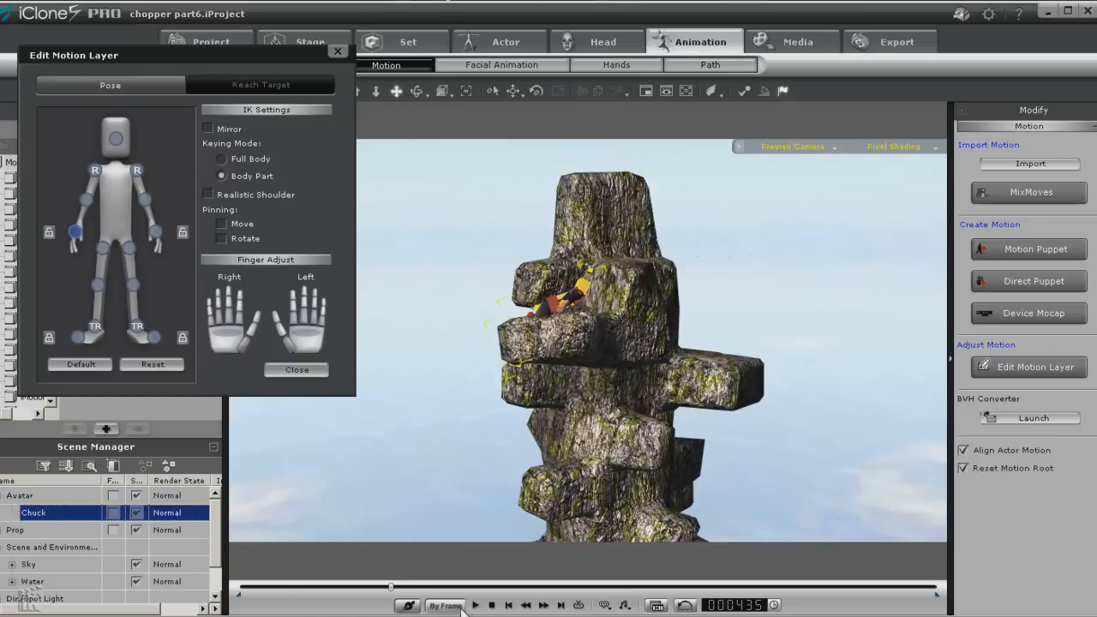
pyautogui.moveTo(391, 589); pyautogui.dragTo(471, 589)
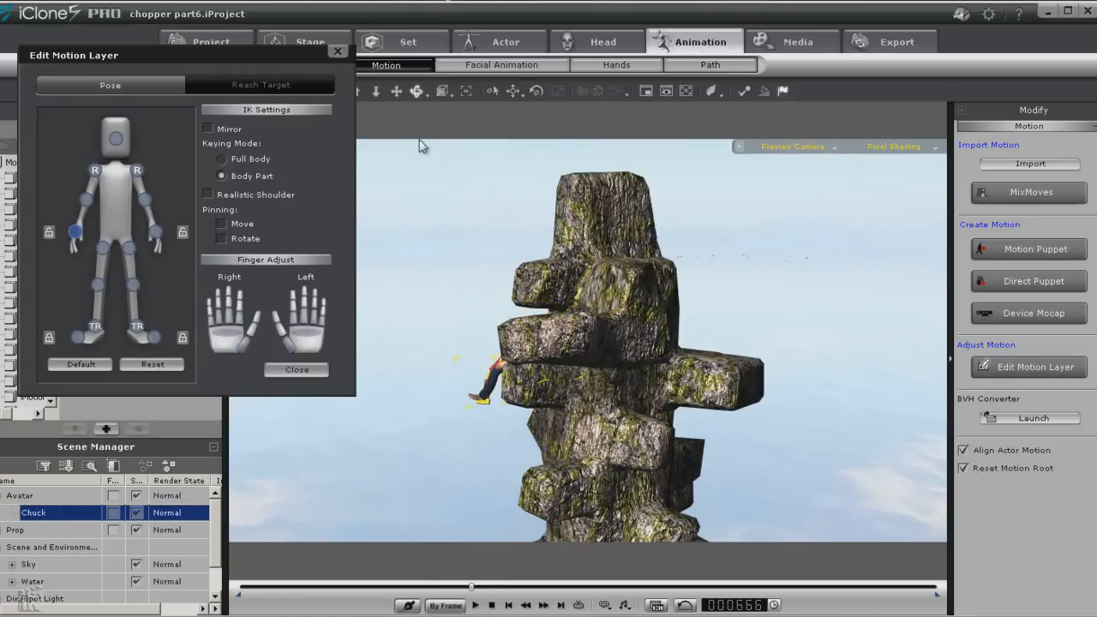
pyautogui.moveTo(420, 146); pyautogui.dragTo(805, 391)
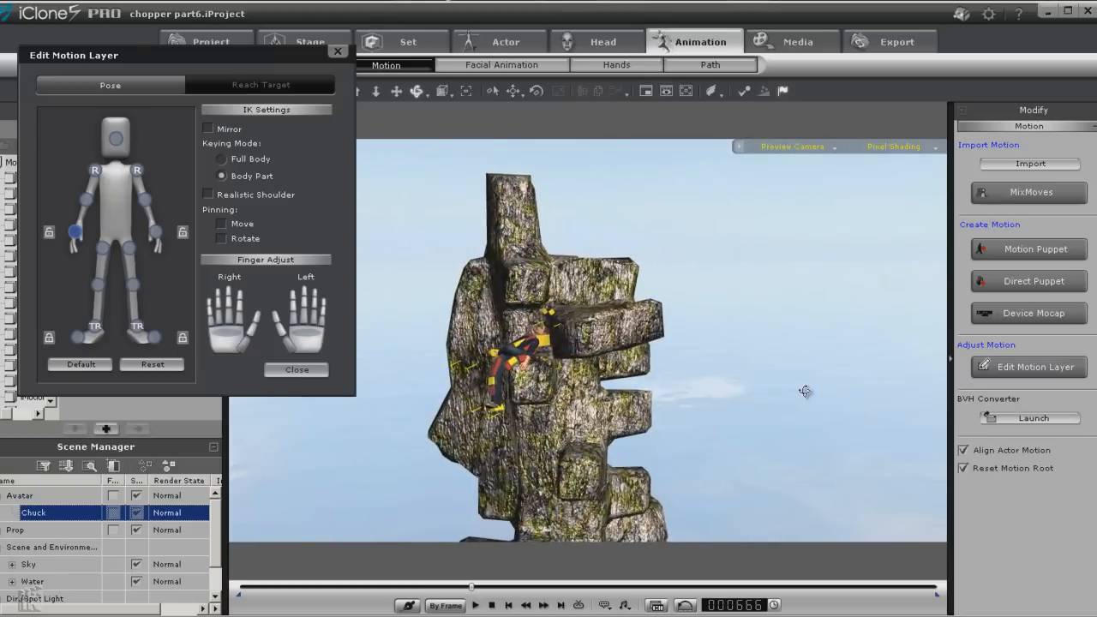
pyautogui.click(154, 230)
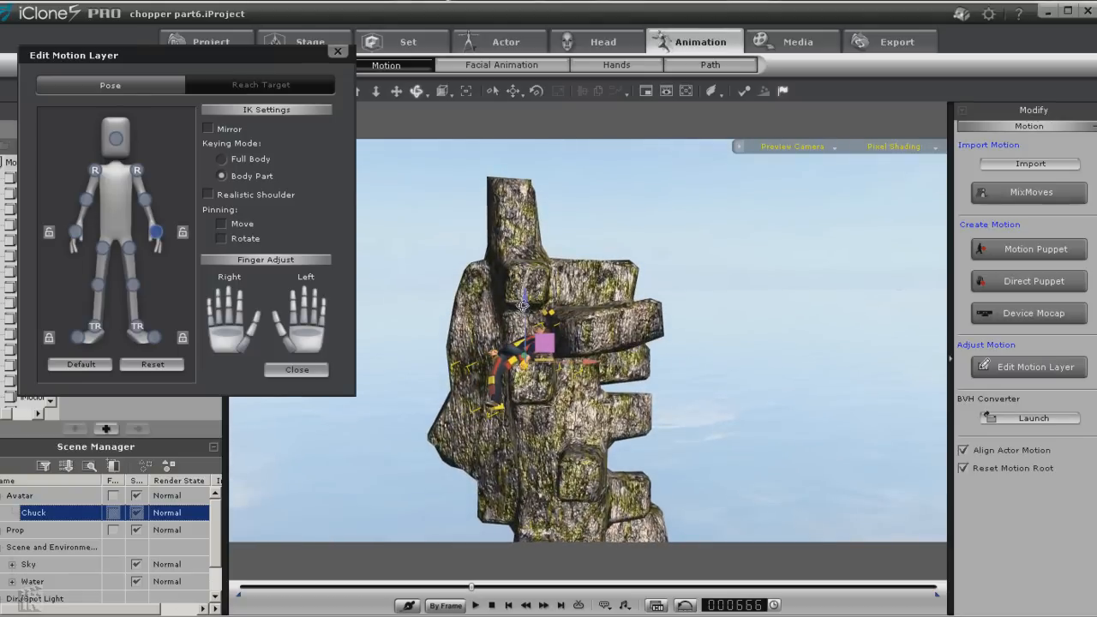
pyautogui.click(512, 90)
pyautogui.moveTo(524, 298); pyautogui.dragTo(525, 274)
pyautogui.moveTo(582, 337); pyautogui.dragTo(598, 337)
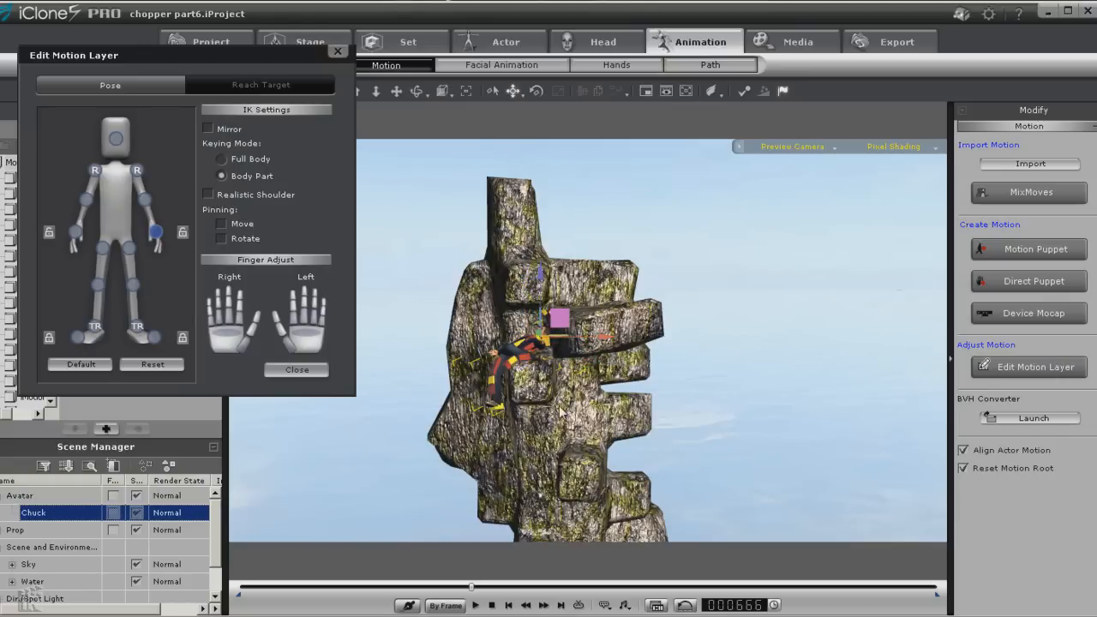
pyautogui.click(75, 231)
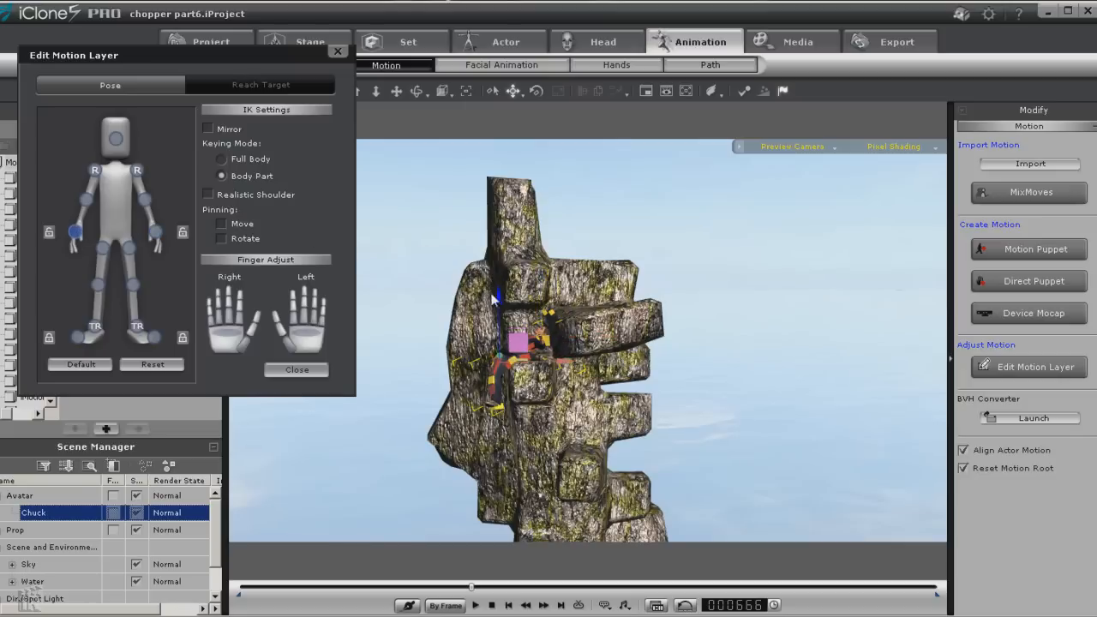
# At frame 763, raise the avatar's left hand above its head beside the rock.
pyautogui.moveTo(471, 588); pyautogui.dragTo(506, 590)
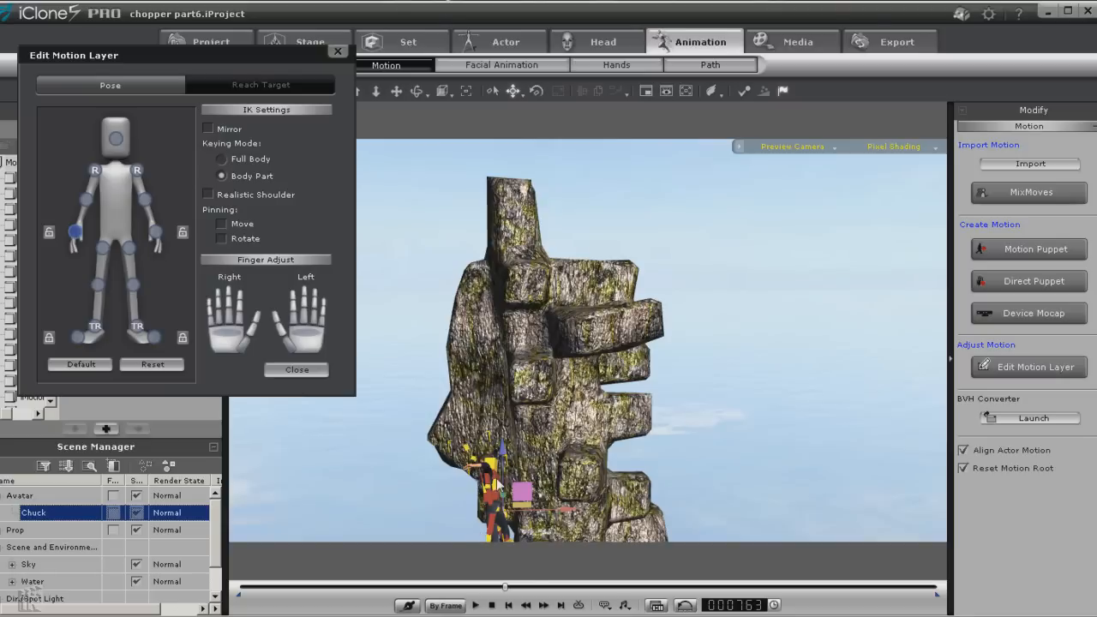
pyautogui.click(155, 231)
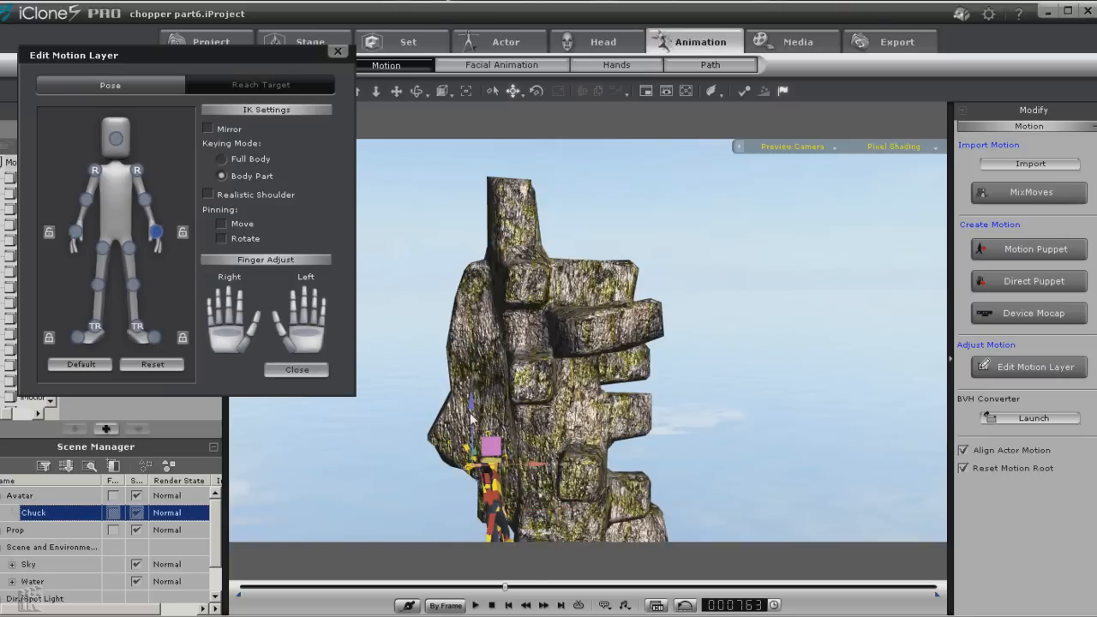
pyautogui.moveTo(472, 396); pyautogui.dragTo(480, 353)
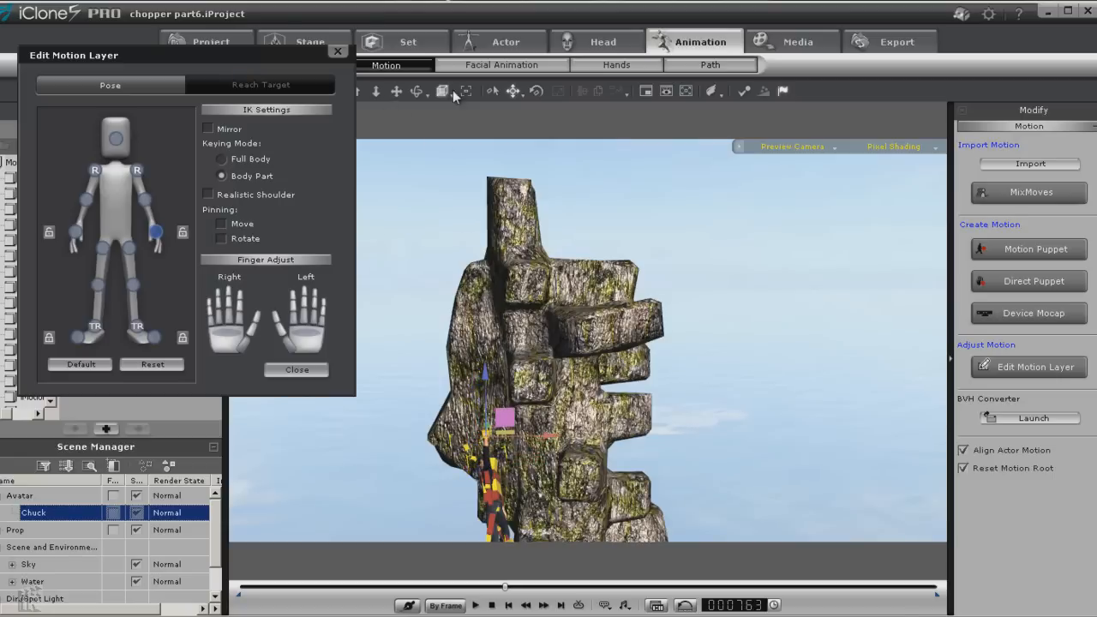
# At frame 798, lower the avatar's raised left hand toward the rock's base.
pyautogui.moveTo(454, 522); pyautogui.dragTo(473, 430, button='middle')
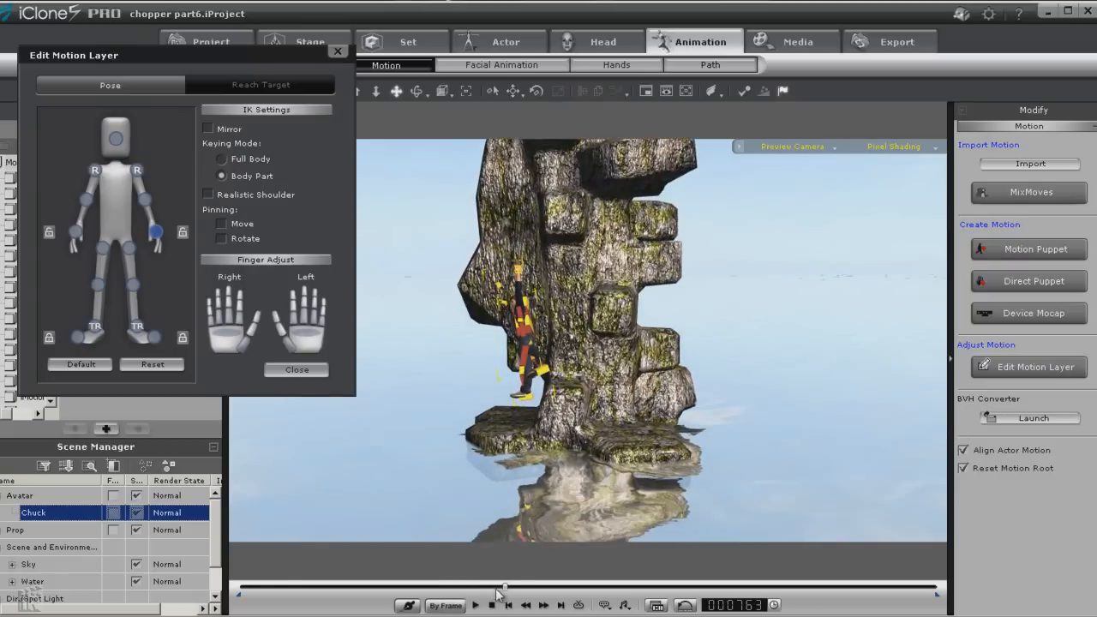
pyautogui.moveTo(506, 588); pyautogui.dragTo(520, 594)
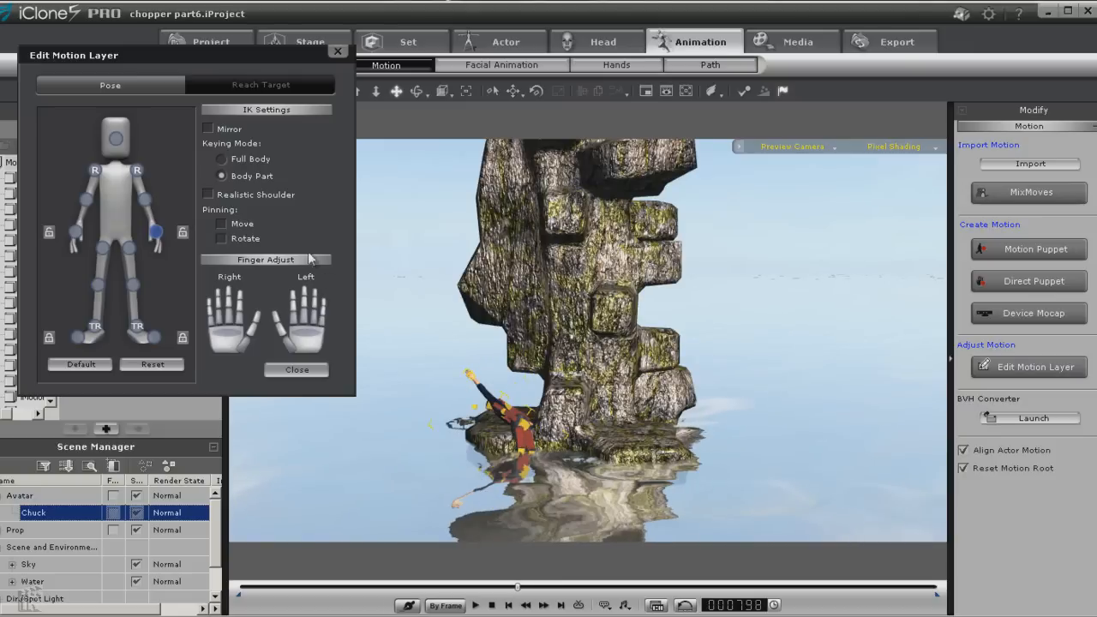
pyautogui.click(155, 235)
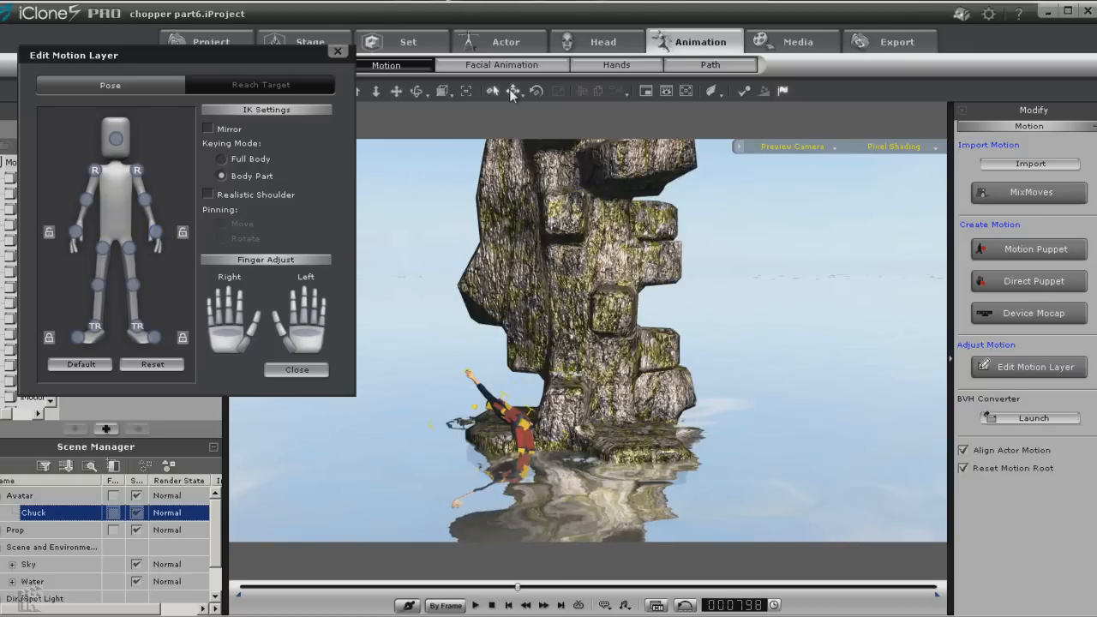
pyautogui.click(156, 233)
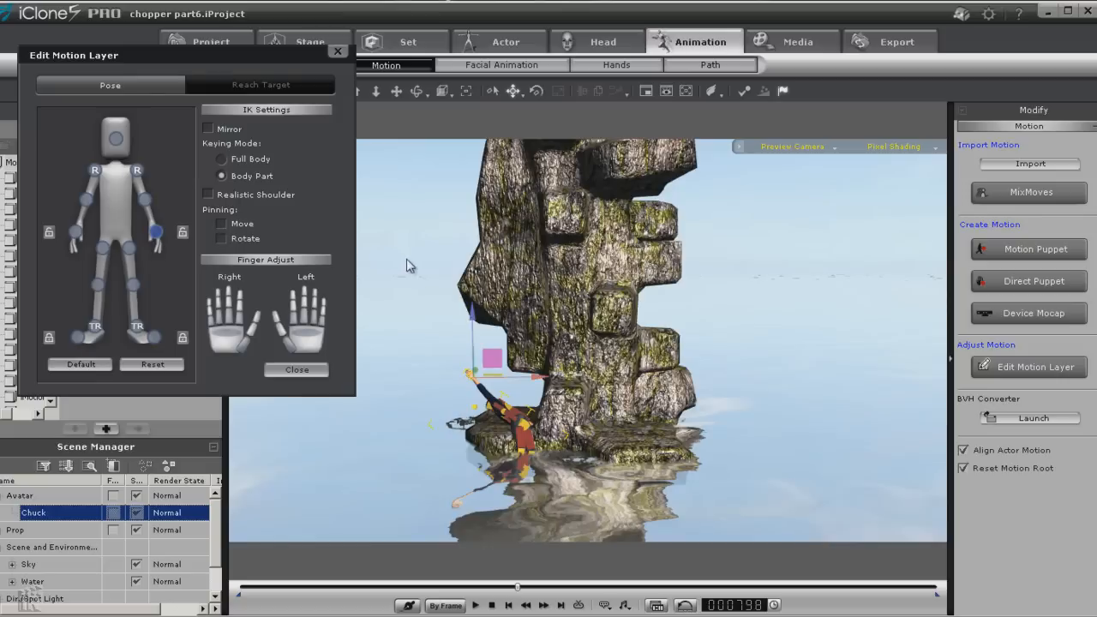
pyautogui.moveTo(465, 324); pyautogui.dragTo(422, 354)
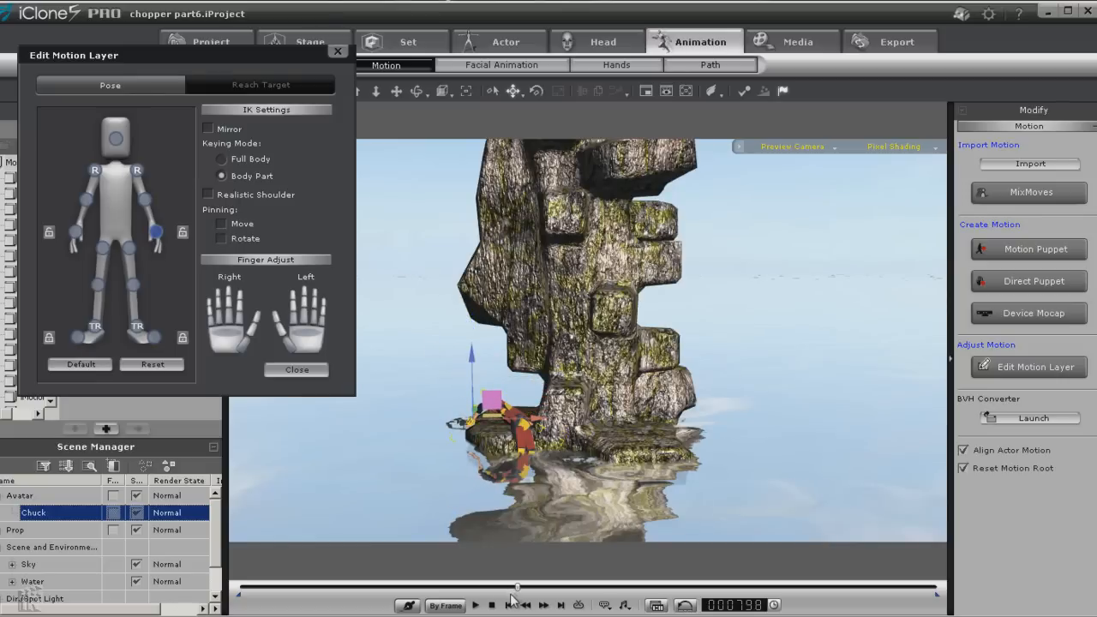
# Lower the avatar's left hand slightly at frame 843 and play back the edited fall from frame 364.
pyautogui.moveTo(518, 589); pyautogui.dragTo(533, 589)
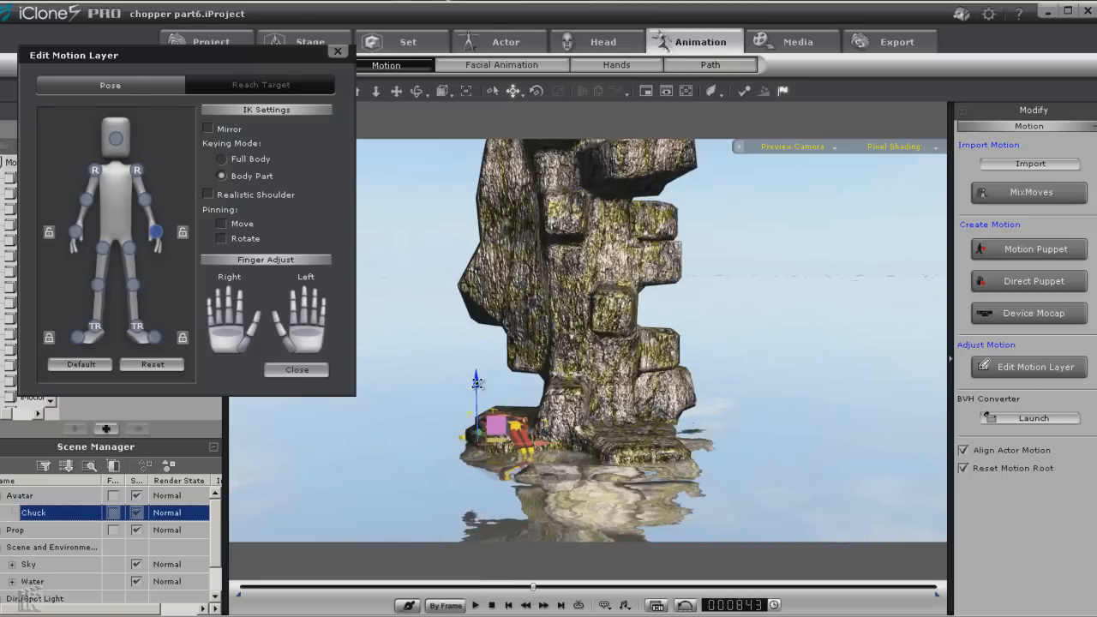
pyautogui.moveTo(477, 384); pyautogui.dragTo(478, 391)
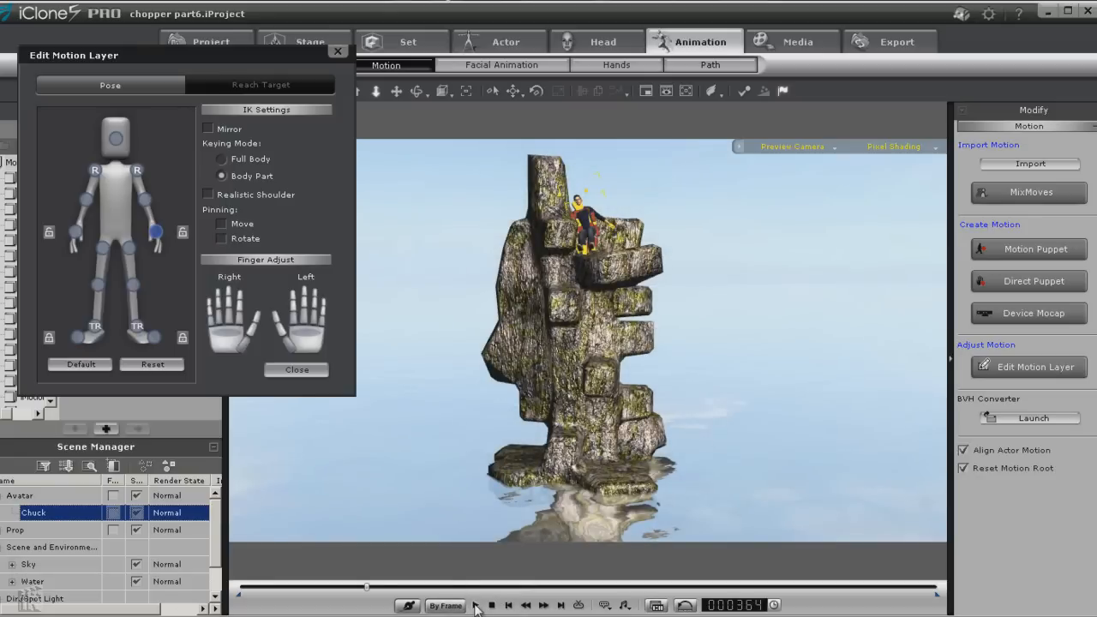
pyautogui.click(476, 606)
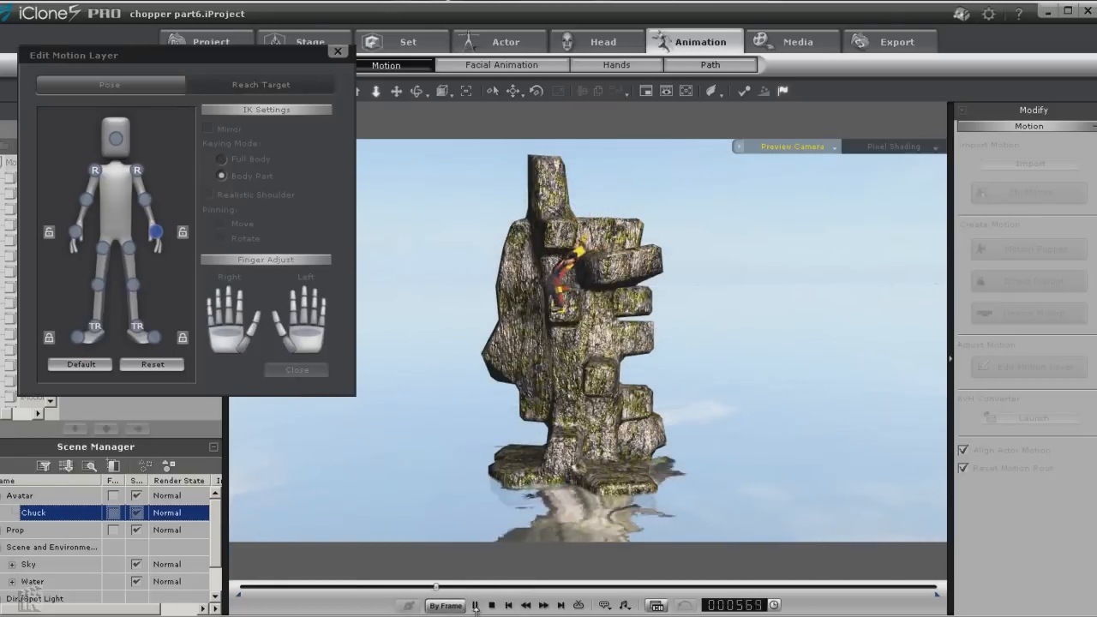